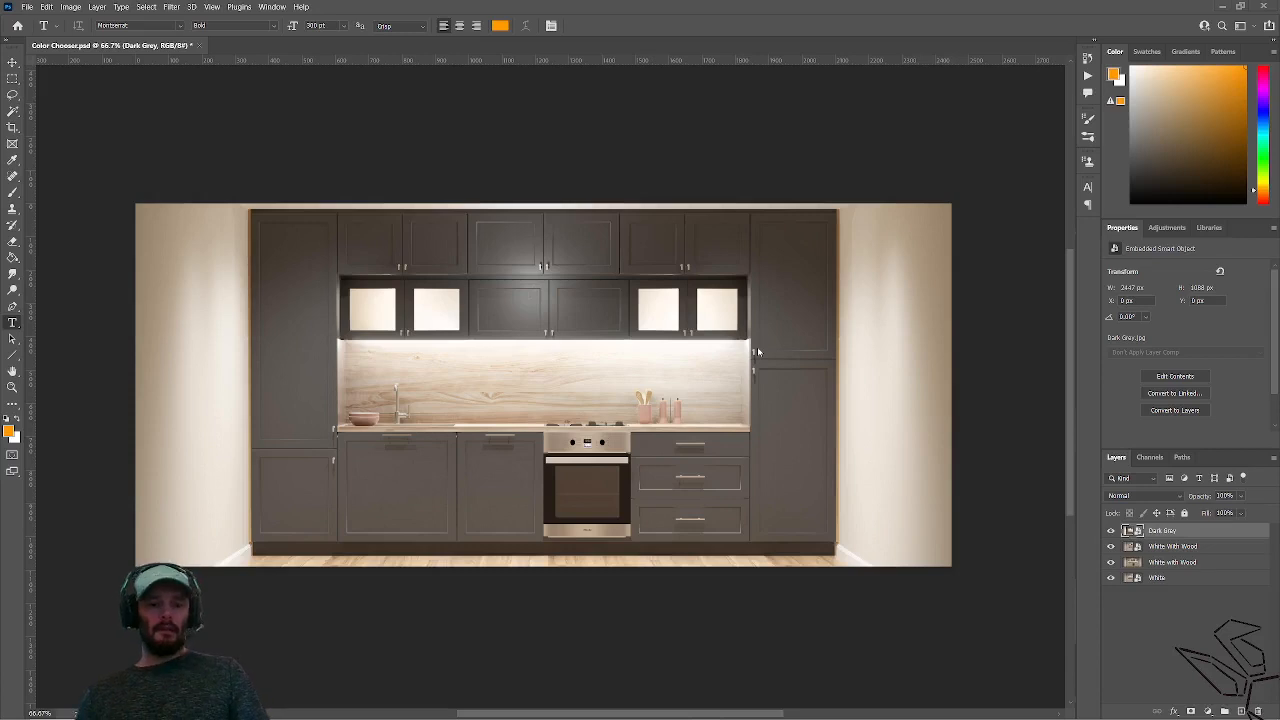
Compare the kitchen colour variants by hiding the stacked layers one at a time from Dark Grey down, and restore them all.
left_click(1110, 531)
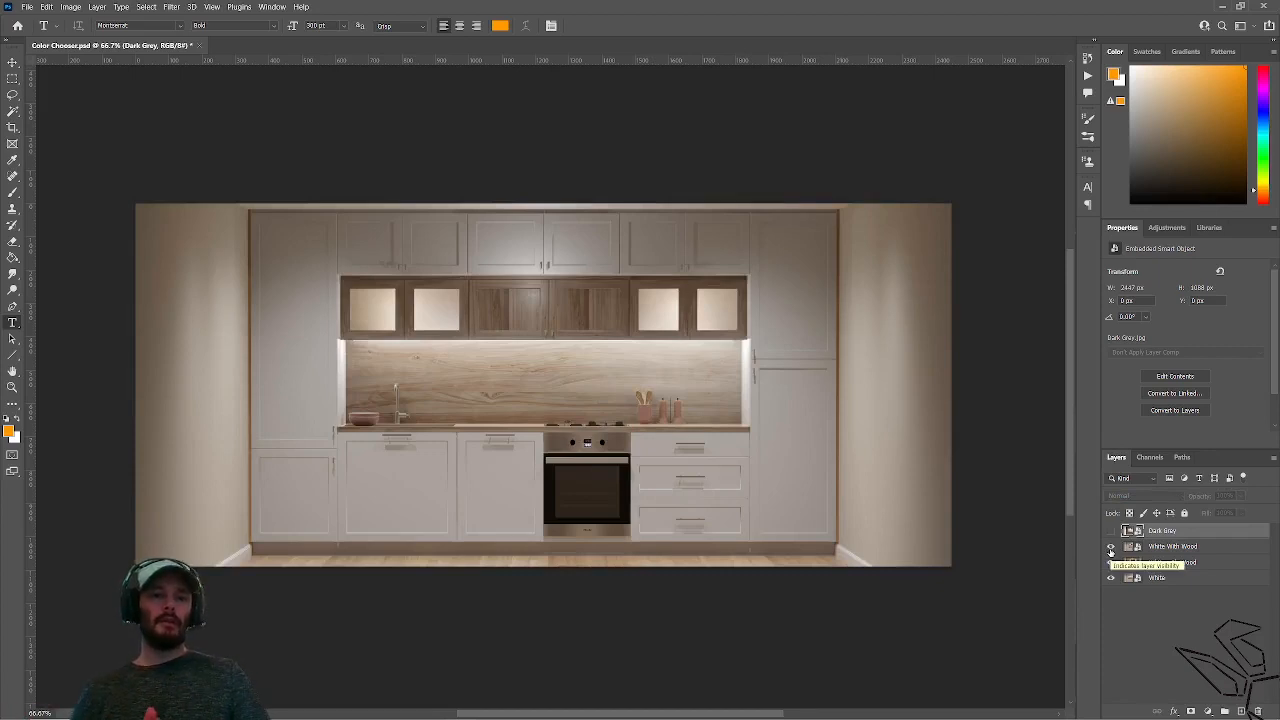
left_click(1110, 547)
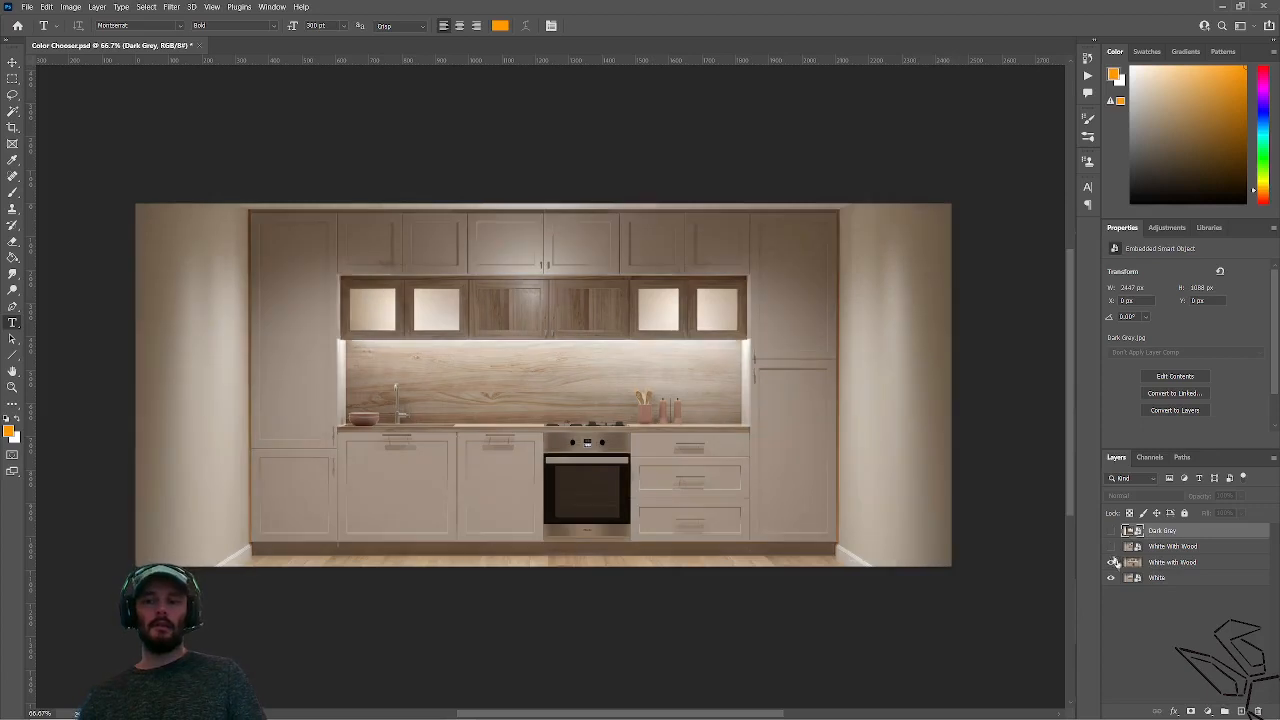
left_click(1111, 562)
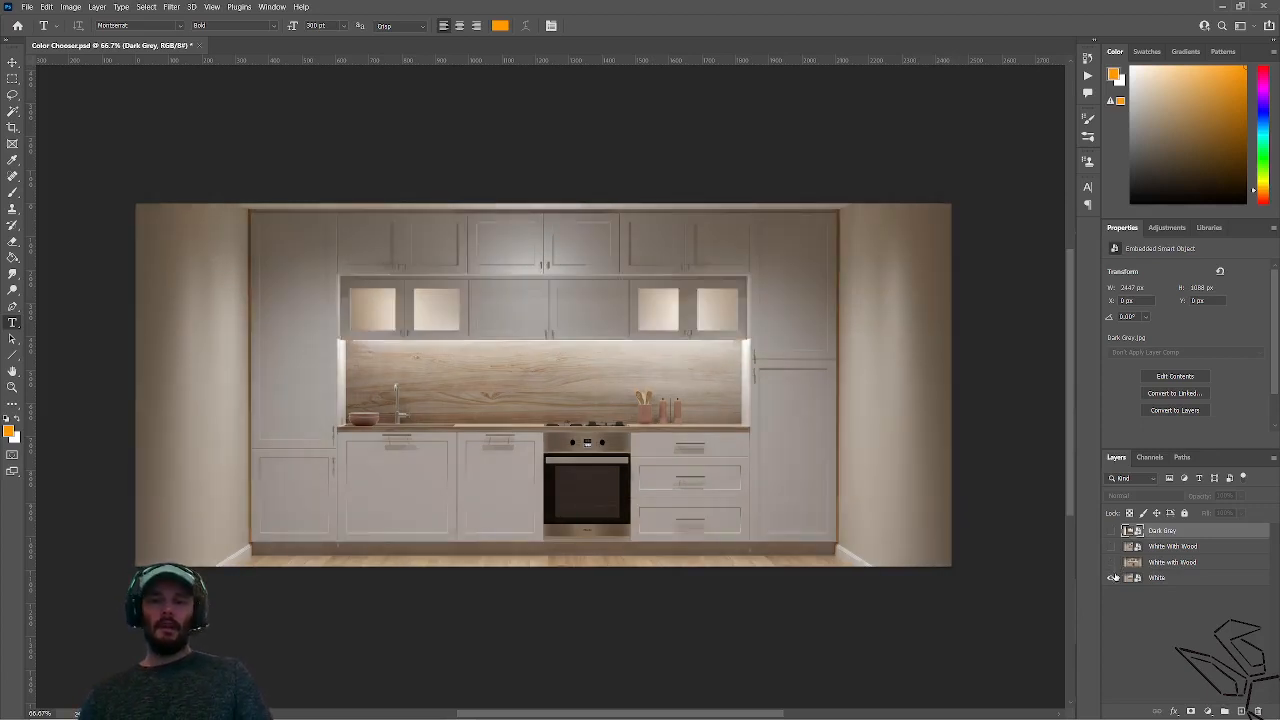
left_click(1111, 562)
left_click(1110, 547)
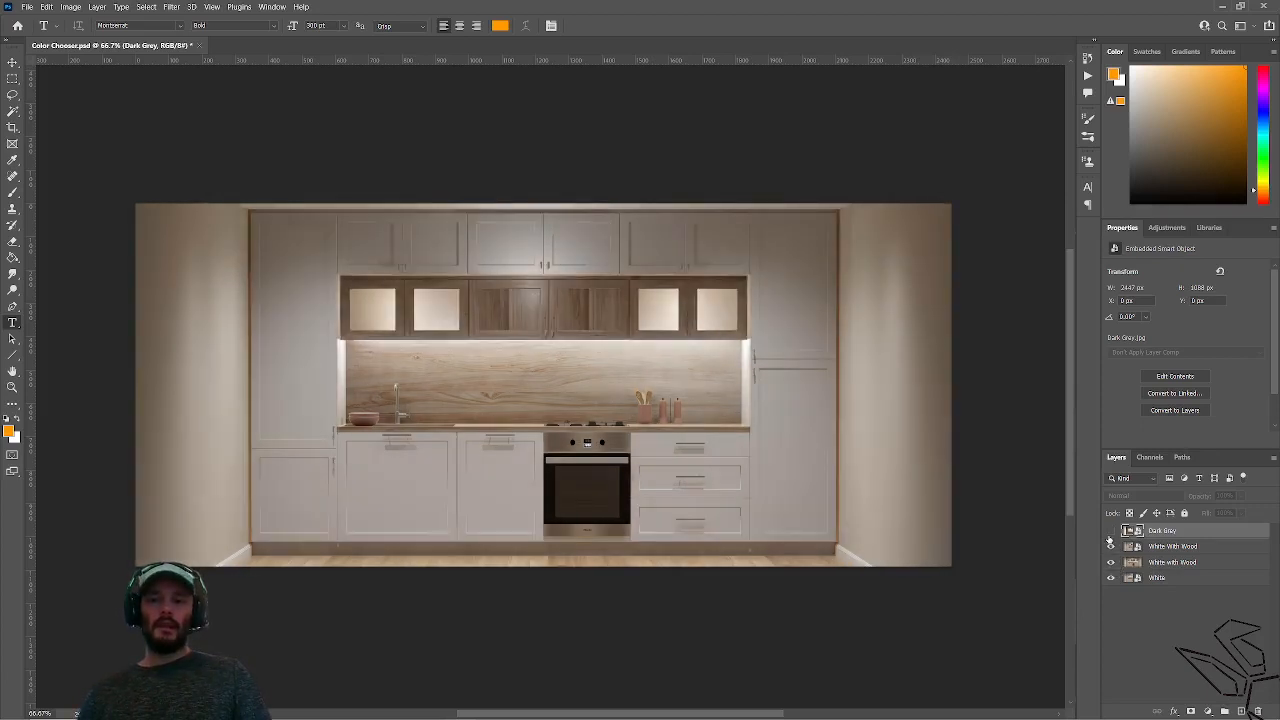
left_click(1110, 531)
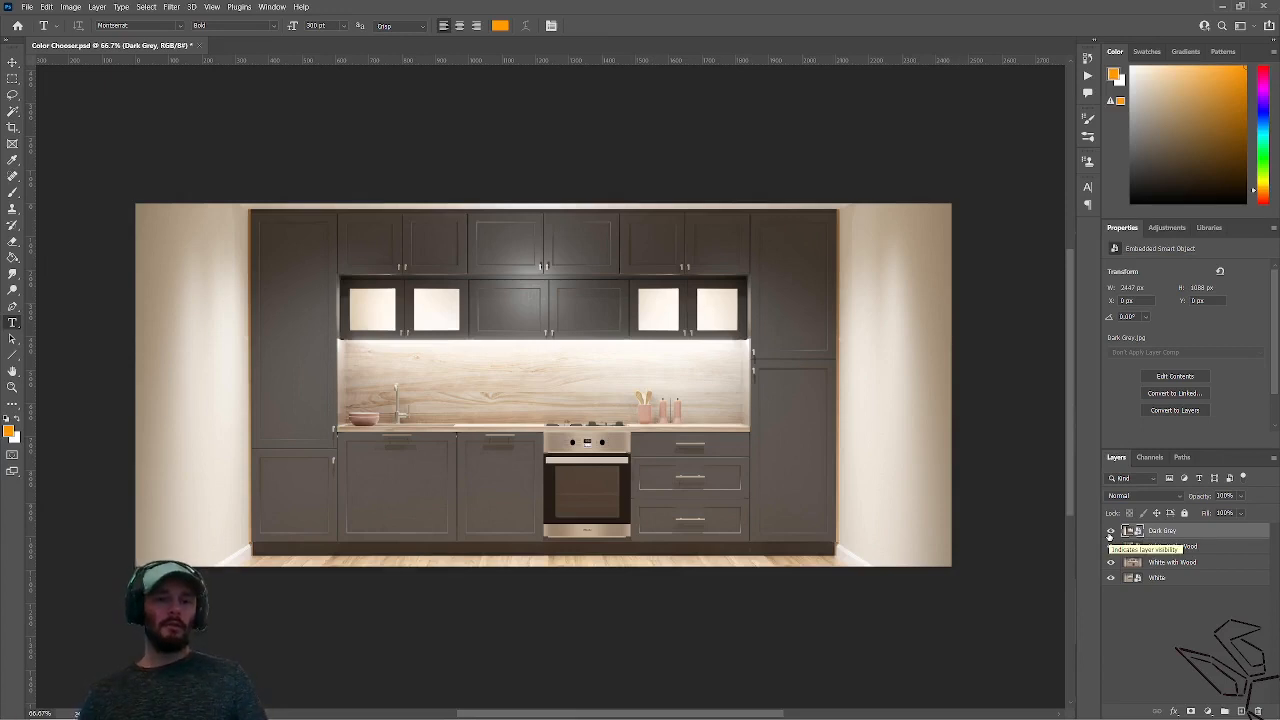
left_click(1110, 531)
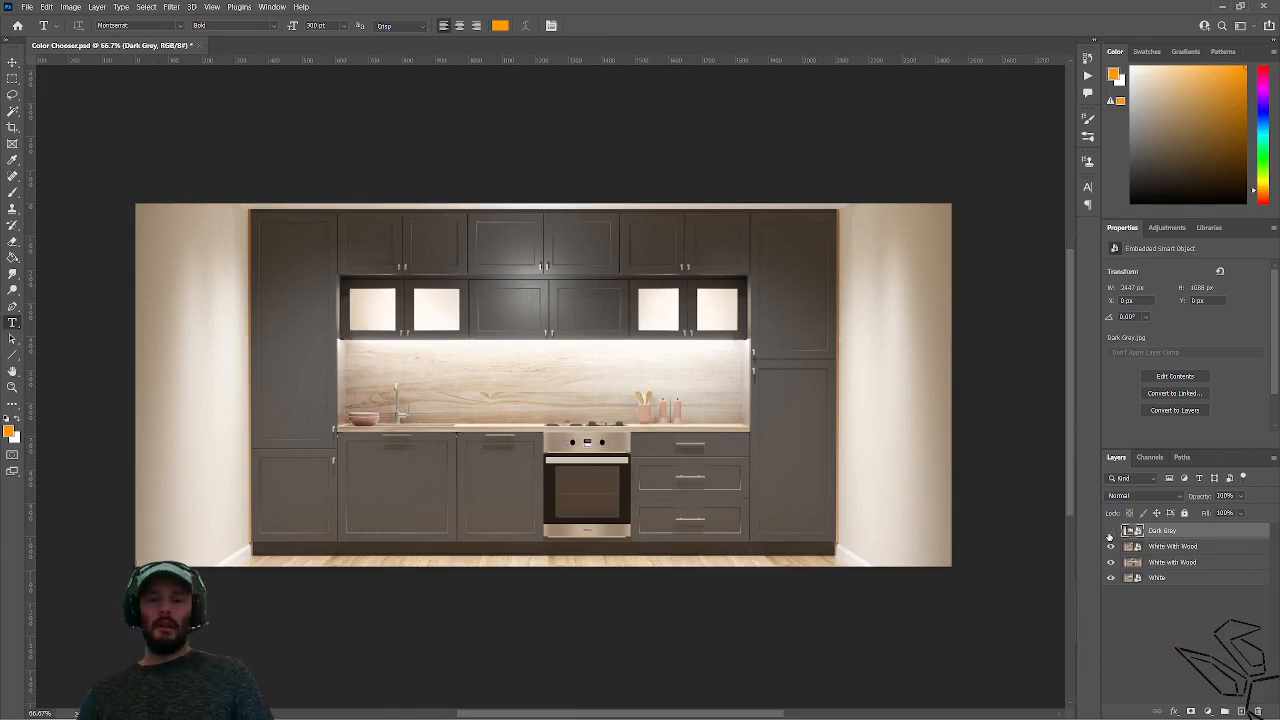
left_click(1111, 547)
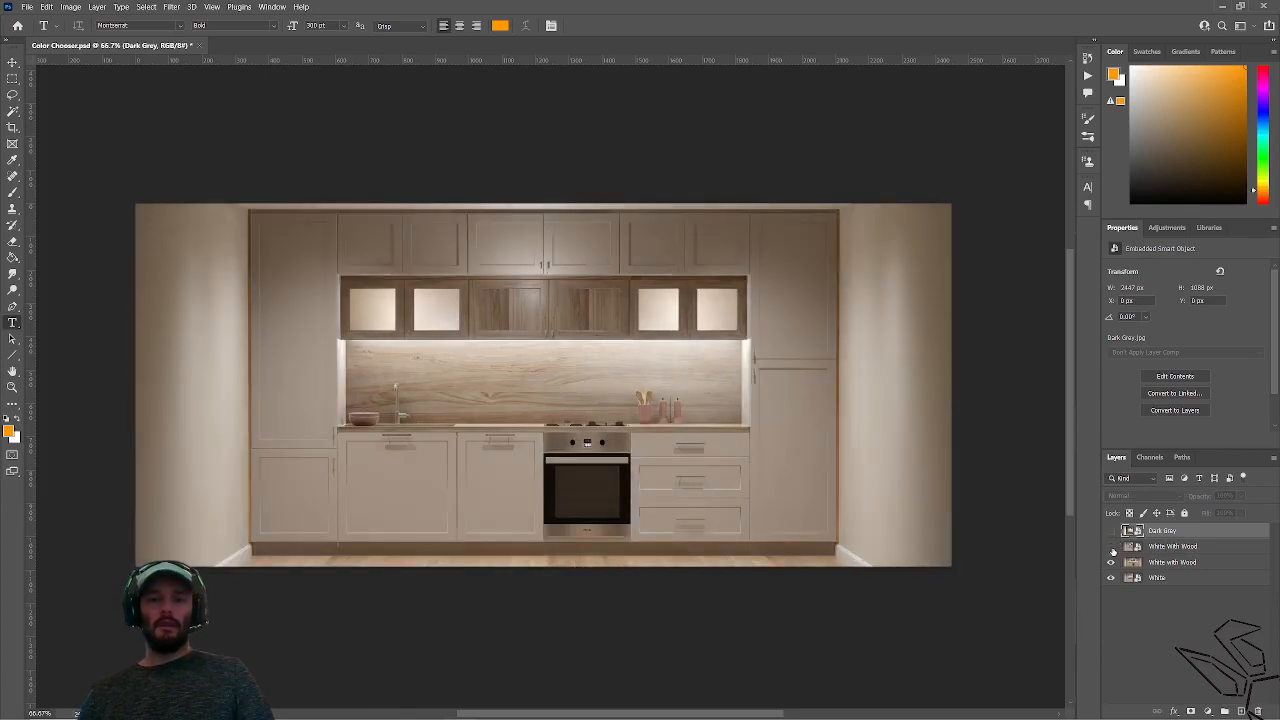
left_click(1111, 563)
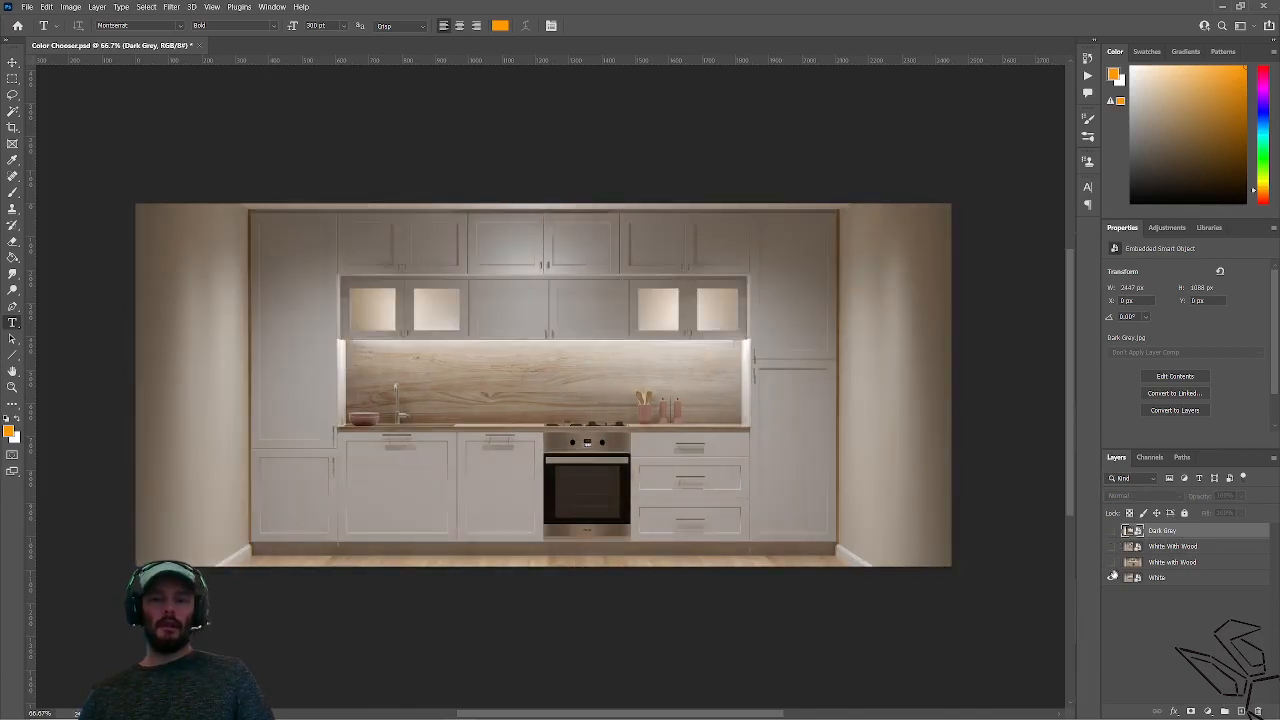
left_click(1111, 578)
left_click(1111, 578)
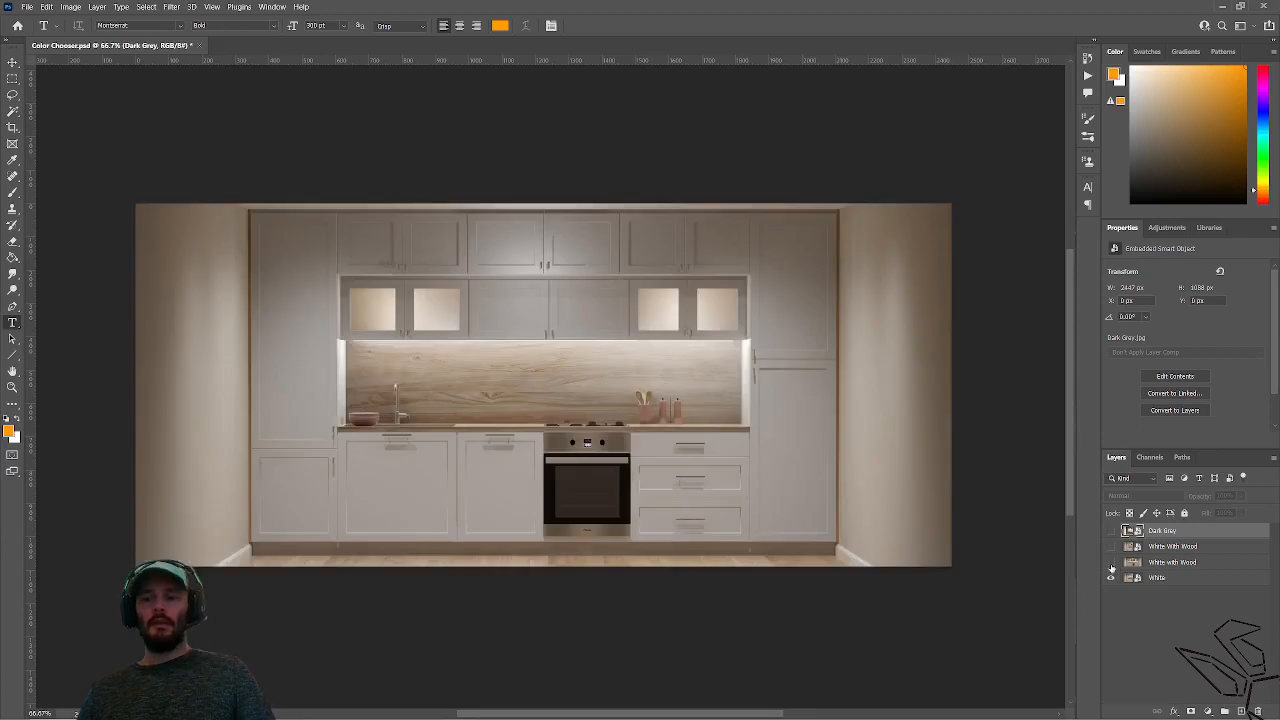
left_click(1111, 563)
left_click(1111, 547)
left_click(1111, 532)
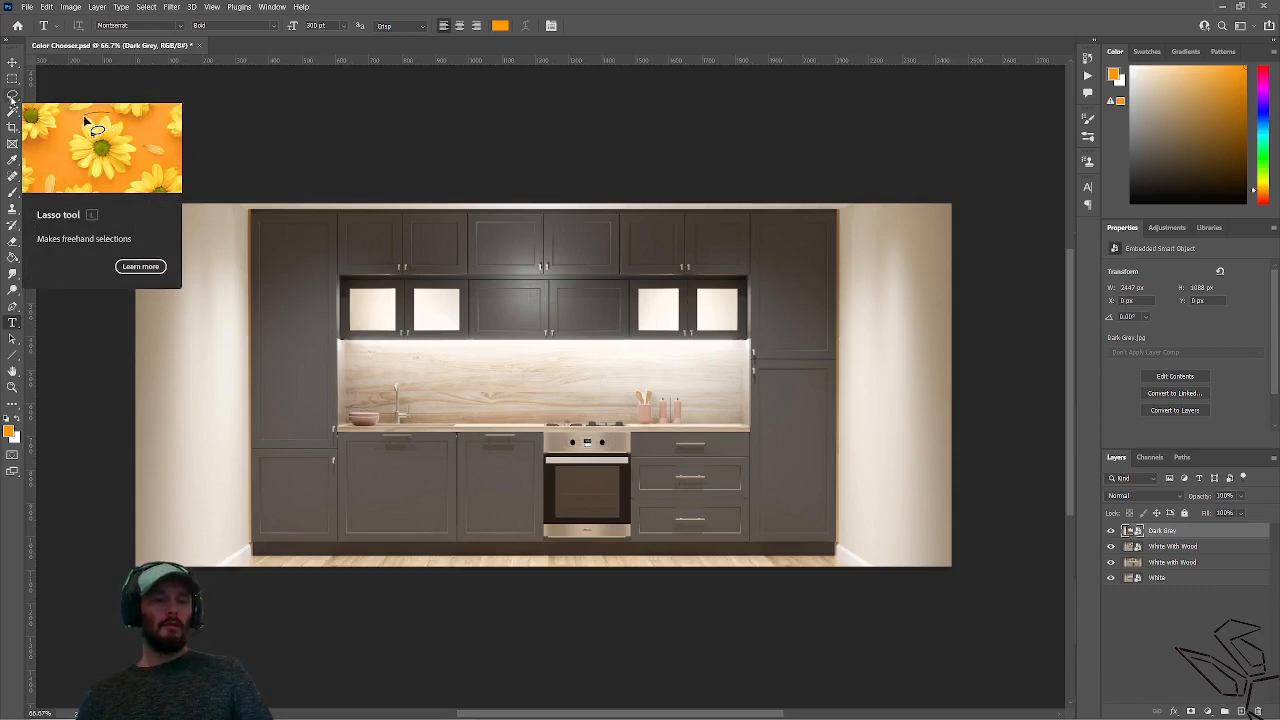
Select all the grey cabinetry on the Dark Grey layer with the Quick Selection tool, excluding the oven, backsplash and glass panes.
left_click(12, 96)
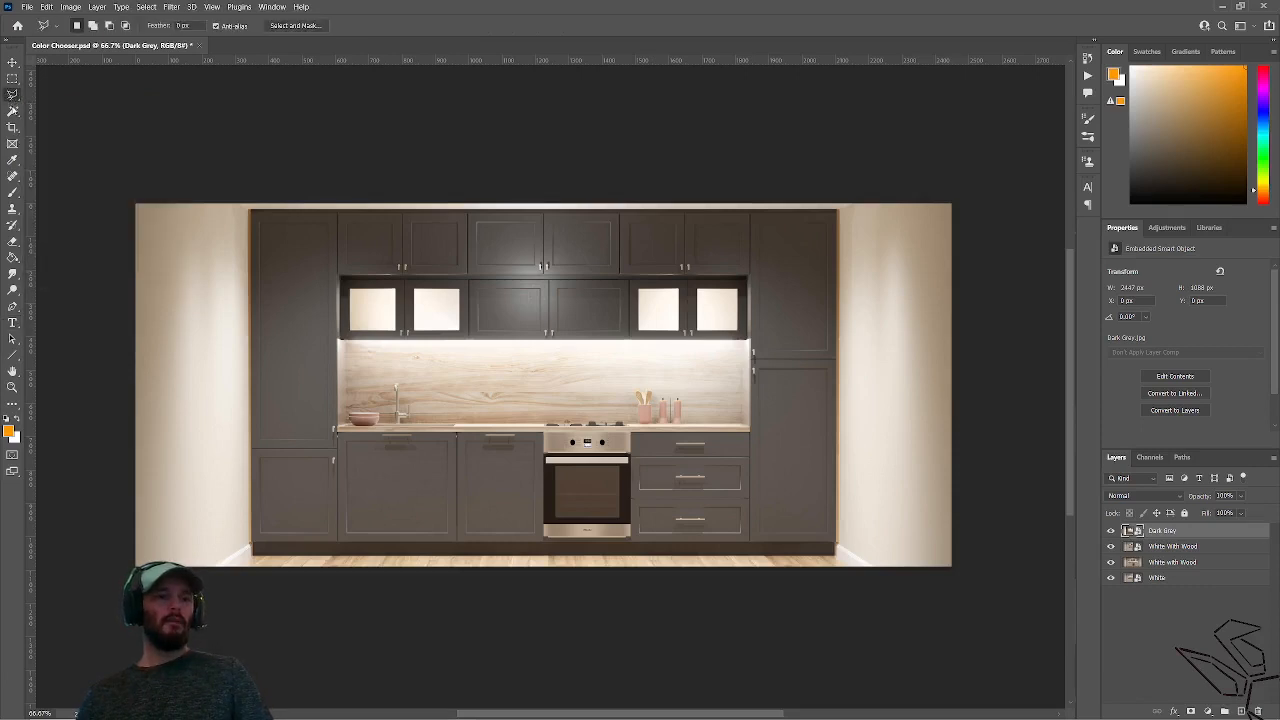
left_click(13, 112)
left_click(13, 112)
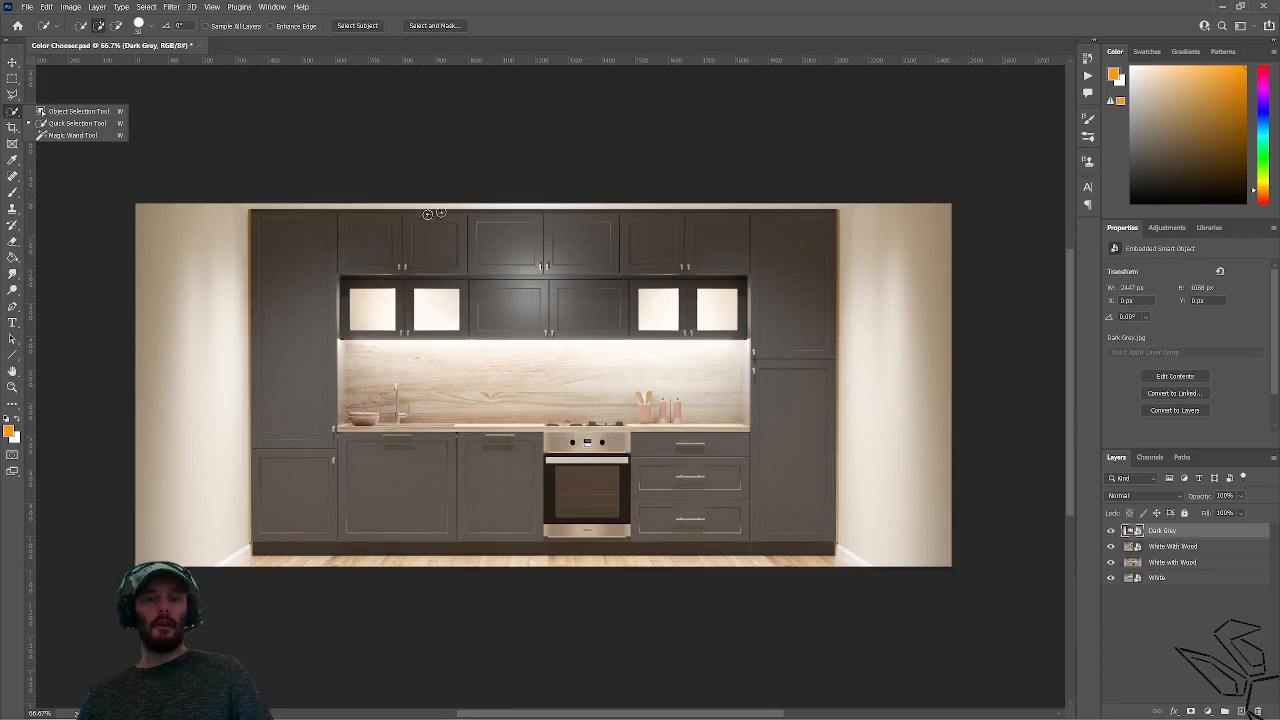
mouse_move(290, 235)
left_mouse_down()
mouse_move(747, 257)
mouse_move(789, 279)
mouse_move(785, 492)
mouse_move(473, 481)
left_mouse_up()
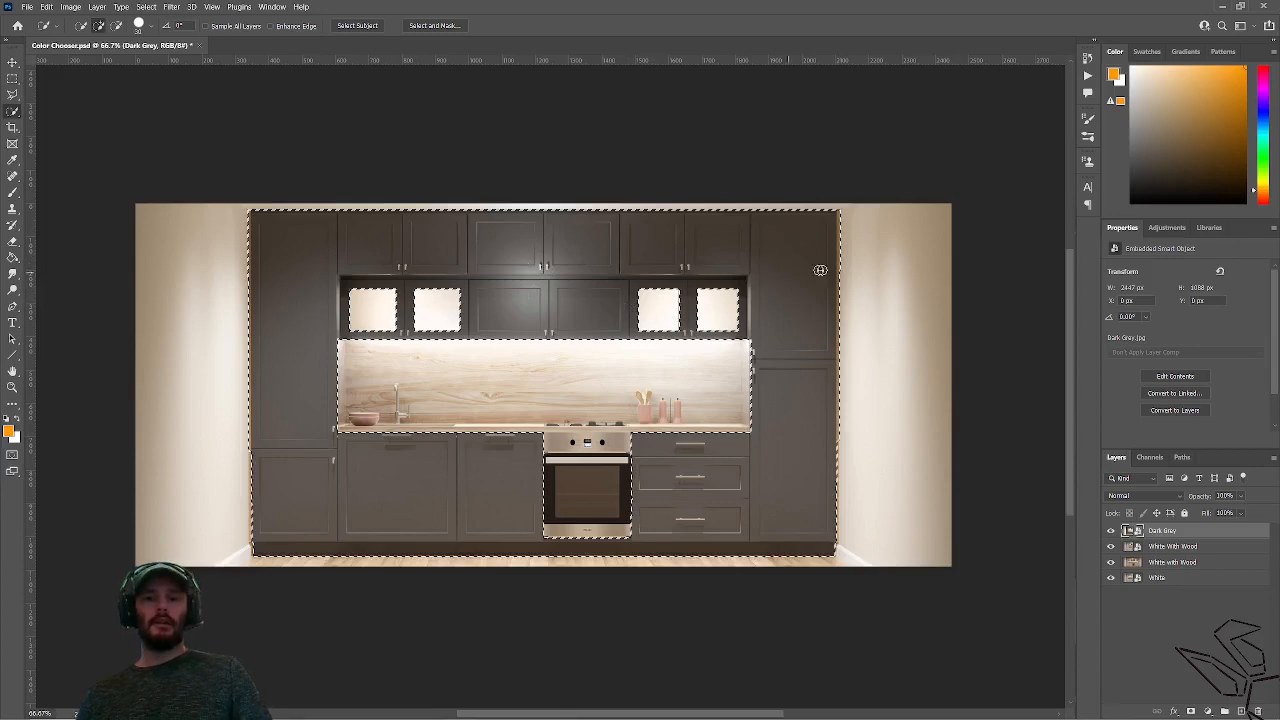
Inspect the cabinet selection's edges up close around the wall cabinets, backsplash, countertop and oven.
scroll(820, 268, "up", 3)
scroll(838, 202, "up", 3)
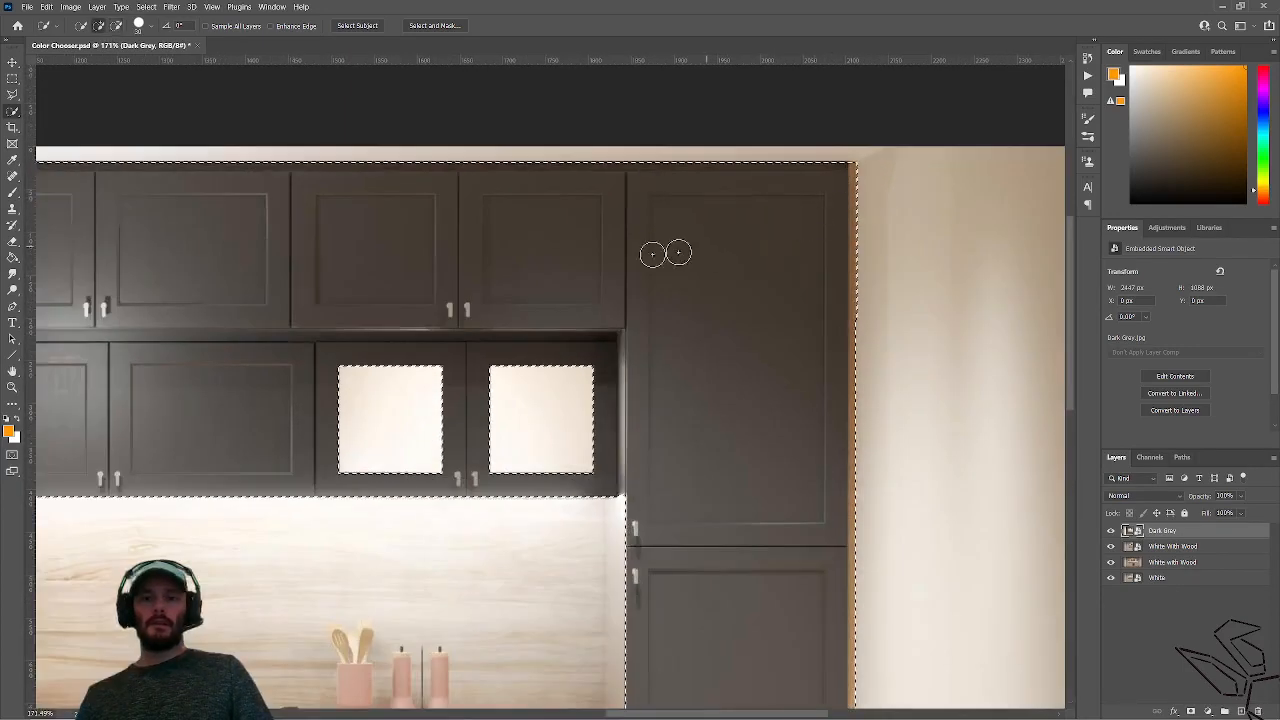
left_click_drag(386, 260, 697, 216)
left_click_drag(270, 378, 394, 434)
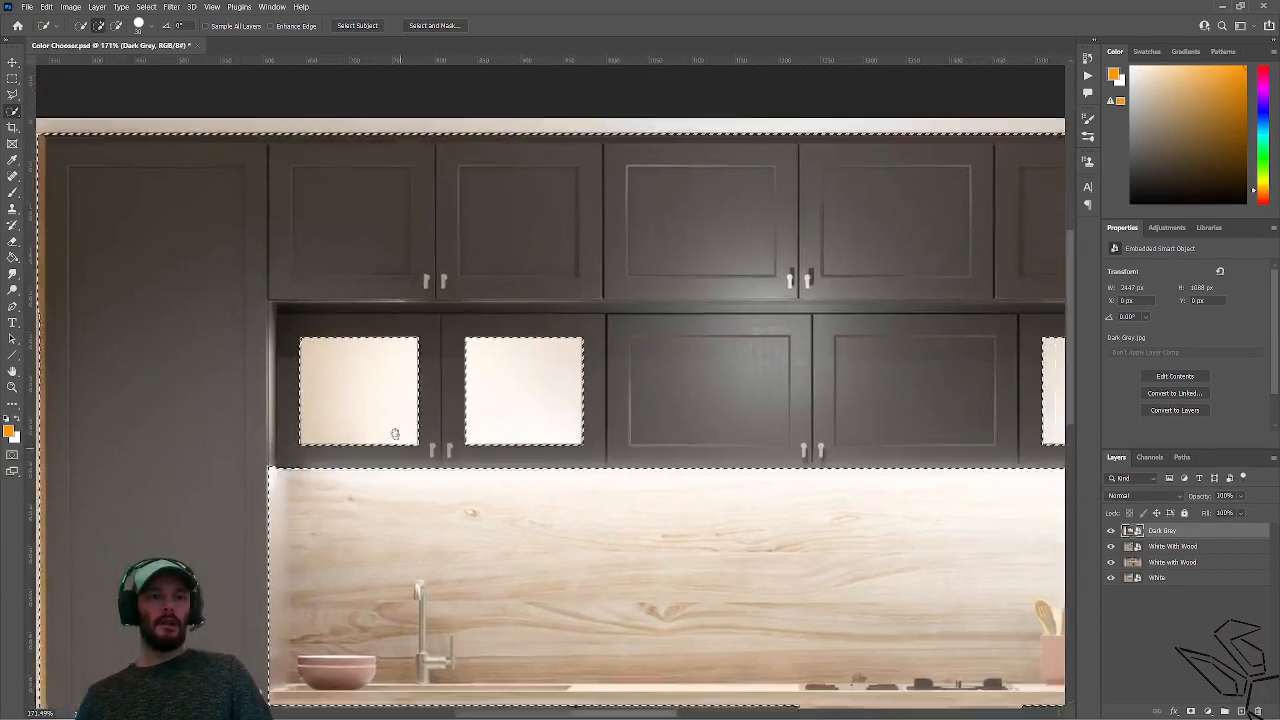
scroll(388, 437, "down", 5)
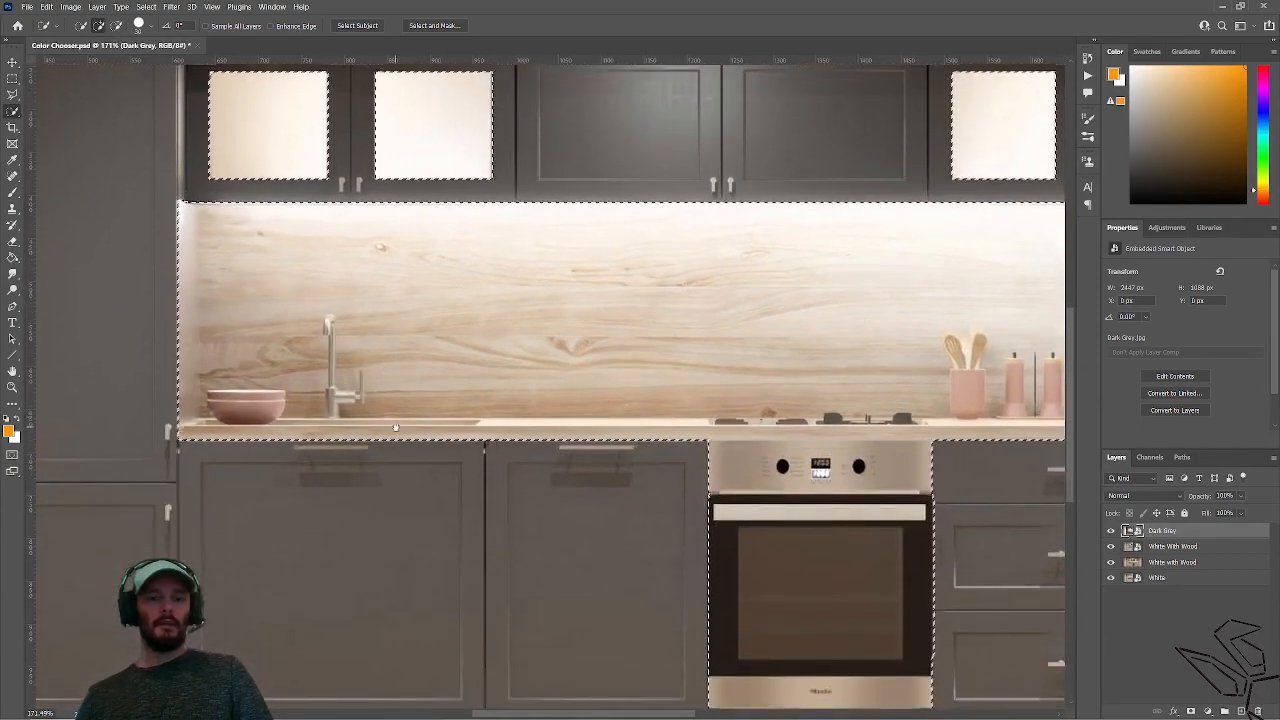
scroll(527, 434, "down", 6)
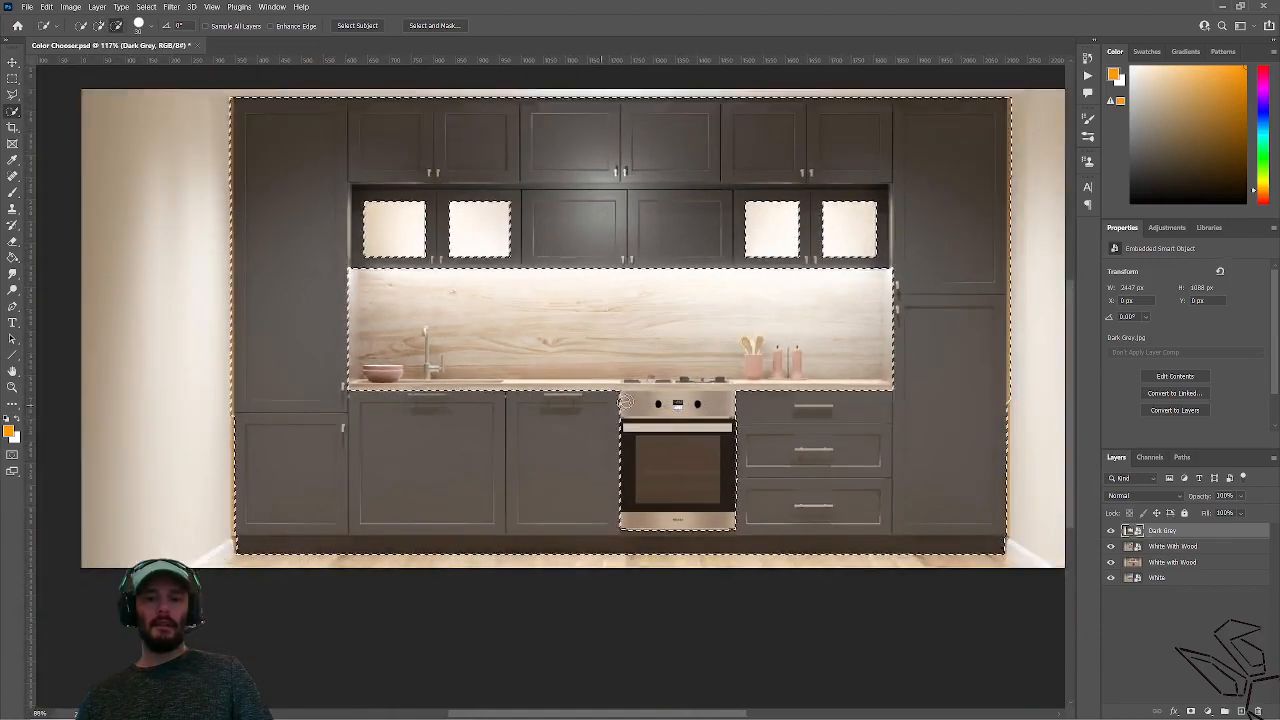
scroll(803, 255, "up", 2)
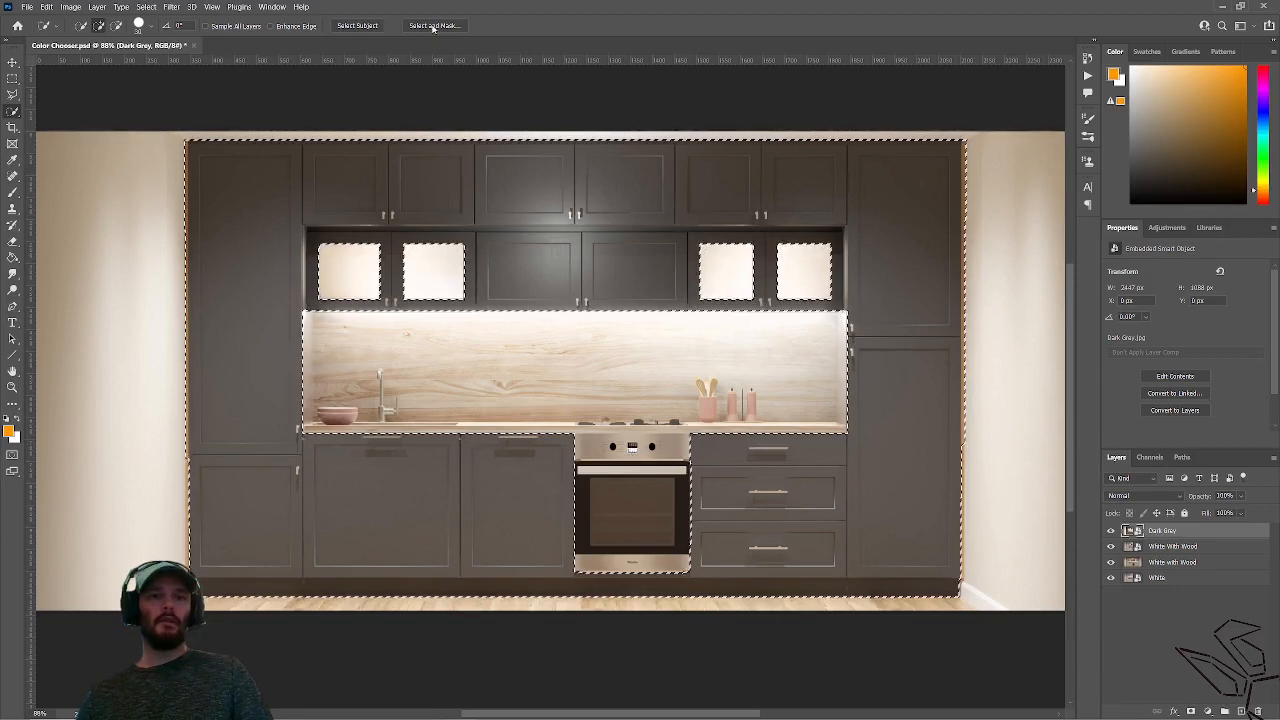
Check the cabinet selection in the Select and Mask workspace and output it to Selection with the default refinement settings.
left_click(433, 28)
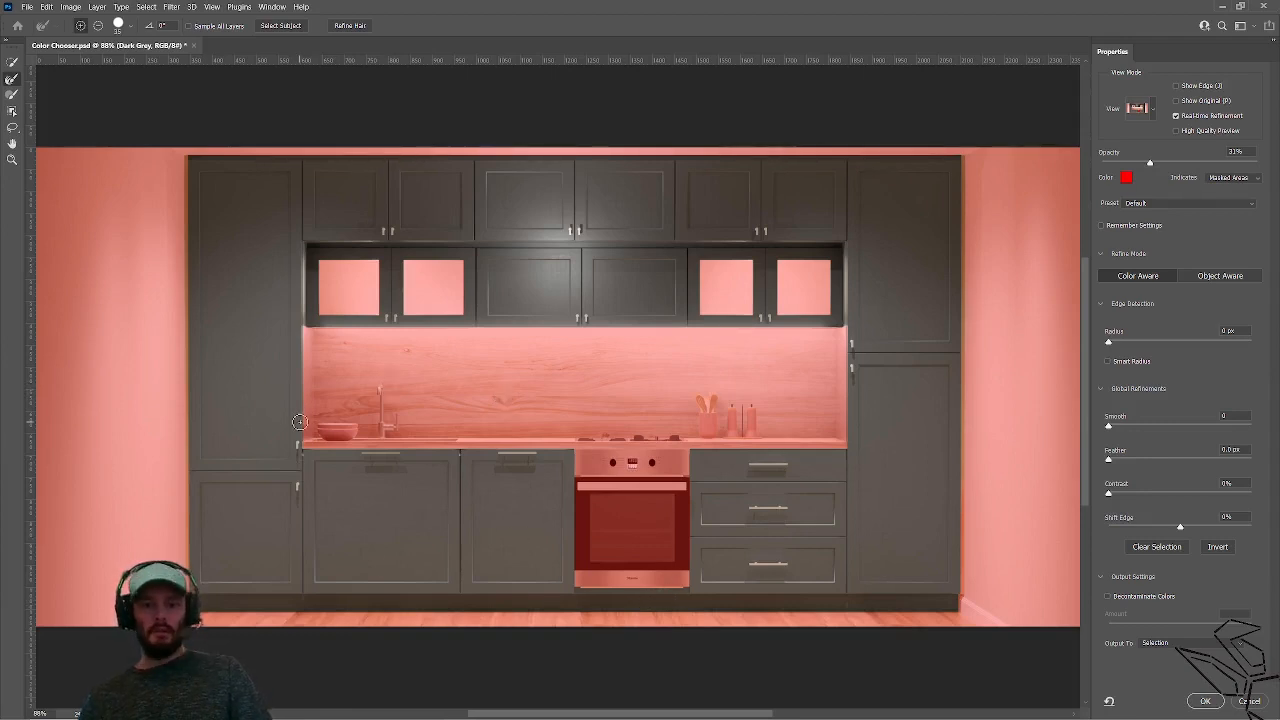
scroll(300, 422, "up", 5)
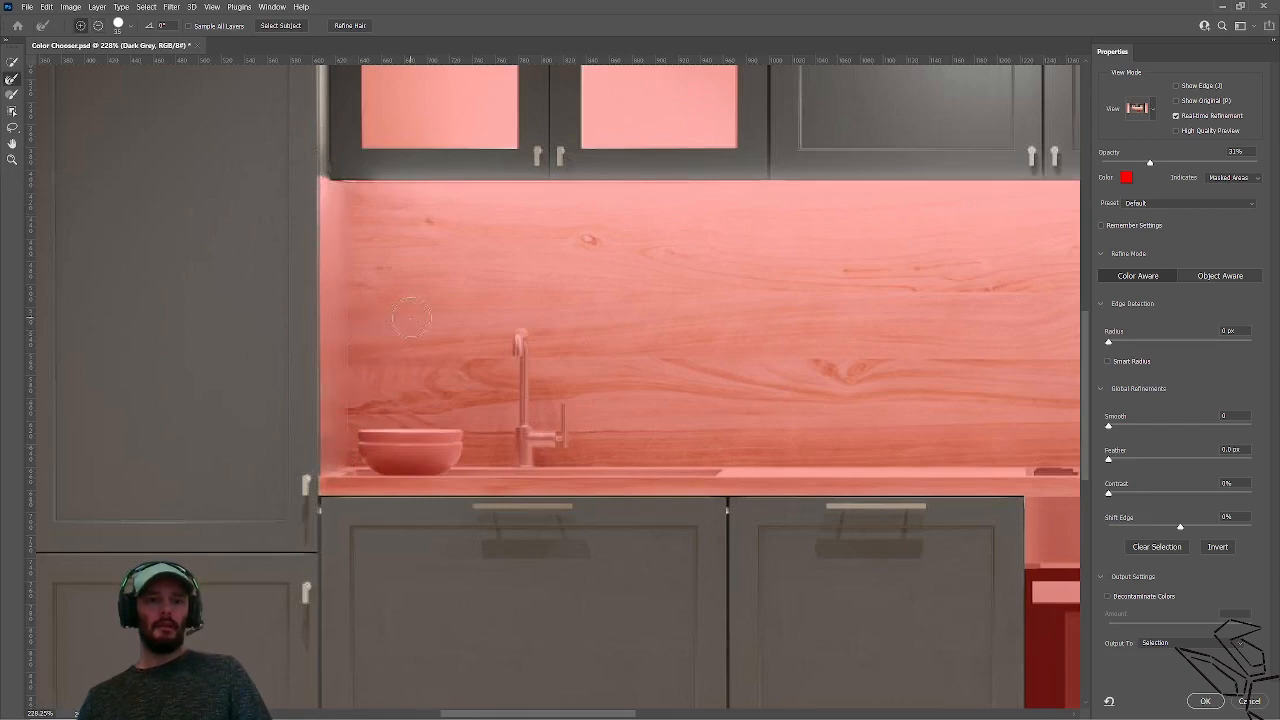
left_click(1207, 701)
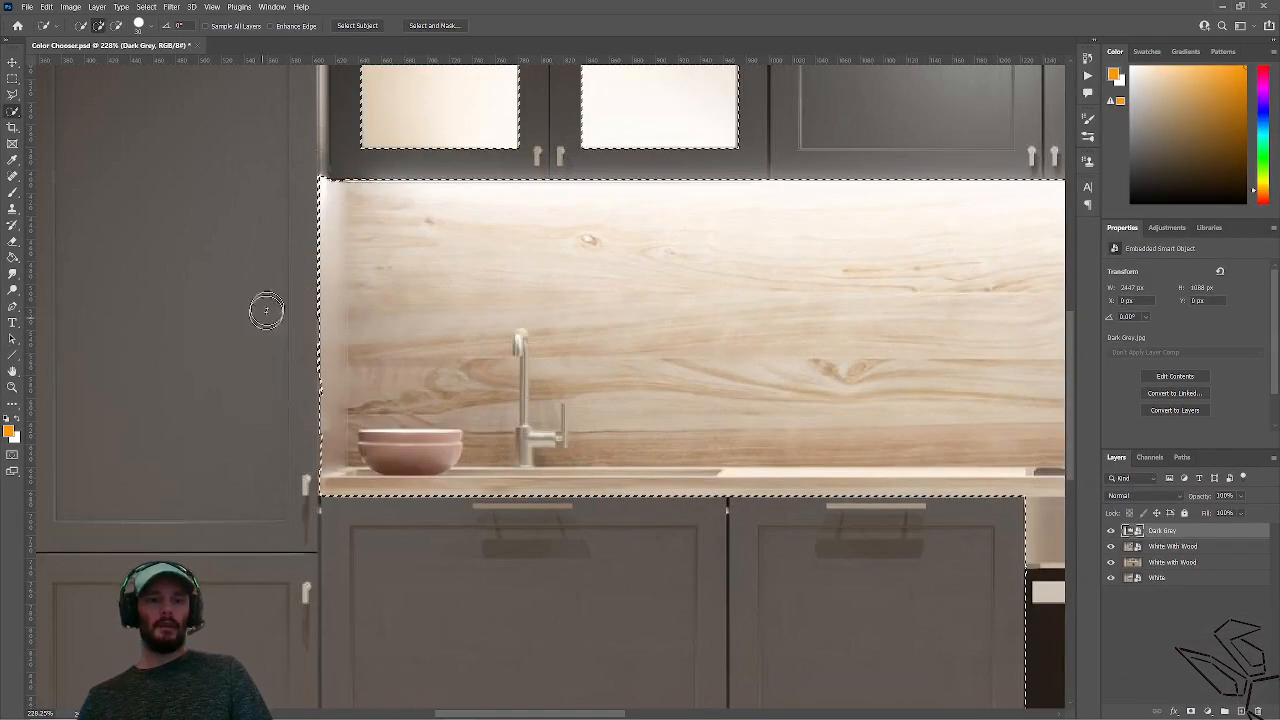
Start a Pen path on the narrow side panel between the tall left cabinet and the backsplash, tracing its upper edge to the inner corner.
scroll(303, 323, "up", 1)
scroll(397, 290, "up", 1)
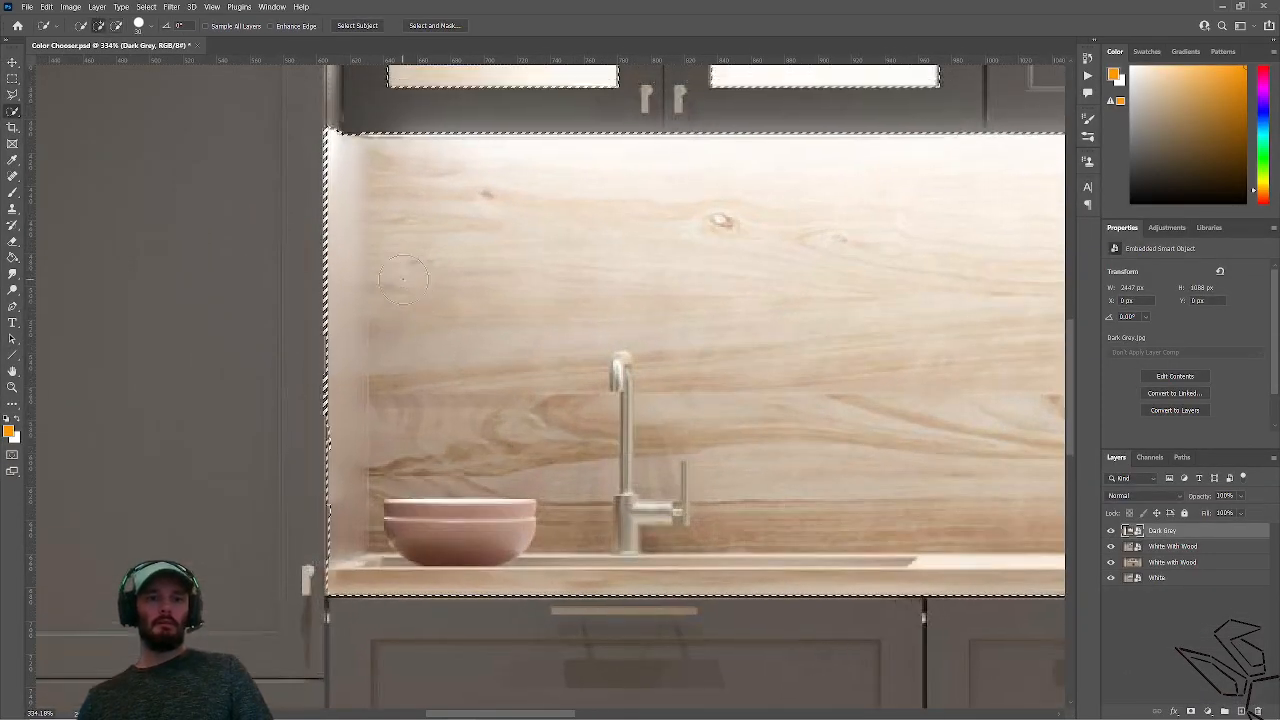
key("p")
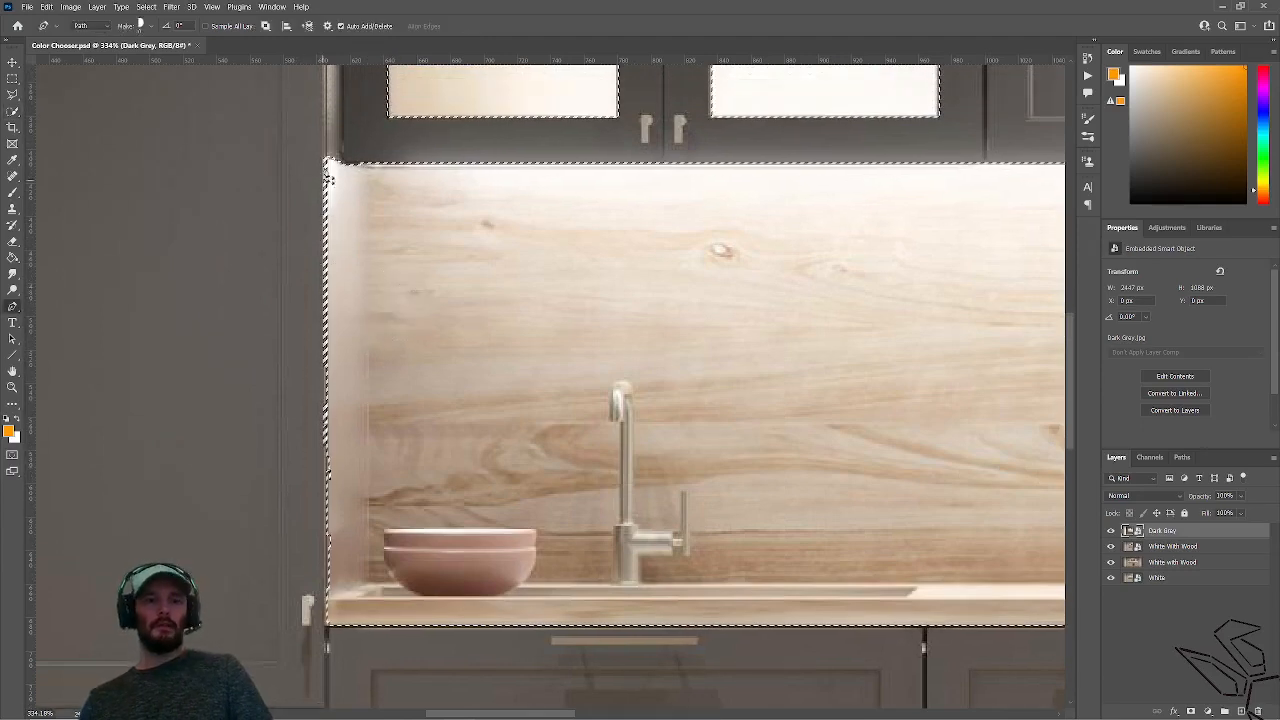
left_click(321, 148)
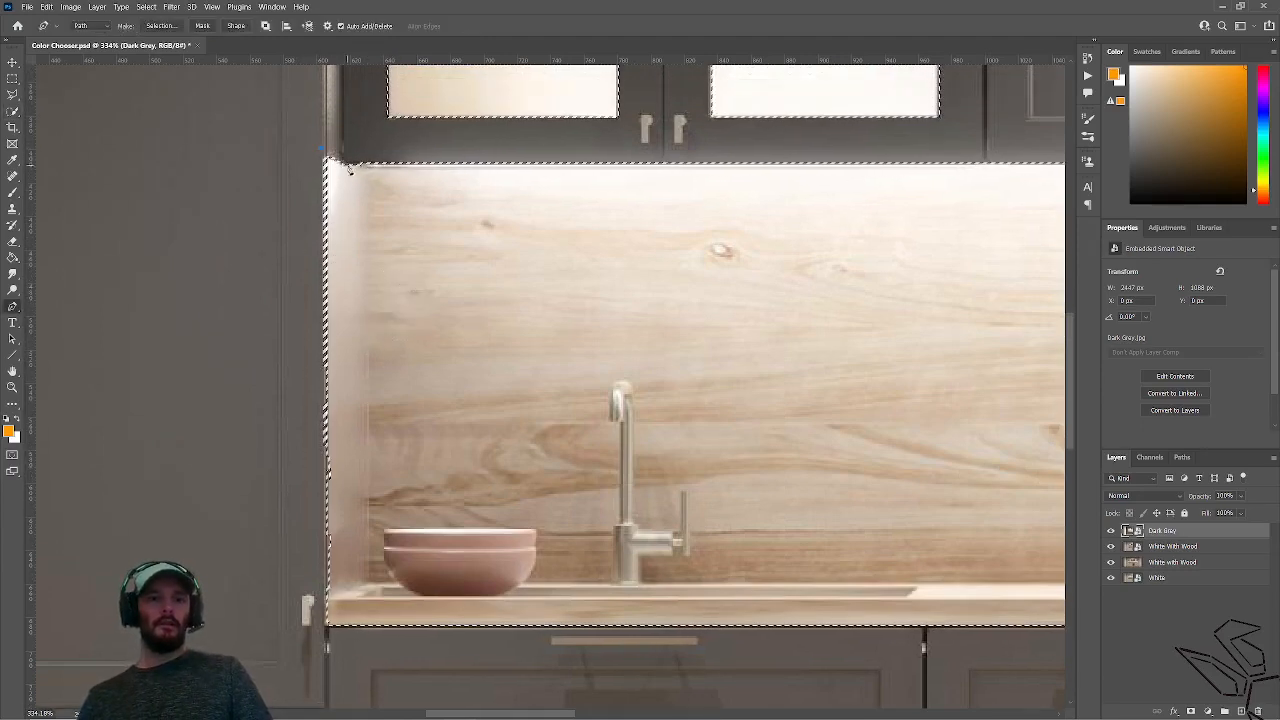
scroll(343, 162, "up", 3)
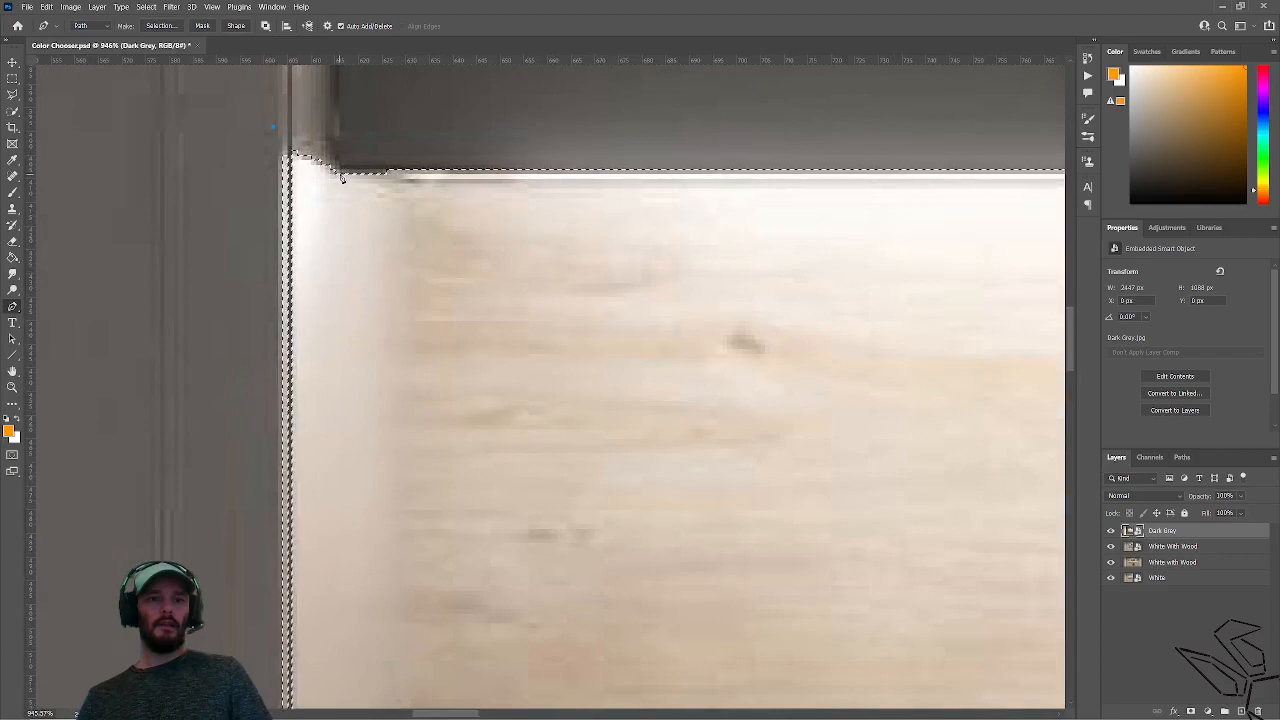
left_click(341, 174)
scroll(405, 324, "down", 3)
scroll(407, 300, "up", 1)
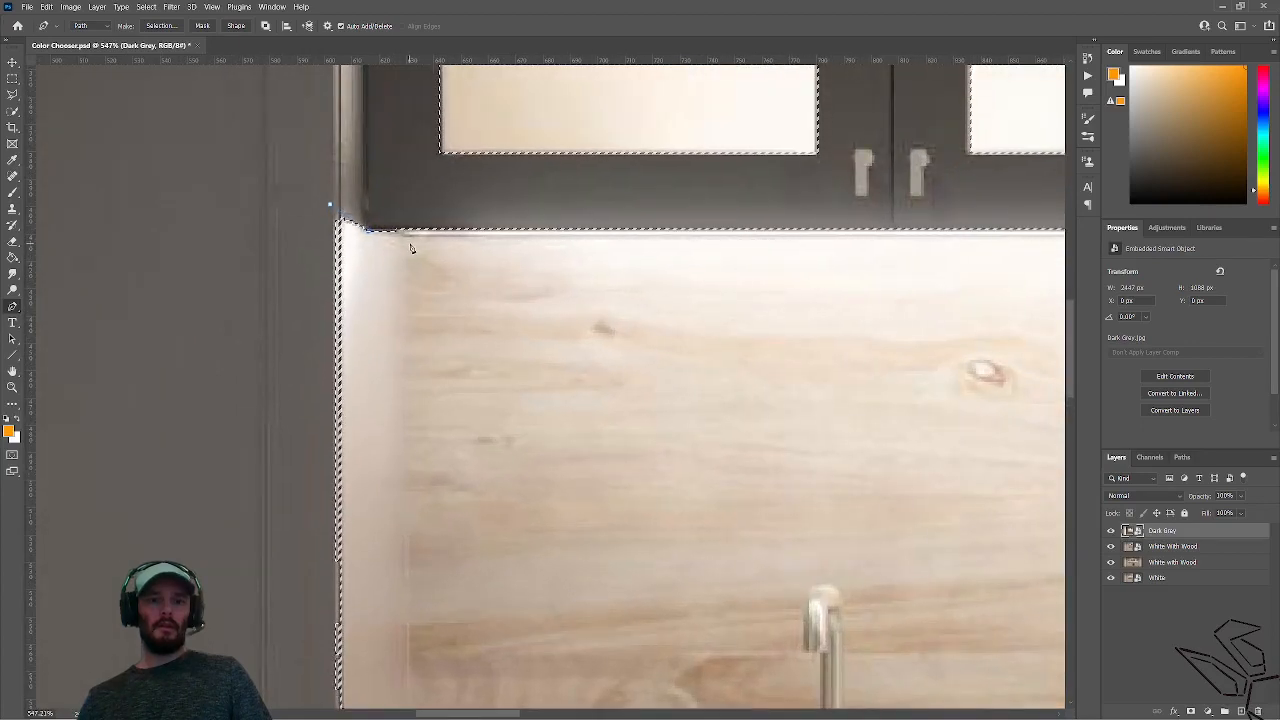
left_click(410, 245)
Extend the path down the side panel's inner edge to the countertop and along its base to the tall cabinet's edge.
scroll(400, 486, "down", 3)
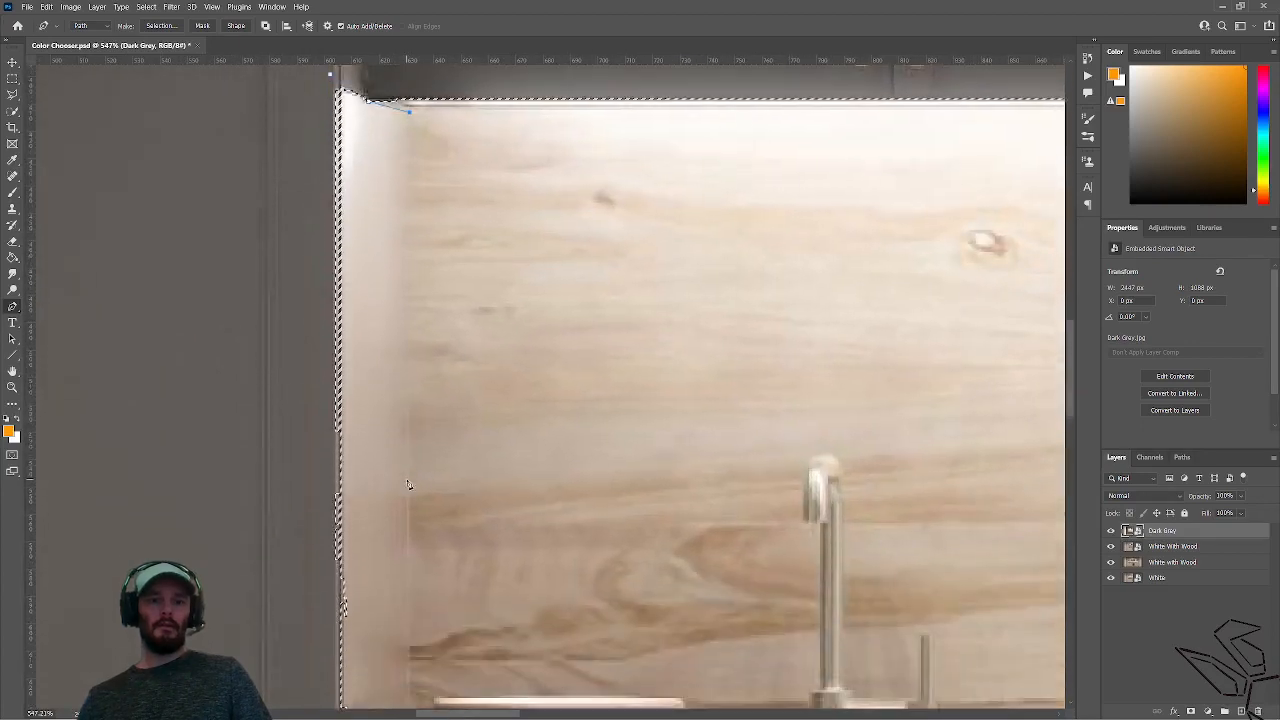
scroll(407, 485, "down", 3)
scroll(409, 641, "up", 5)
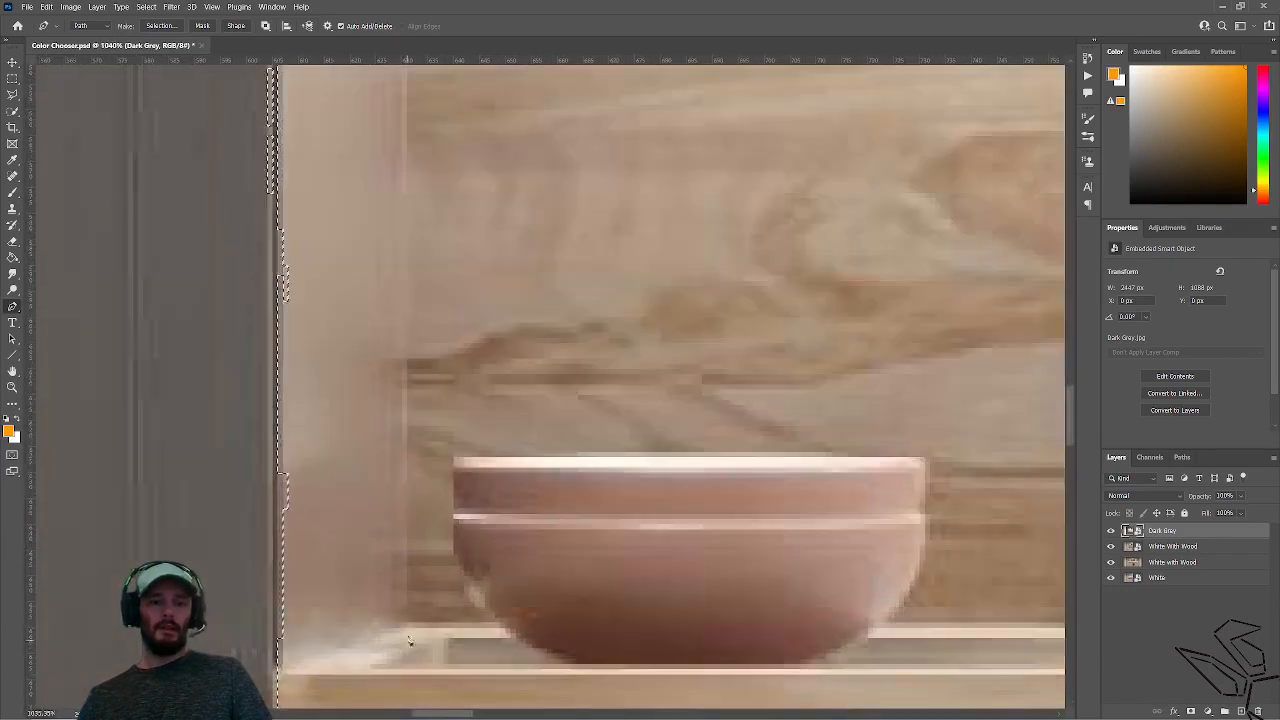
left_click(408, 621)
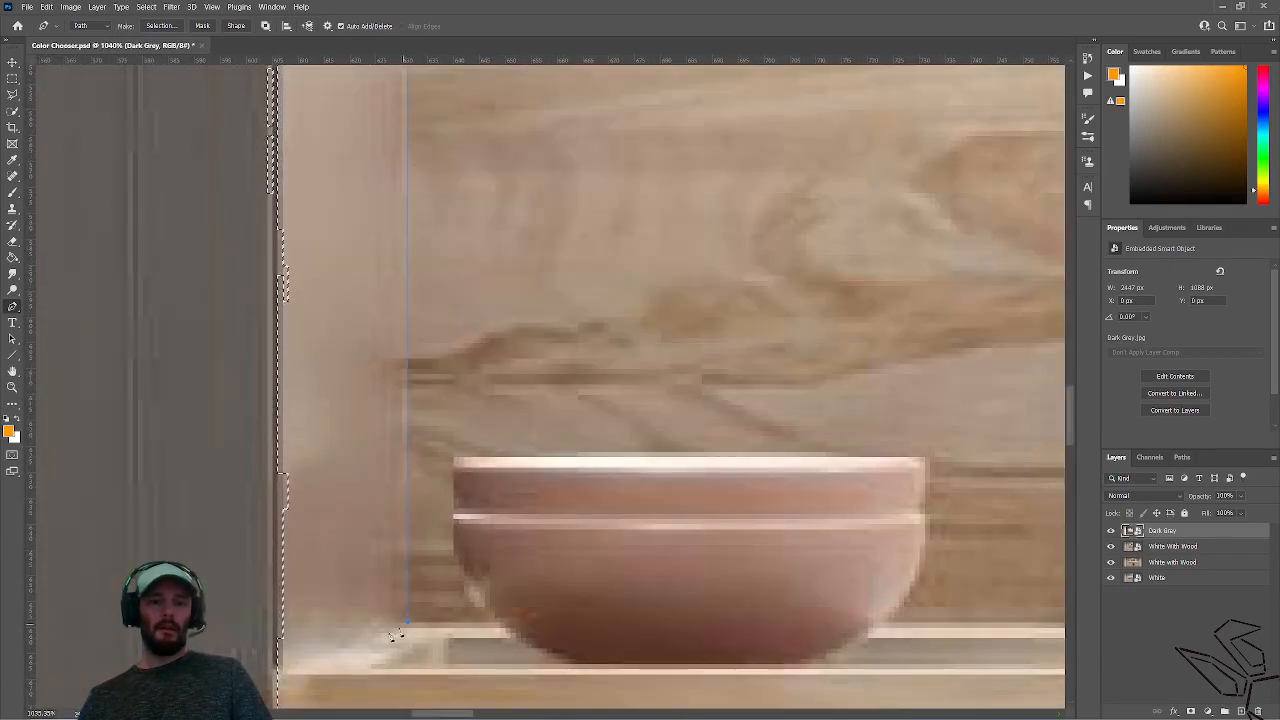
left_click(278, 672)
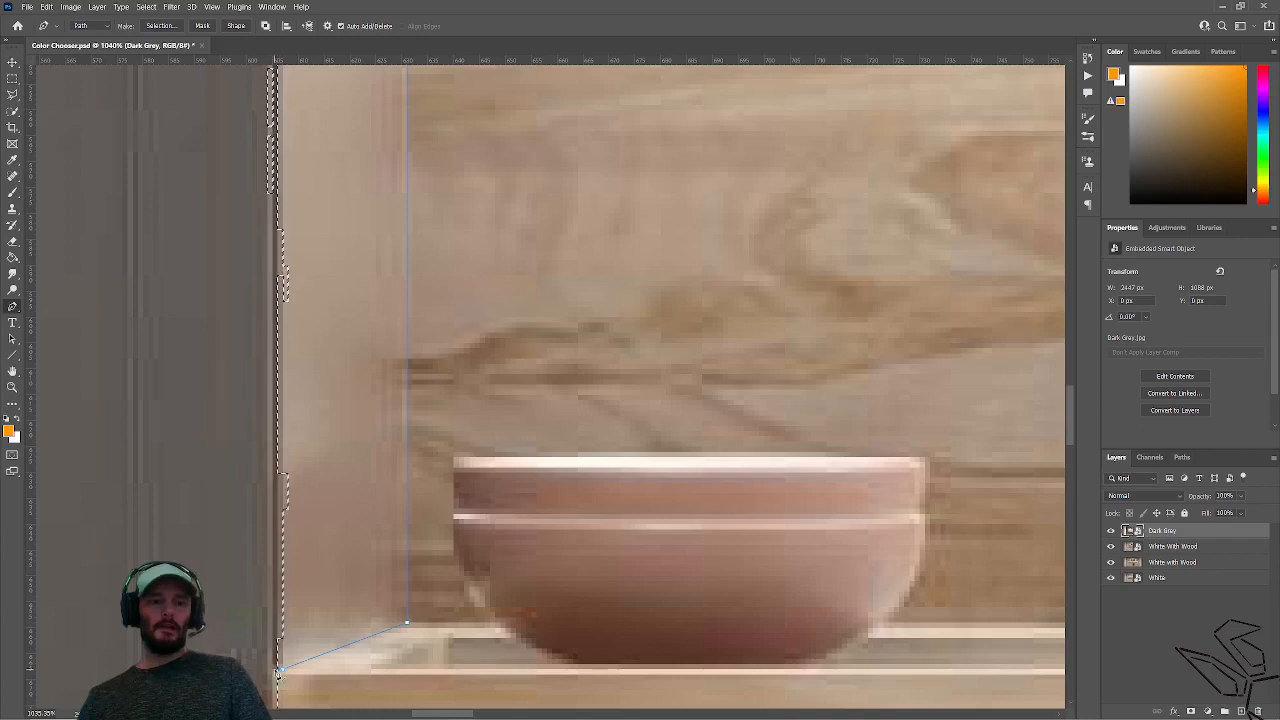
Close the side panel path by running its outer side over the tall cabinet's already selected front, back to the first anchor.
scroll(278, 672, "down", 3)
scroll(250, 510, "down", 4)
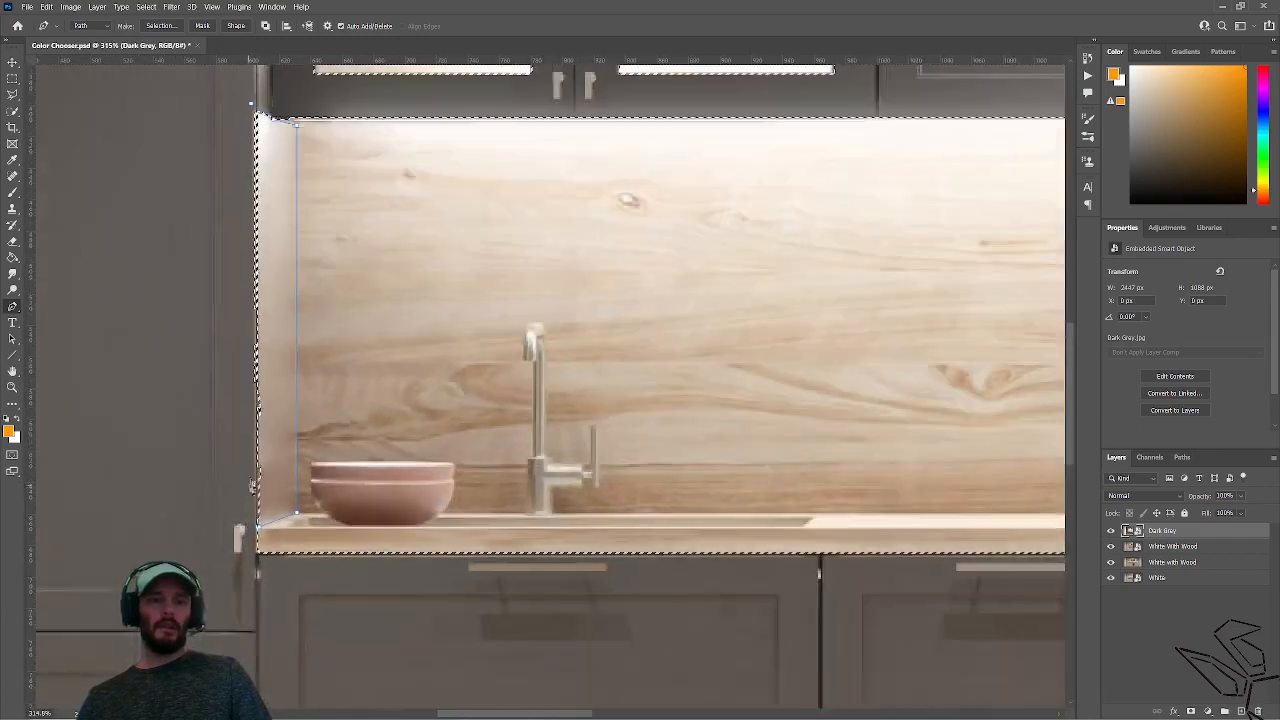
left_click(231, 141)
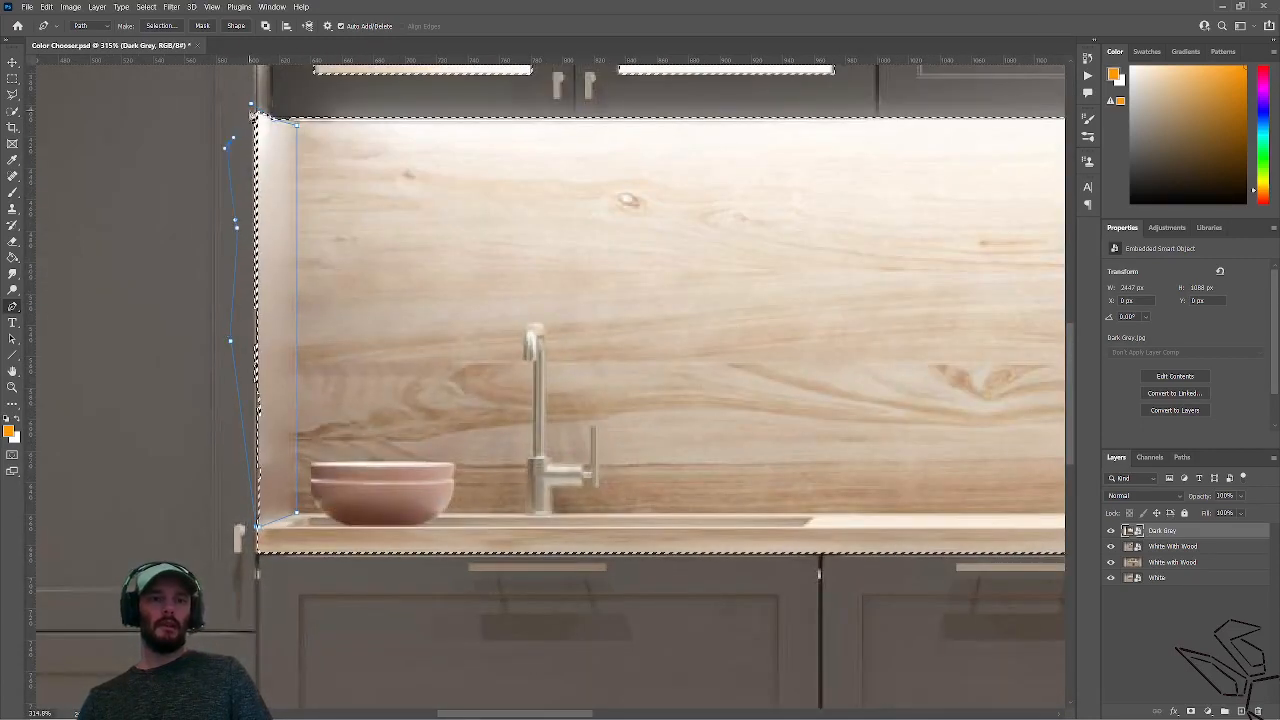
scroll(250, 135, "down", 1)
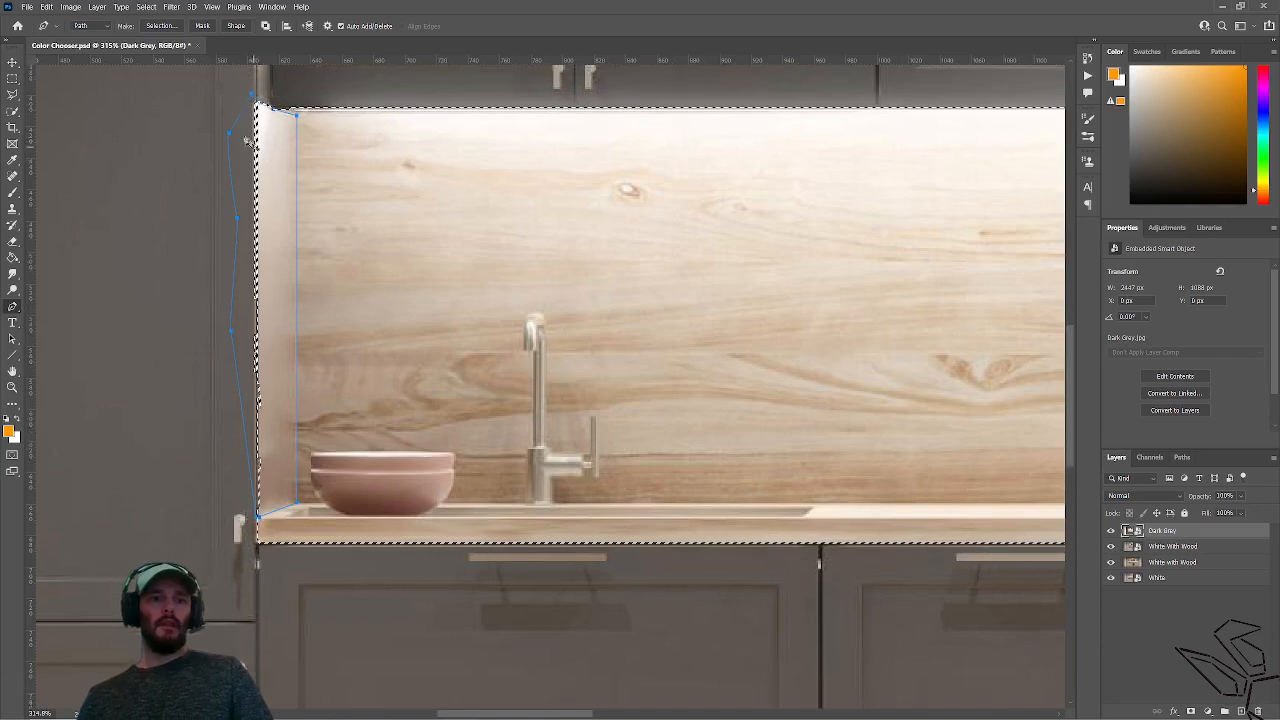
right_click(240, 124)
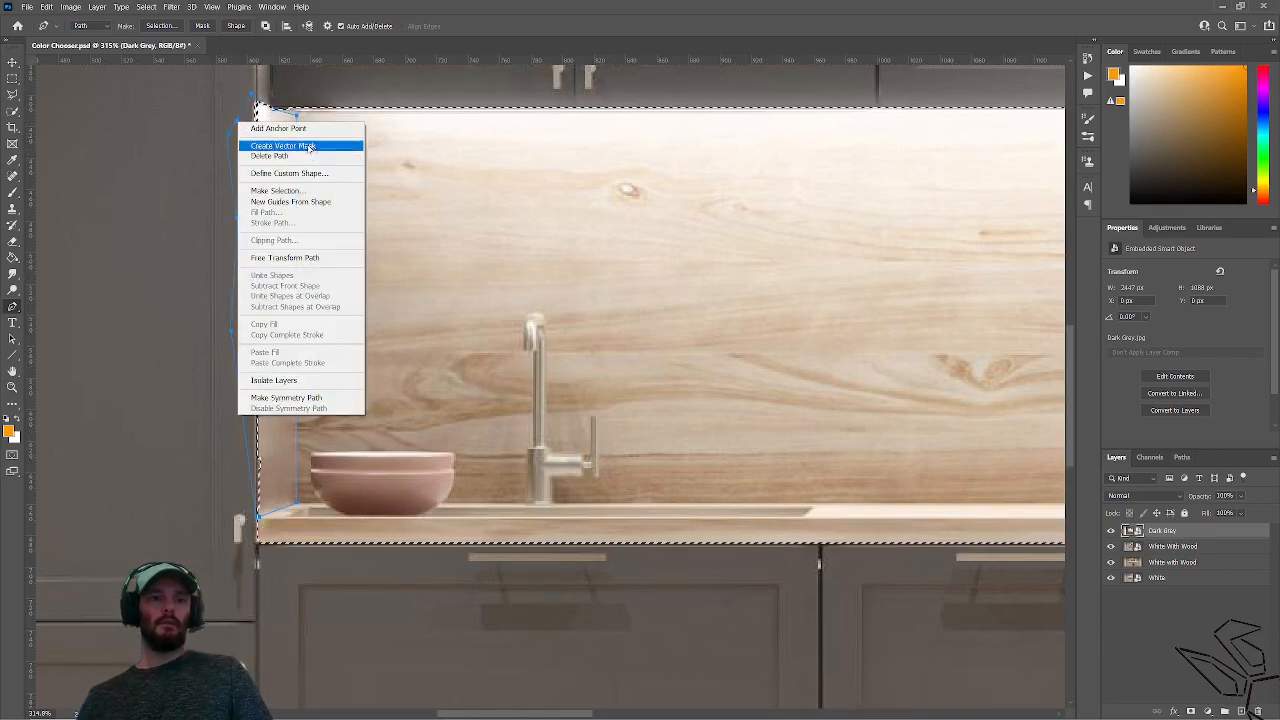
left_click(295, 191)
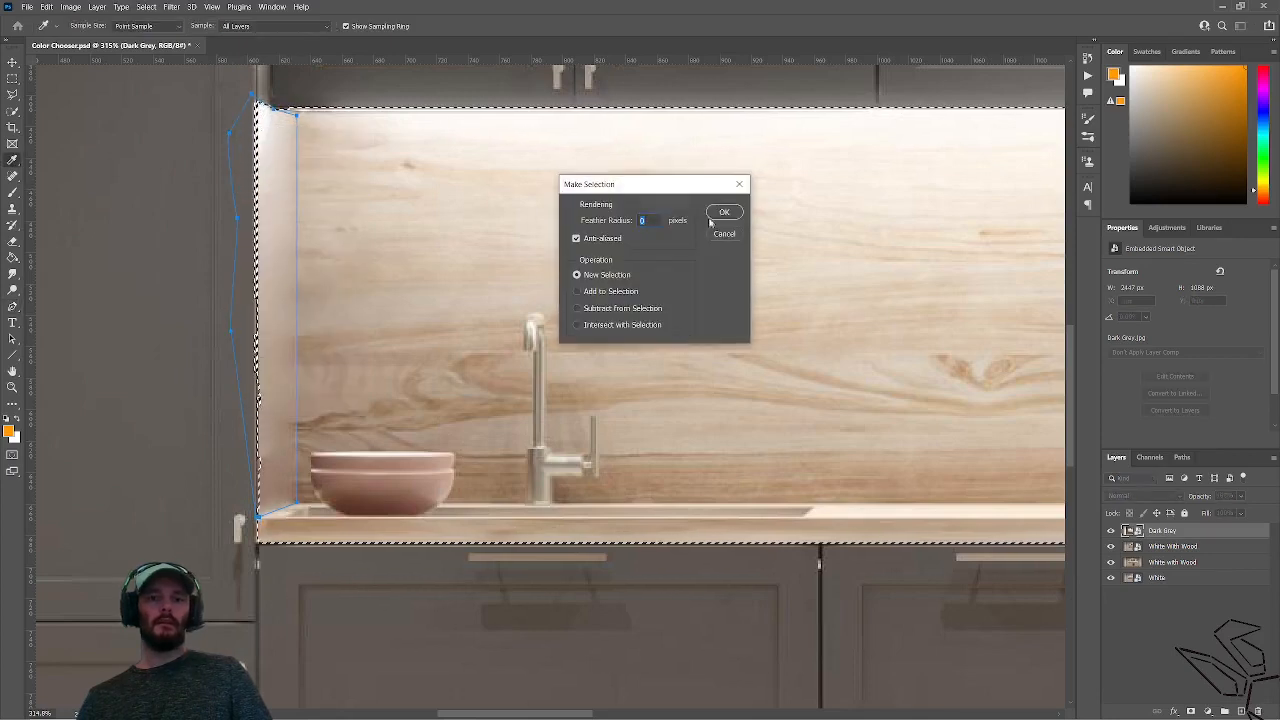
key("Return")
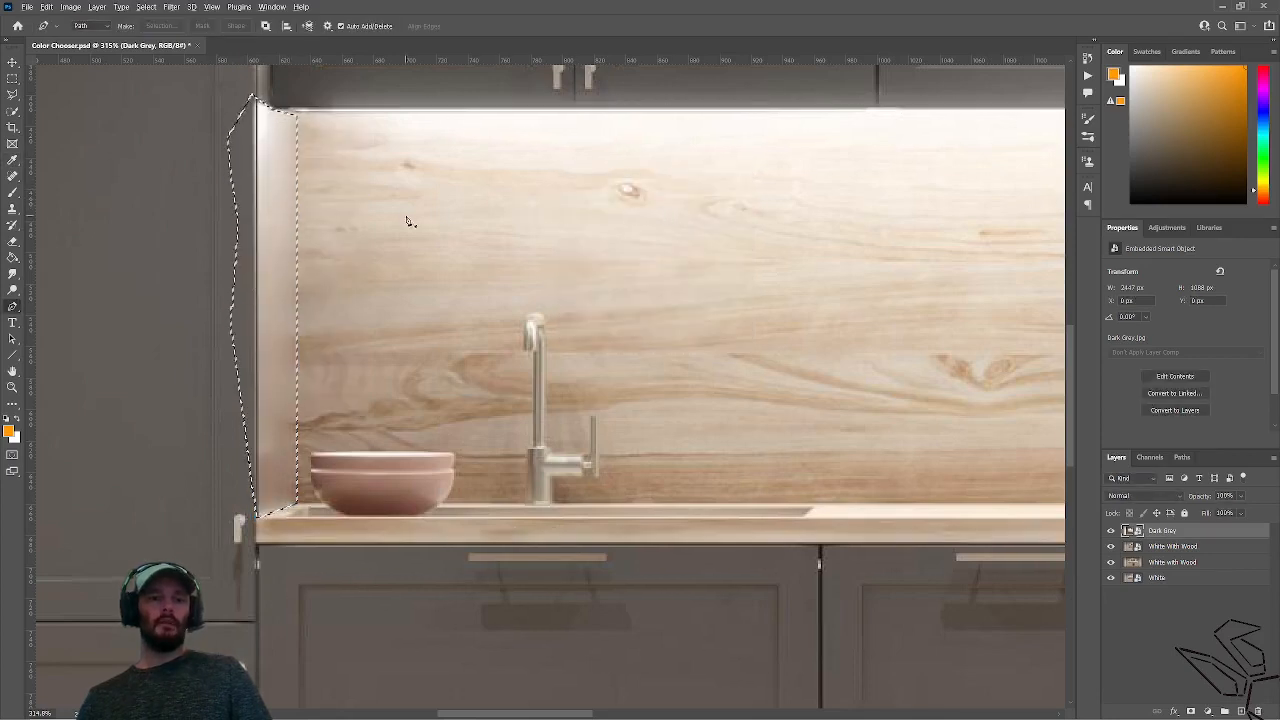
key("ctrl+z")
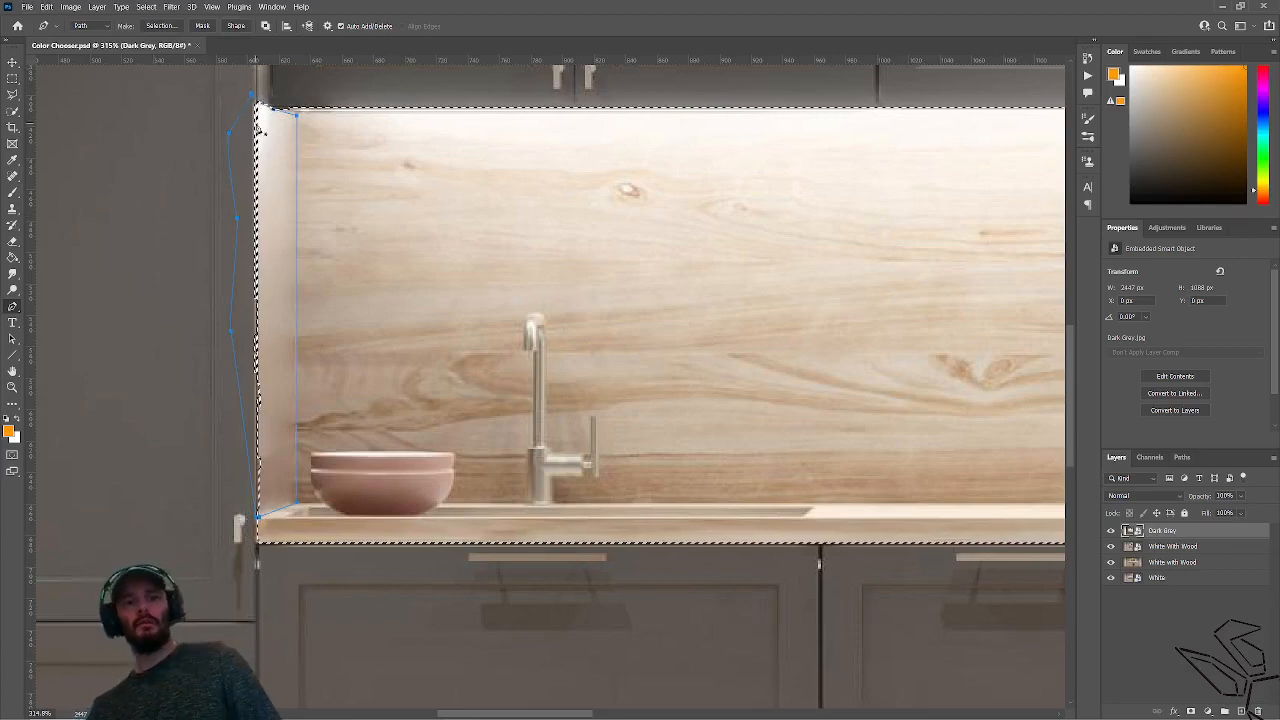
Add a layer mask to the Dark Grey layer from the existing cabinet selection.
scroll(397, 240, "down", 1)
scroll(397, 240, "down", 10)
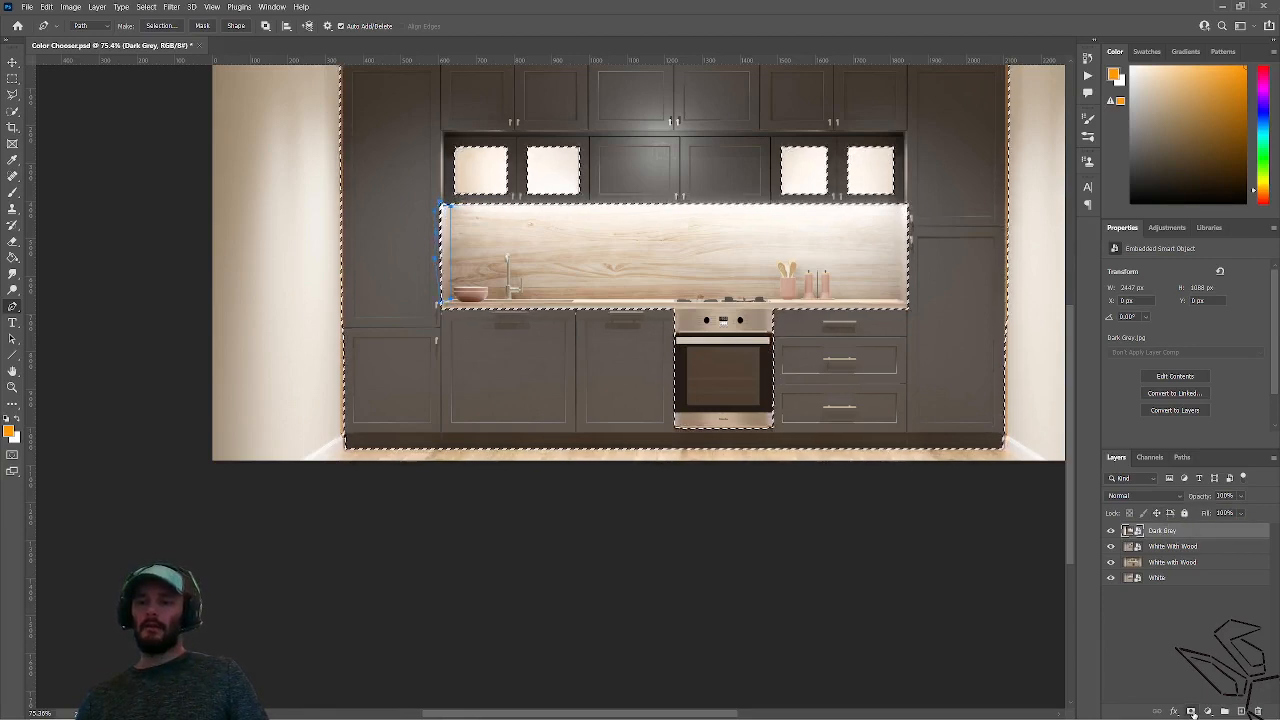
left_click(1190, 711)
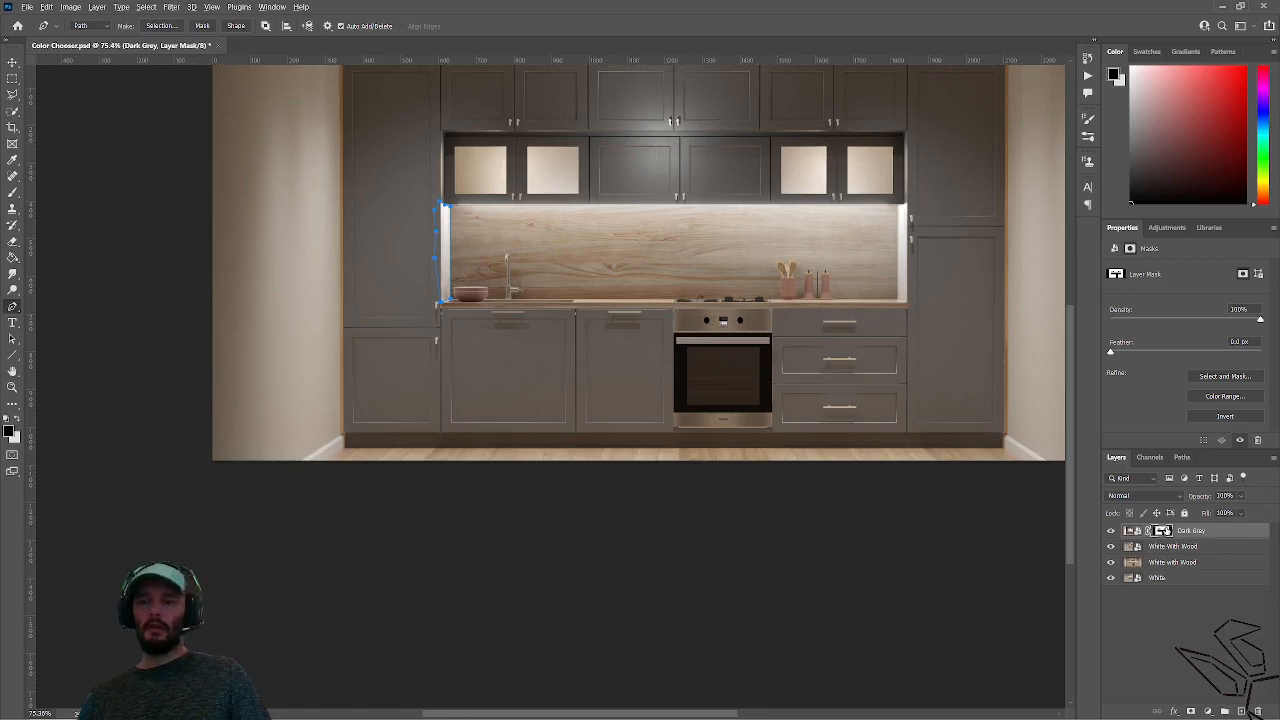
Inspect the Dark Grey layer's mask on its own in black and white, and return to the normal image view.
left_click(1163, 531, "alt")
scroll(926, 295, "up", 2)
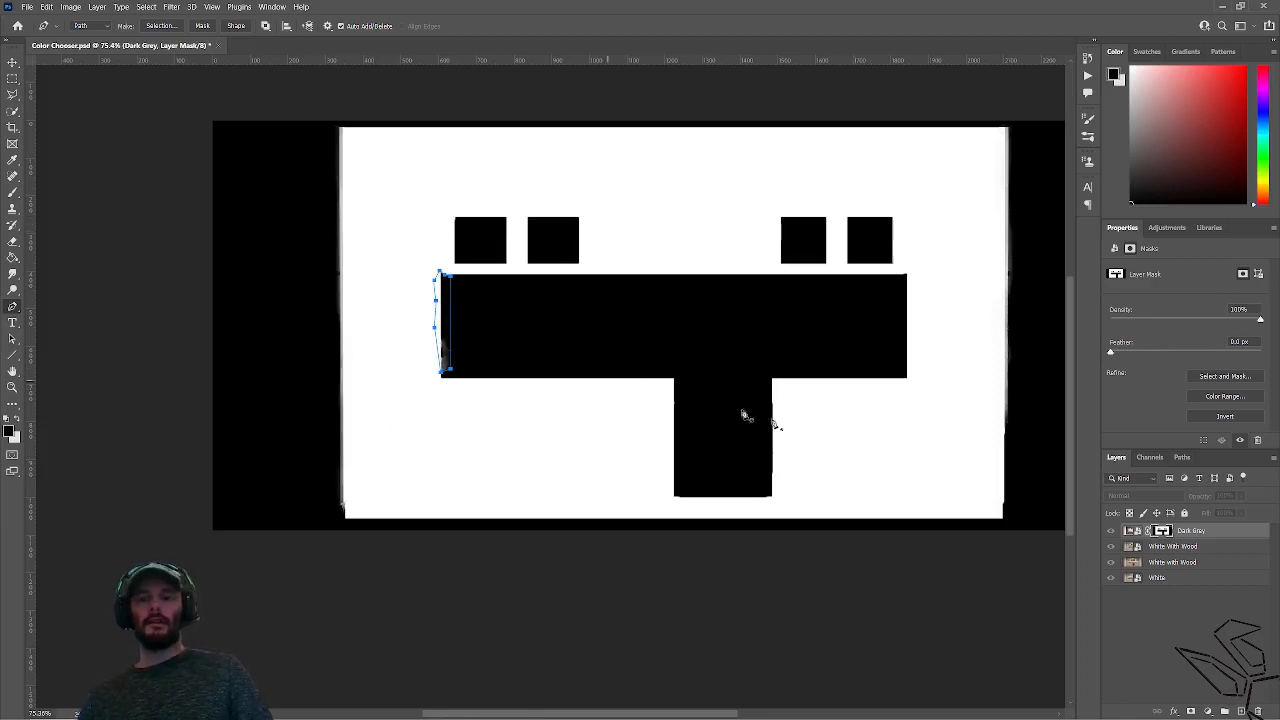
left_click(1129, 531)
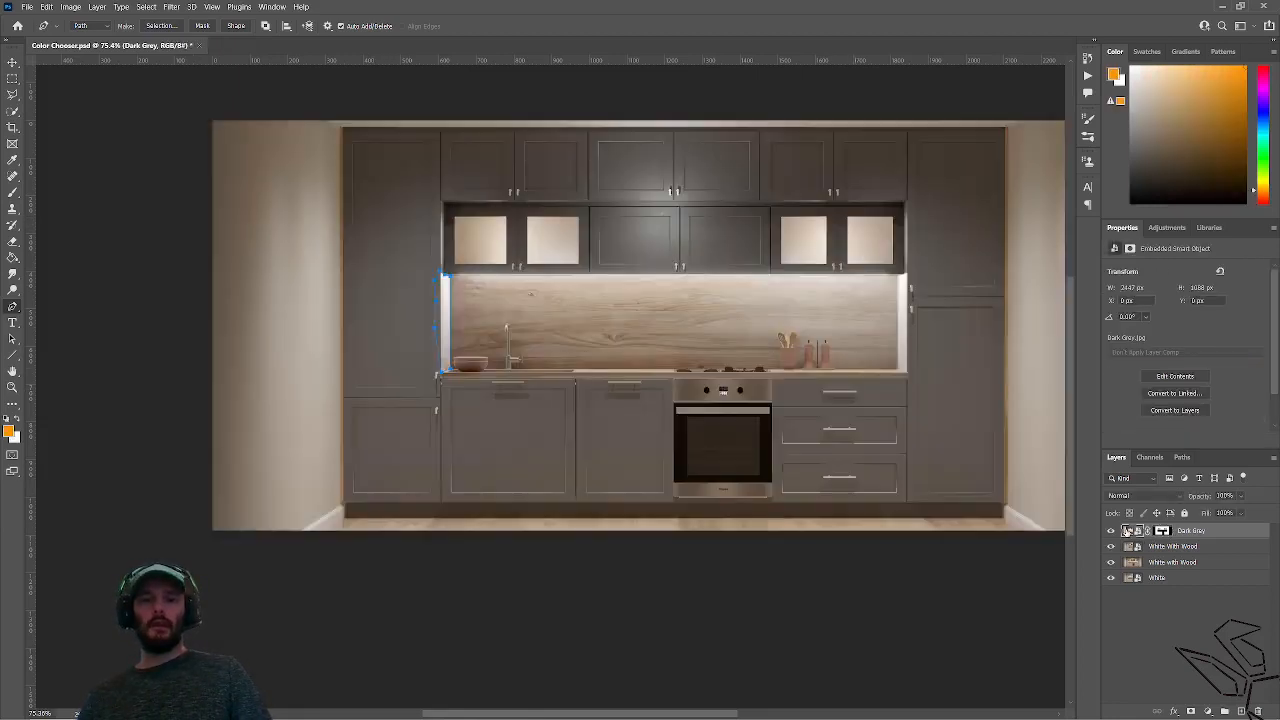
Hide the three layers below Dark Grey to check its cutout and mask, and show the upper White With Wood layer again.
left_click(1110, 547)
left_click(1111, 563)
left_click(1112, 578)
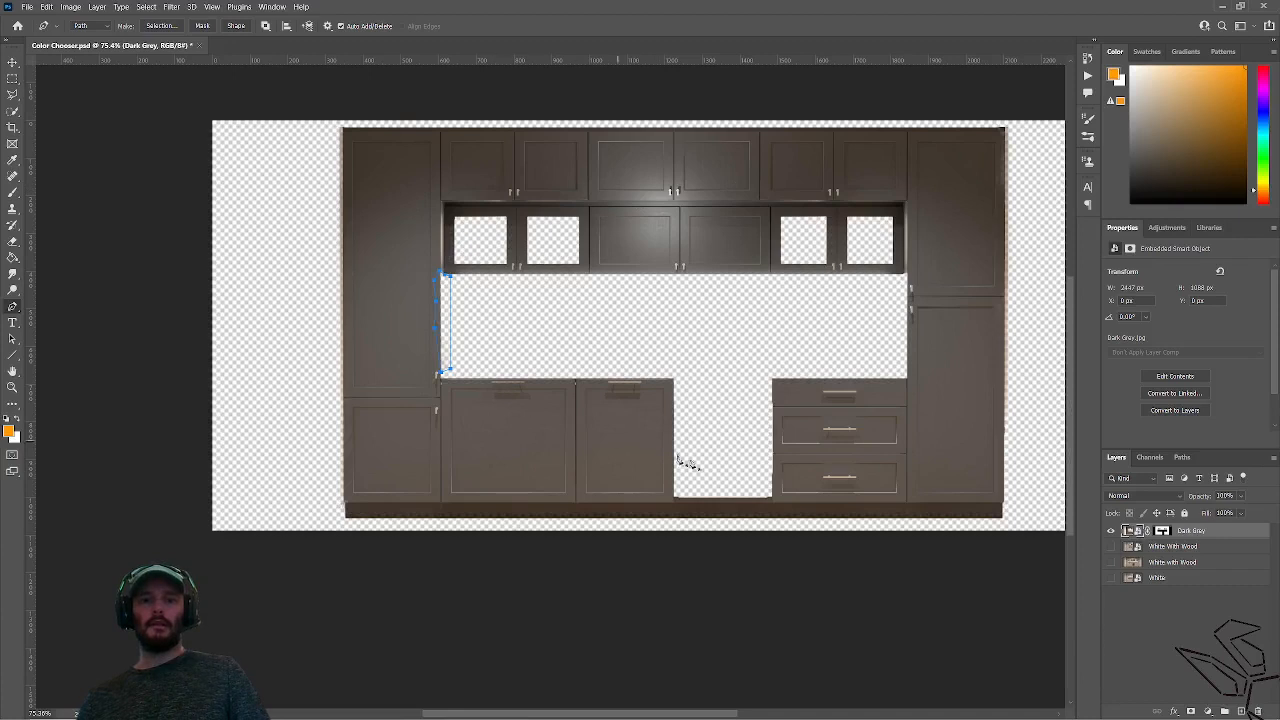
left_click(1163, 531, "alt")
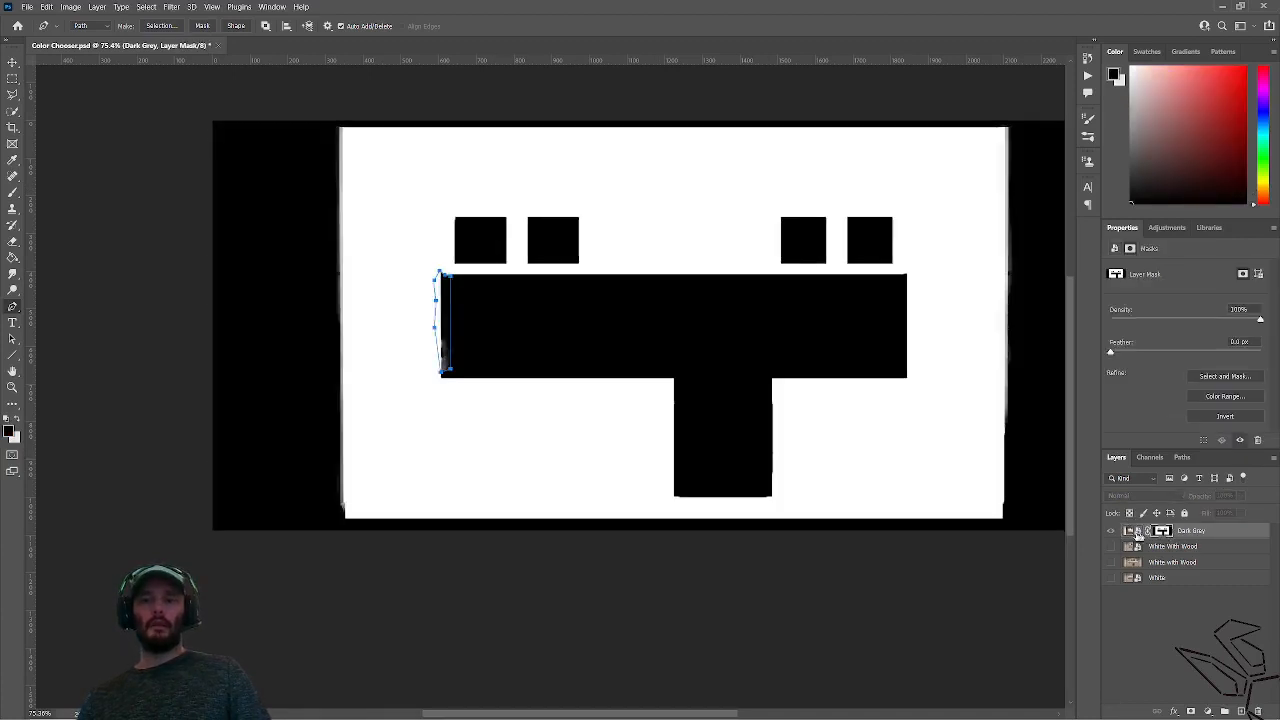
left_click(1112, 534)
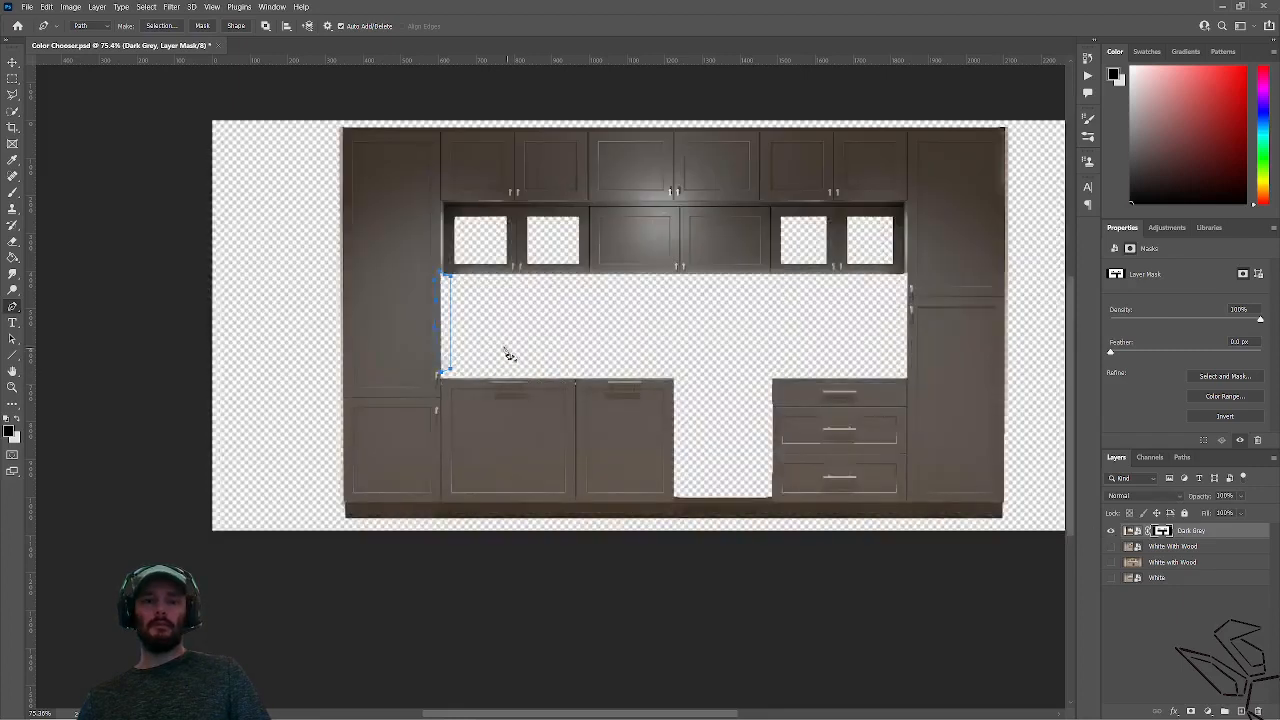
scroll(437, 384, "up", 1)
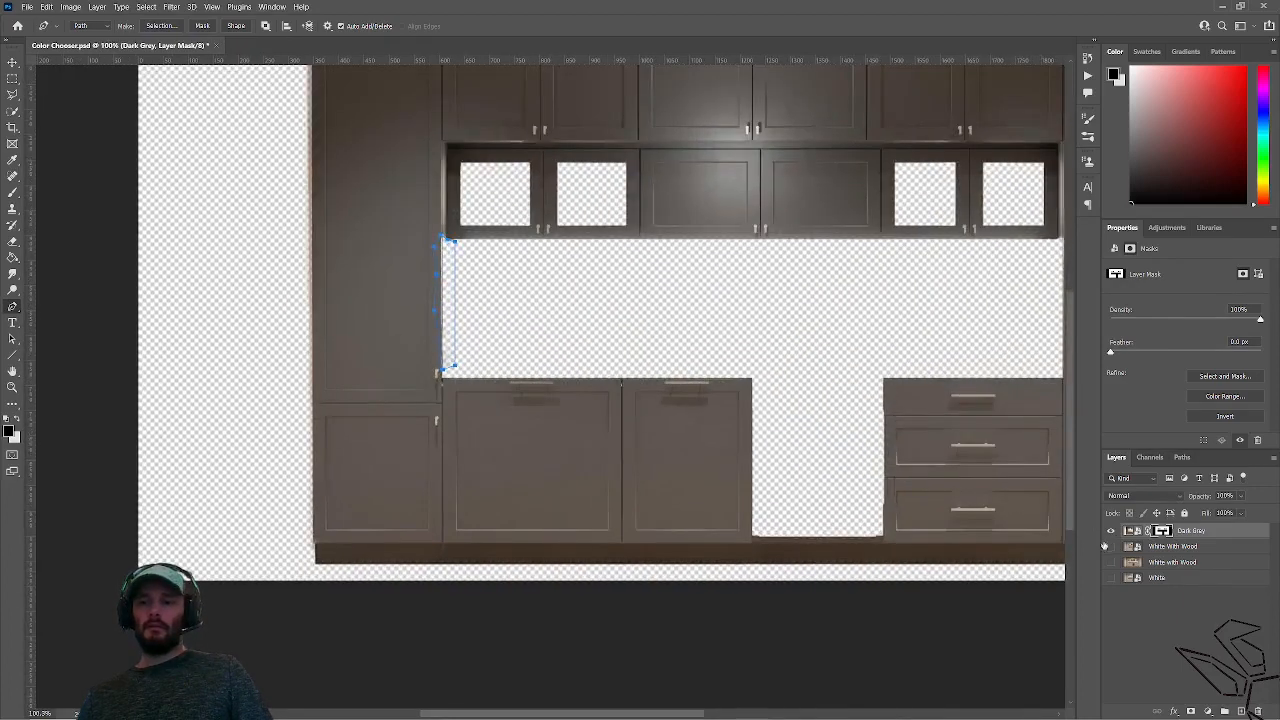
left_click(1111, 547)
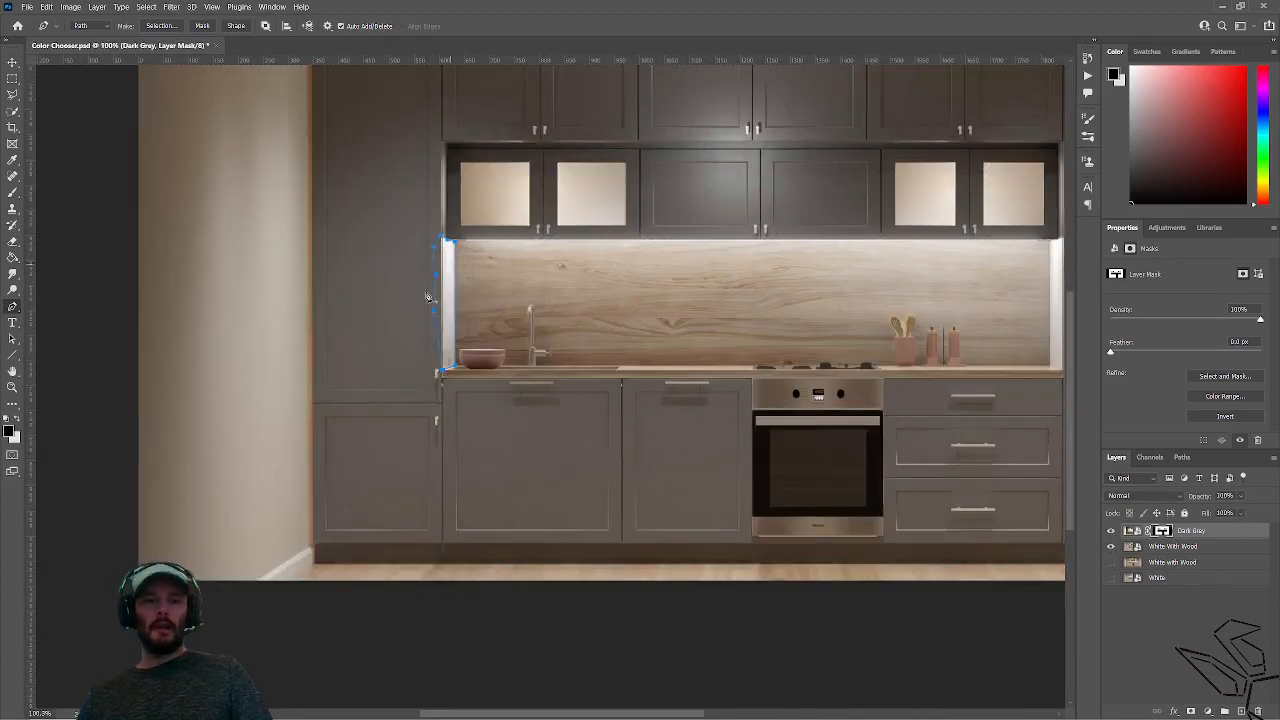
Convert the left side panel path into a new anti-aliased selection with a 0-pixel feather radius.
scroll(451, 273, "up", 4)
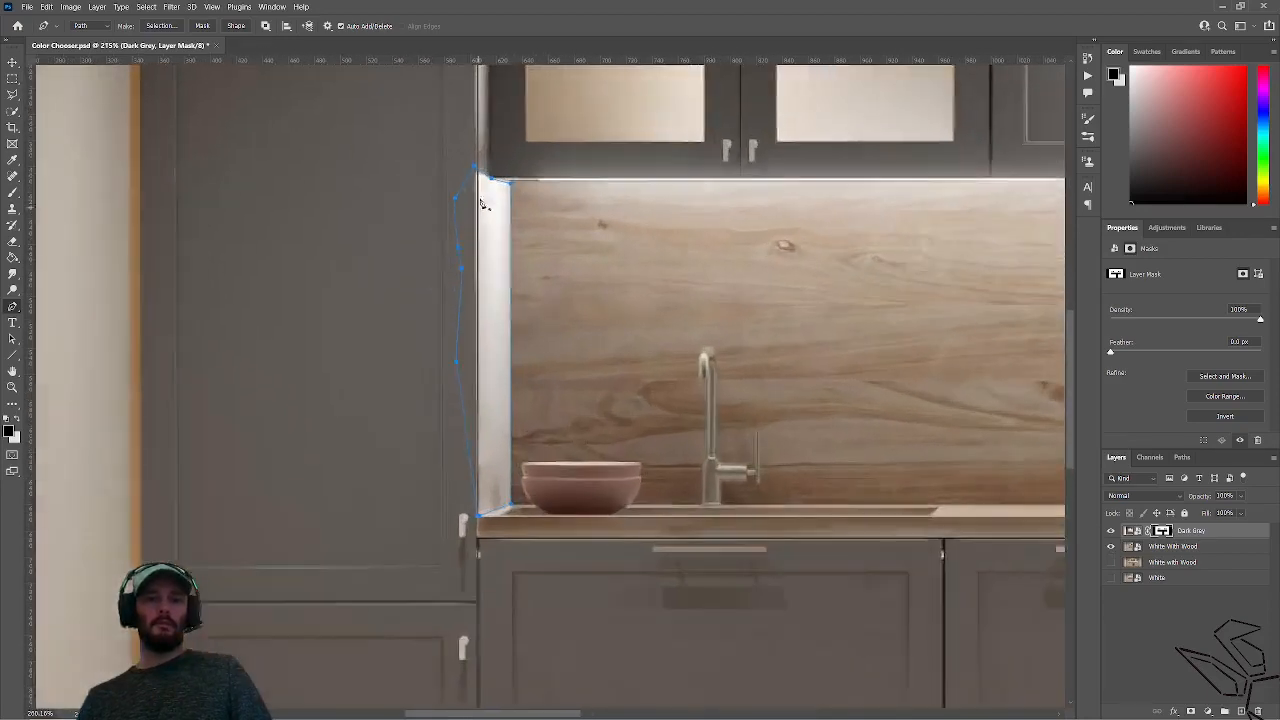
right_click(461, 199)
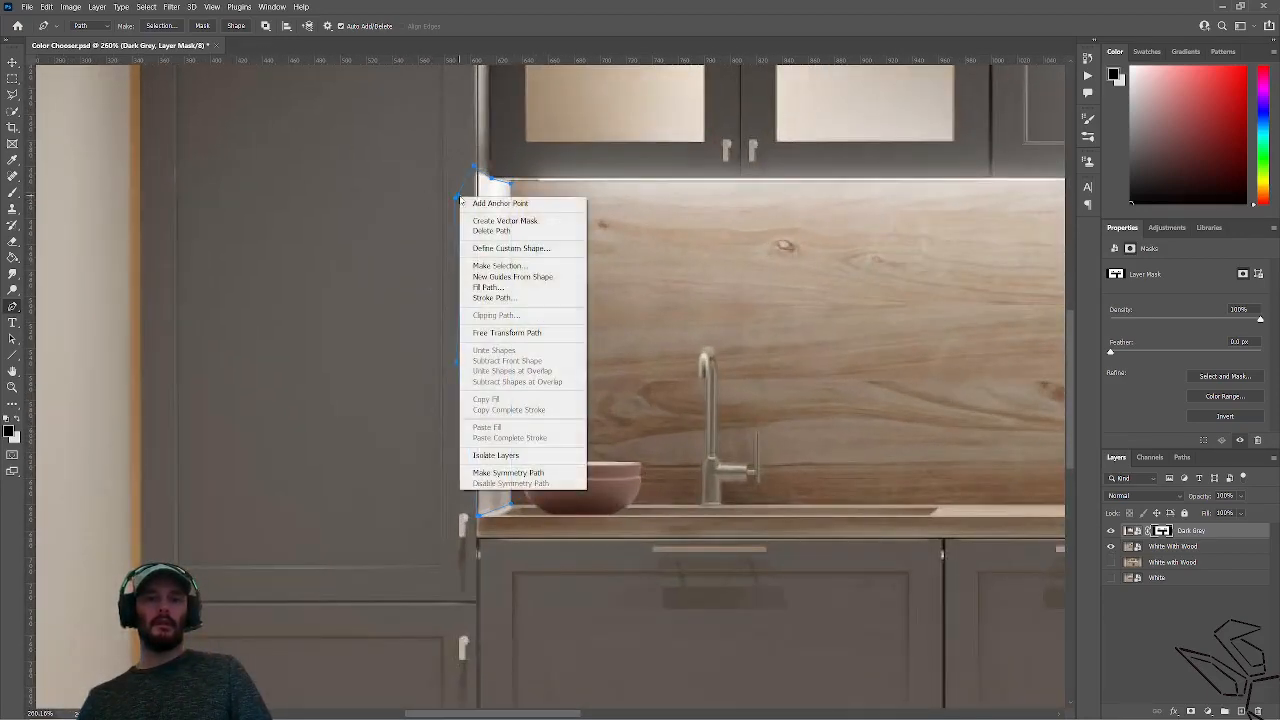
left_click(500, 266)
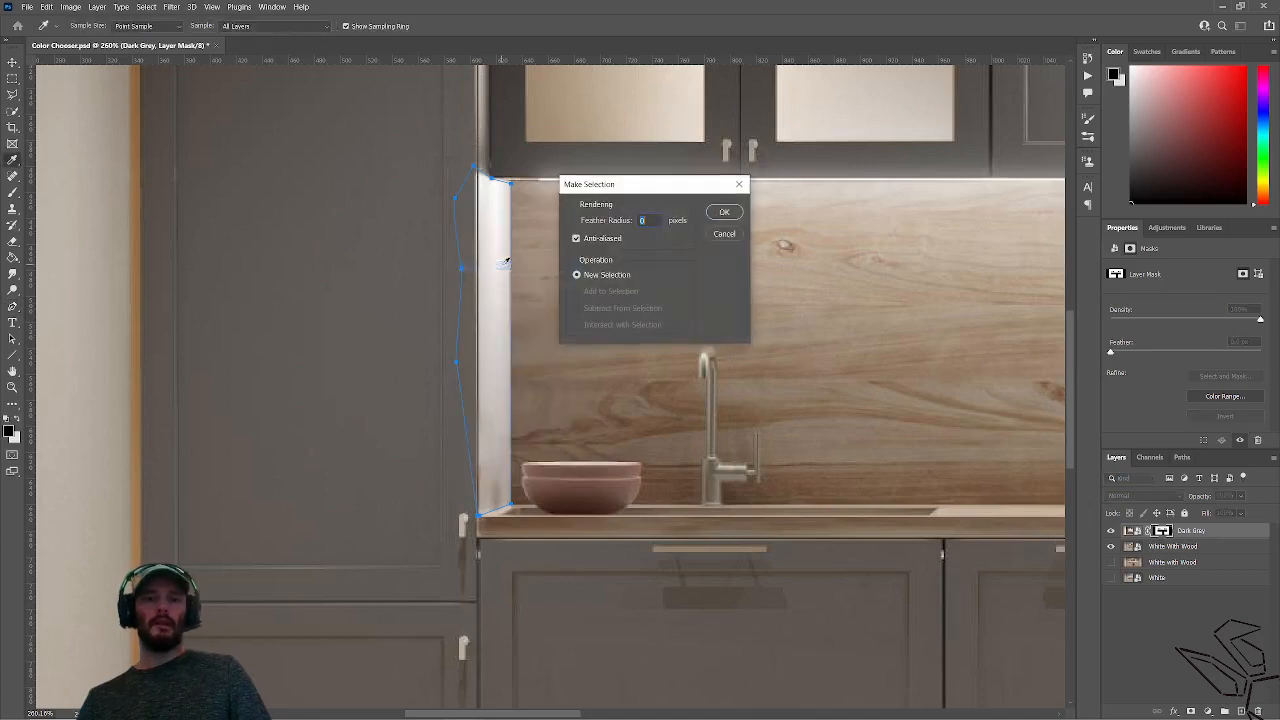
left_click(724, 214)
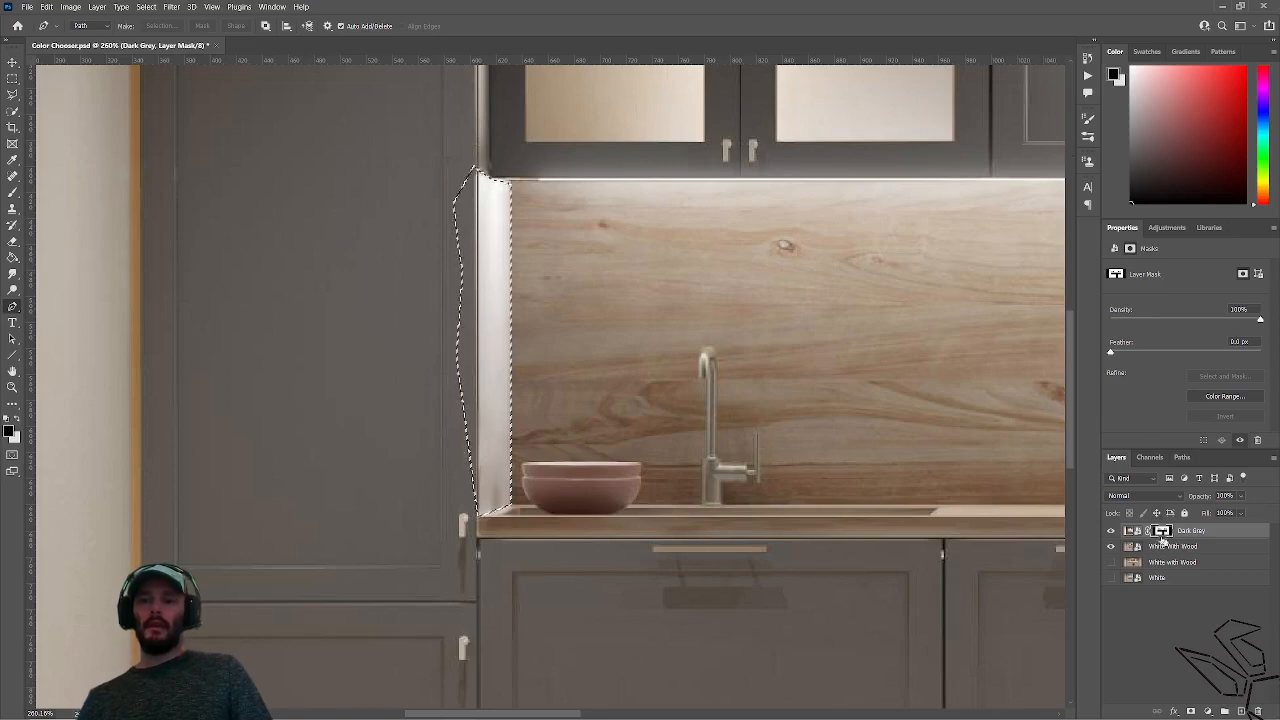
Brush the light foreground color onto the Dark Grey layer mask inside the left side panel selection to reveal the grey kitchen's panel.
left_click(1166, 531)
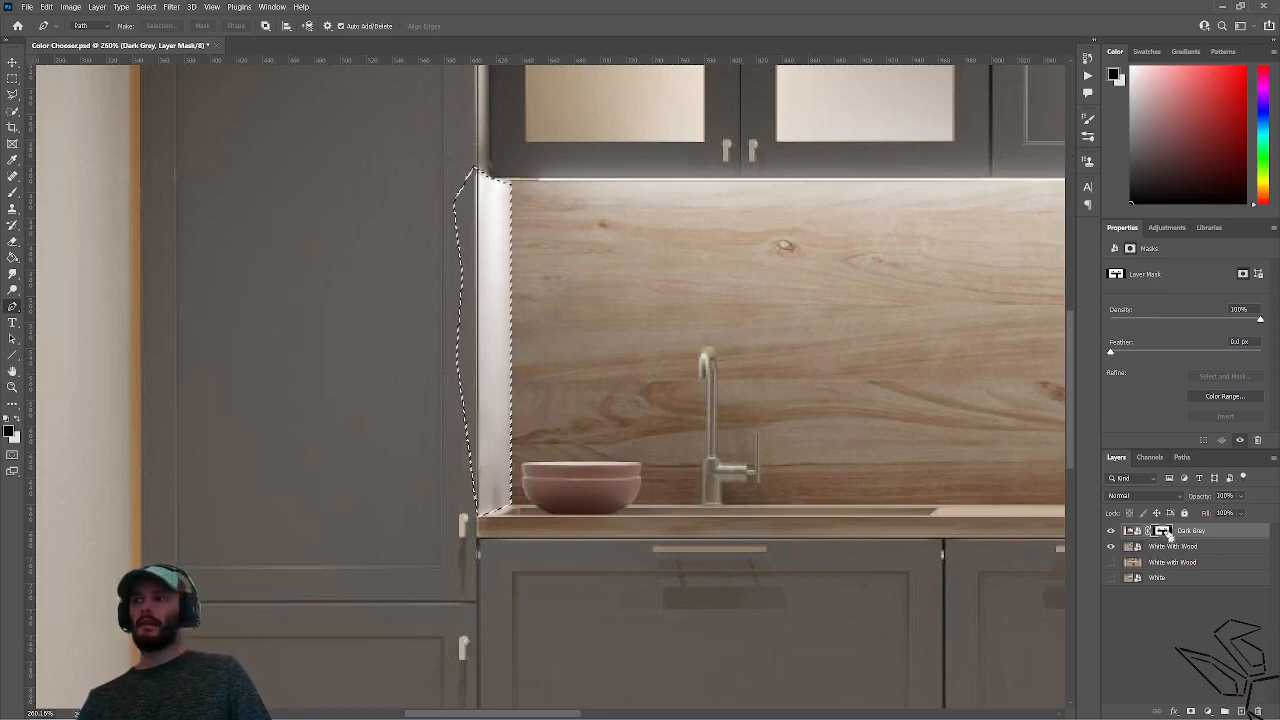
left_click(1166, 531)
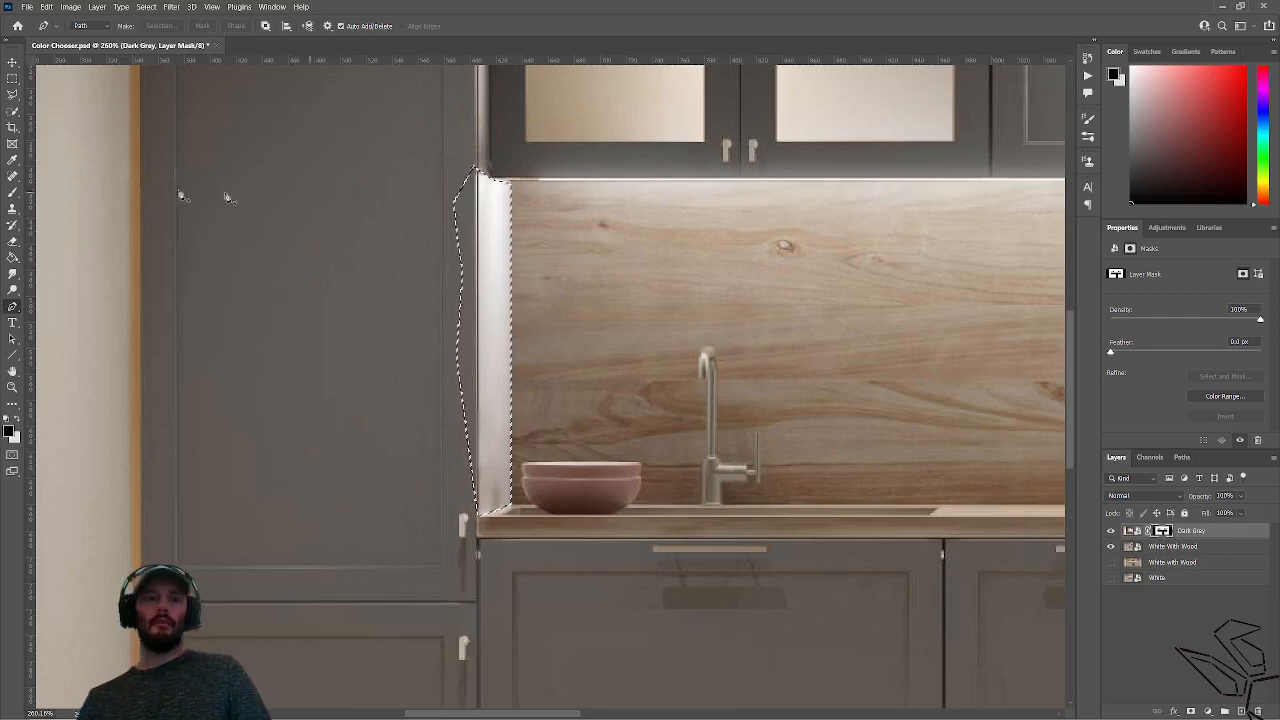
left_click(13, 192)
left_click_drag(556, 317, 200, 350)
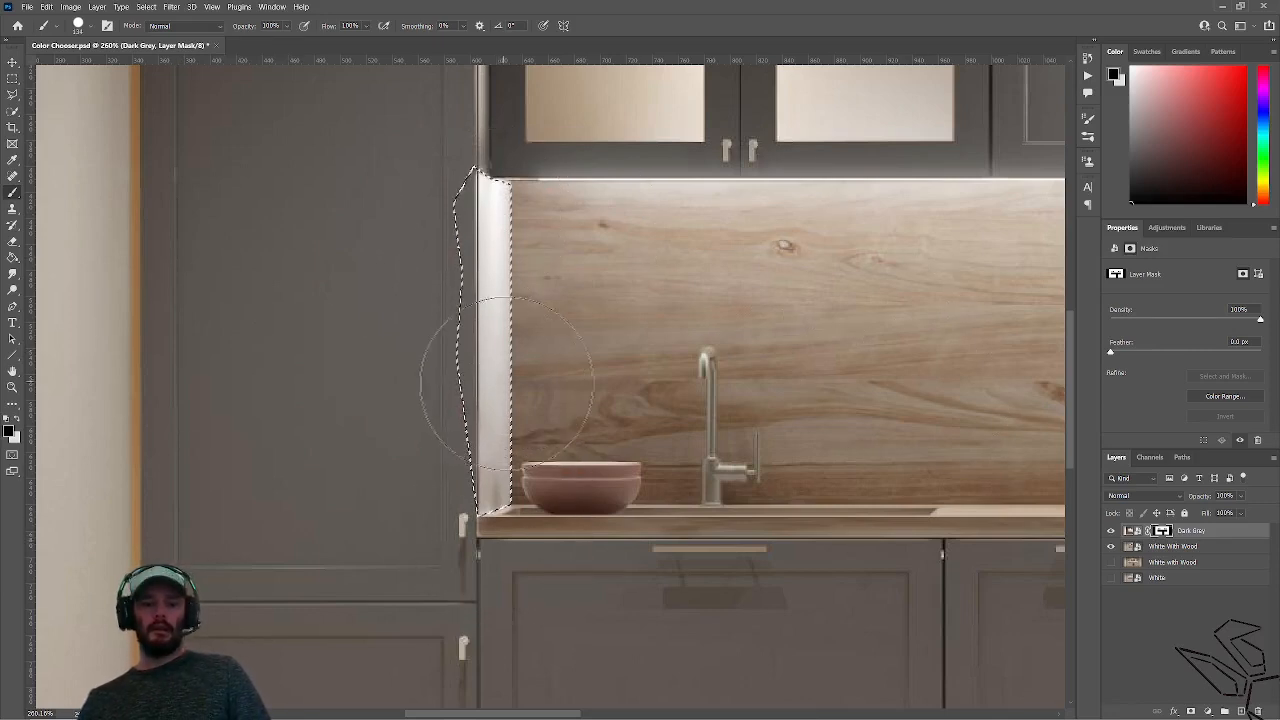
key("x")
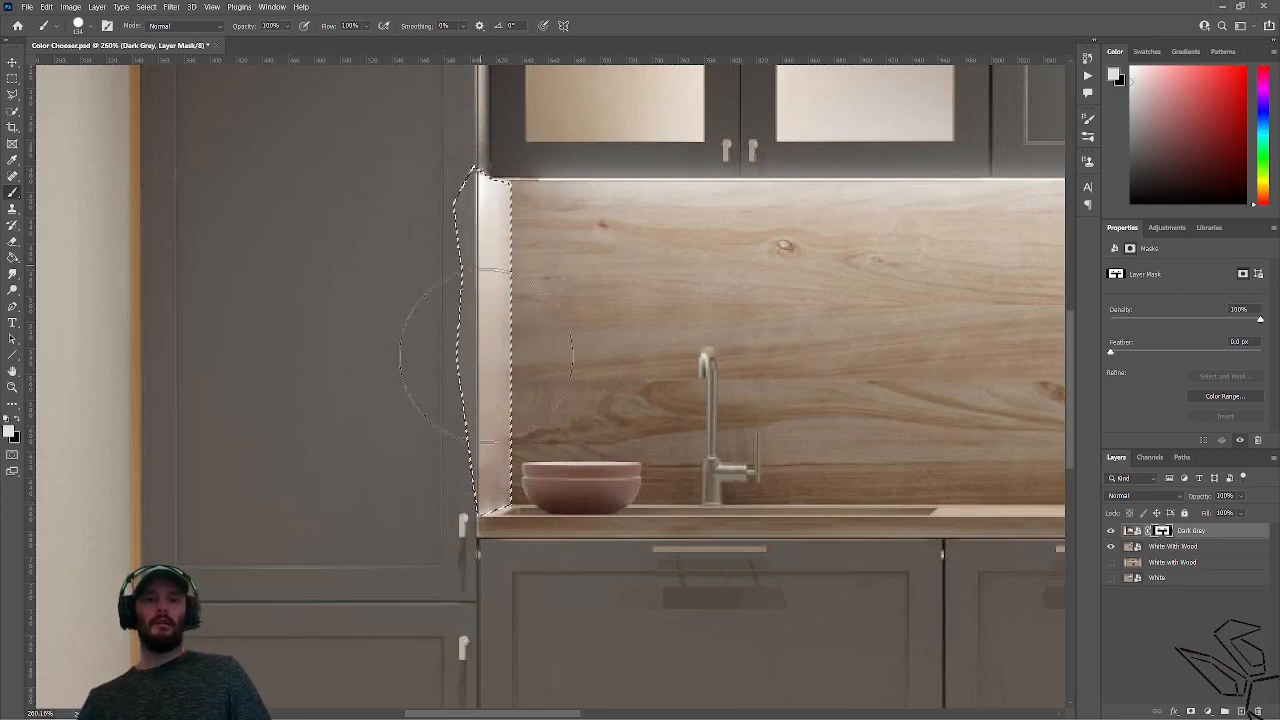
Start a Pen path on the right side panel beside the backsplash, tracing its inner edge up from the countertop and across its top.
scroll(480, 190, "down", 6)
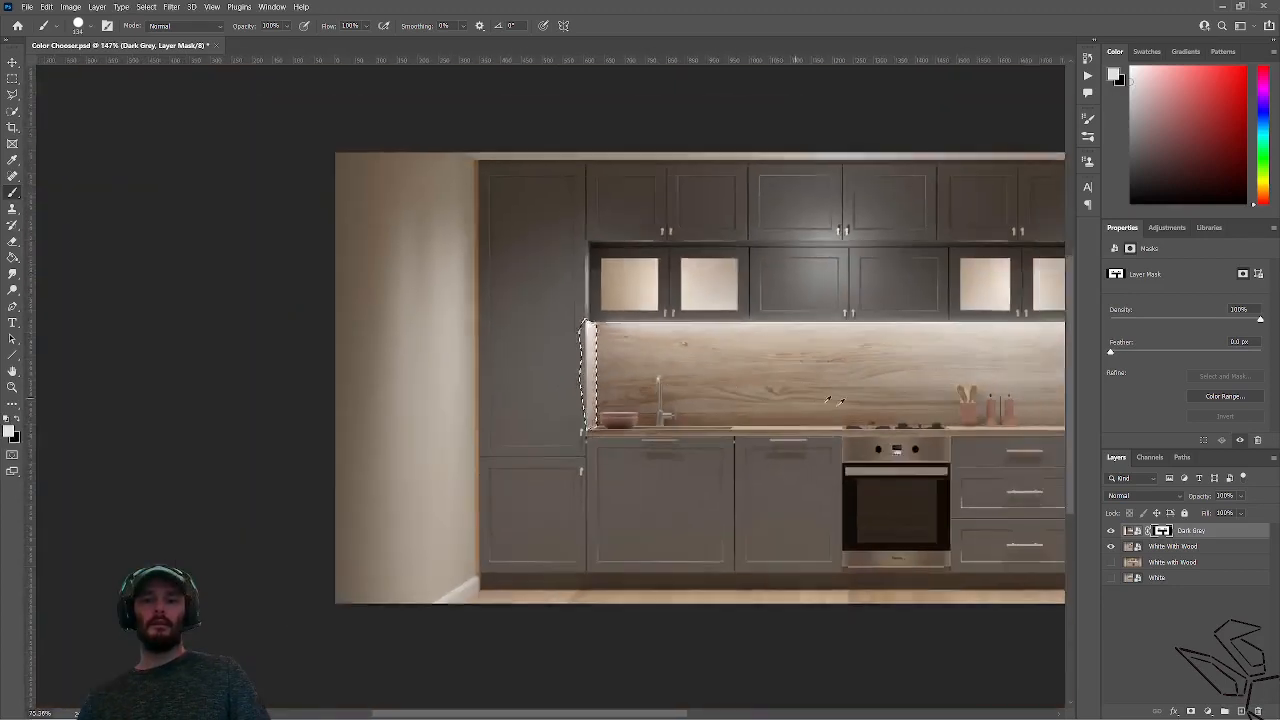
scroll(1030, 420, "up", 4)
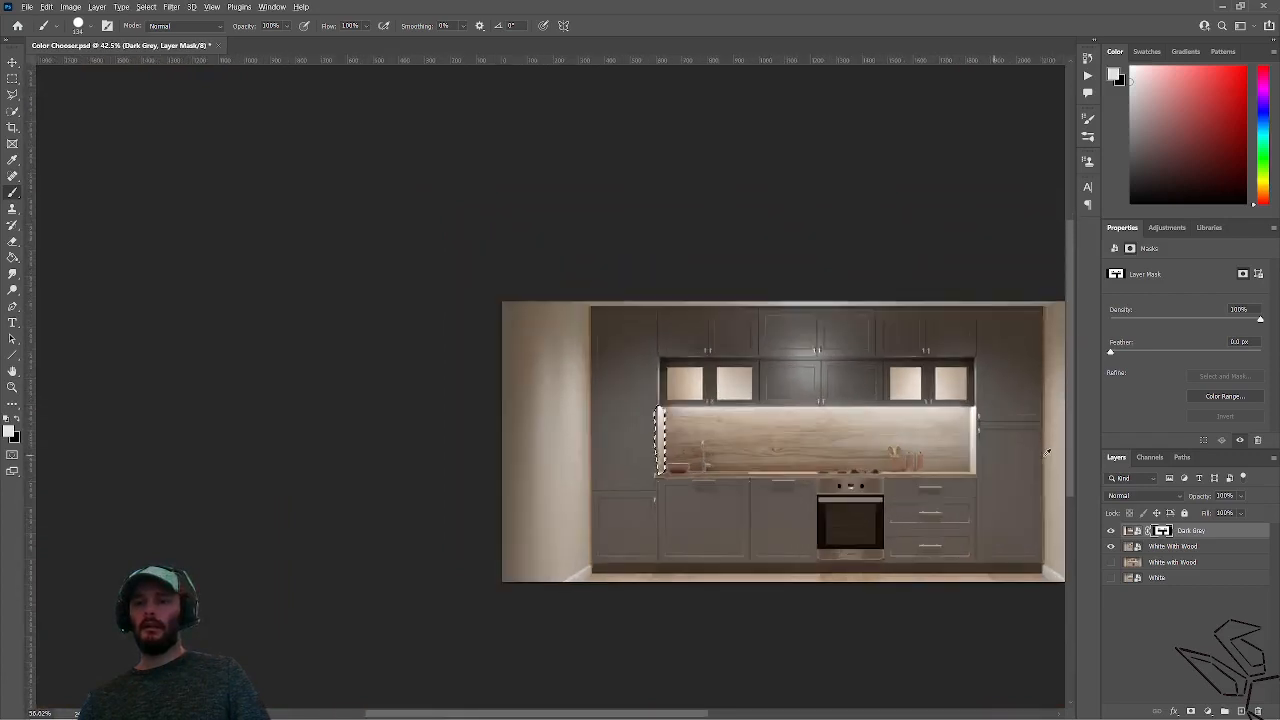
scroll(1027, 455, "up", 5)
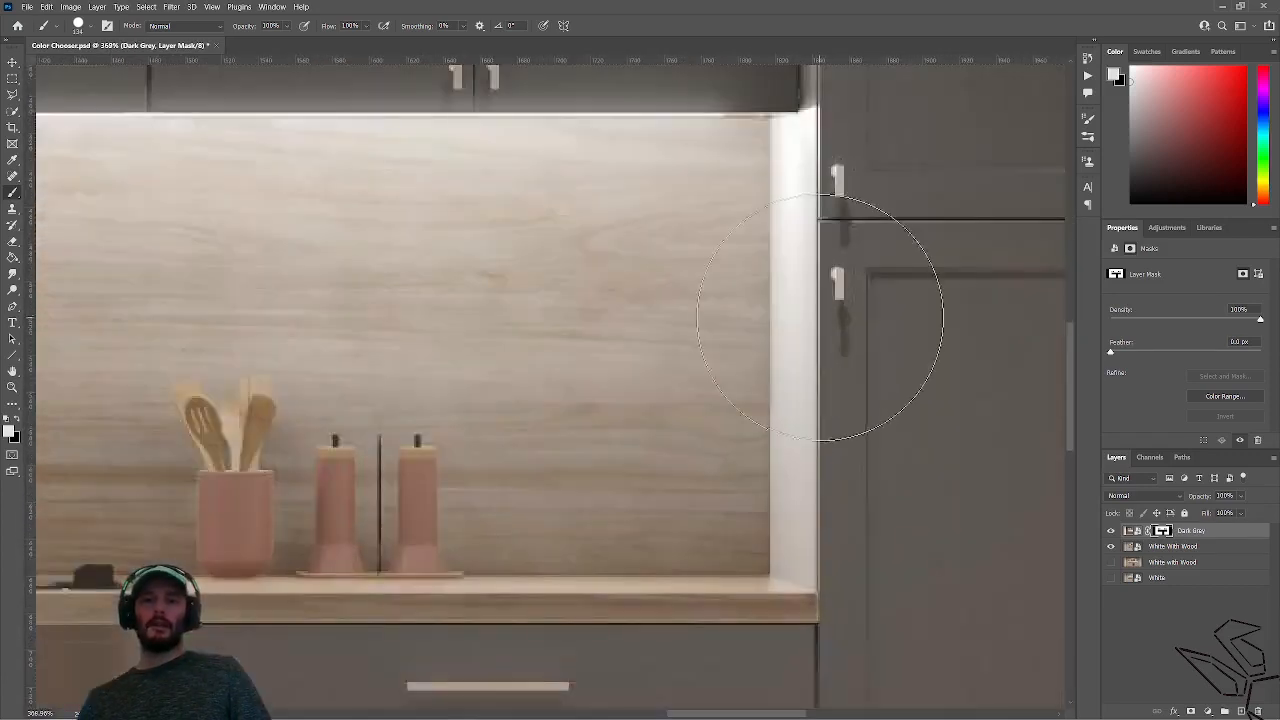
key("p")
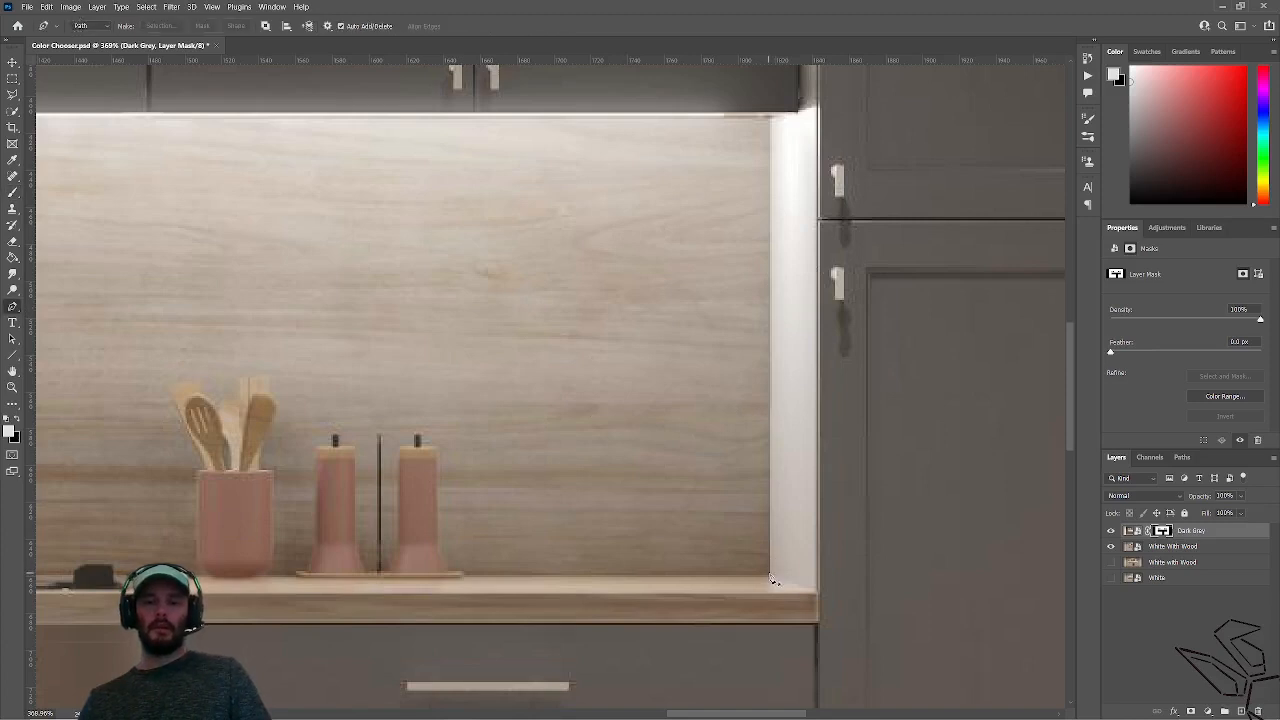
scroll(772, 580, "up", 5)
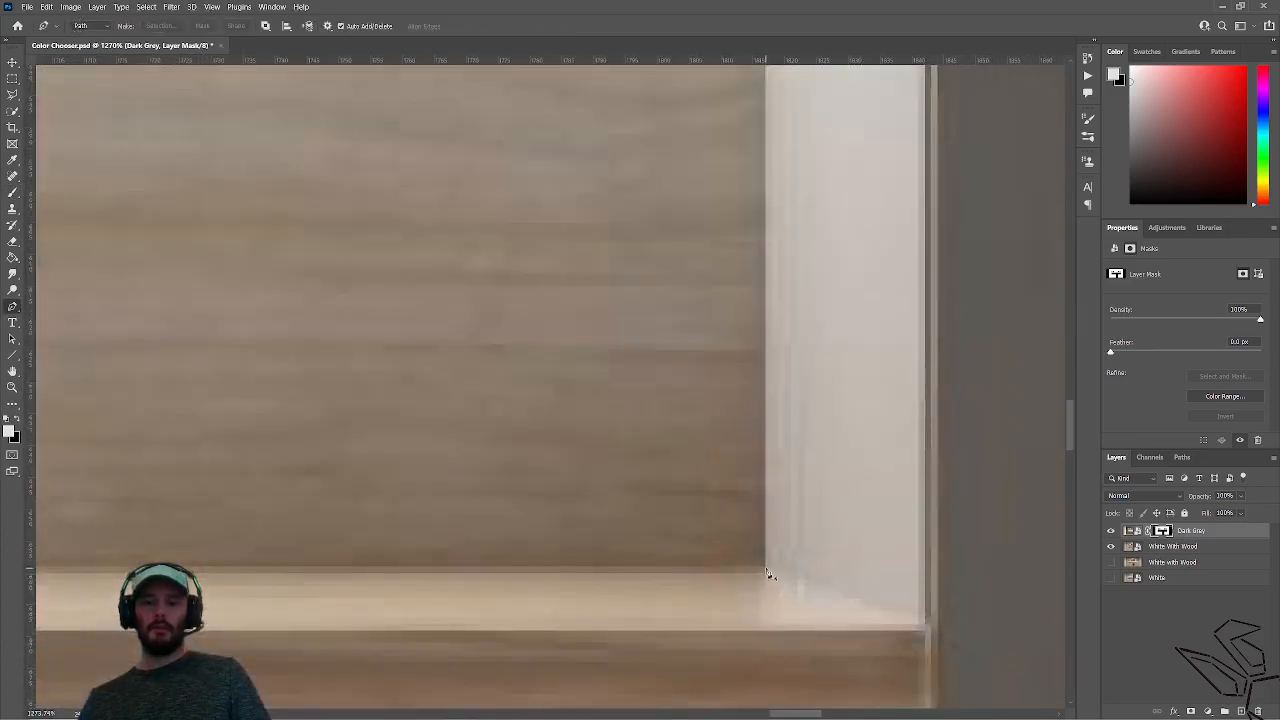
left_click(766, 568)
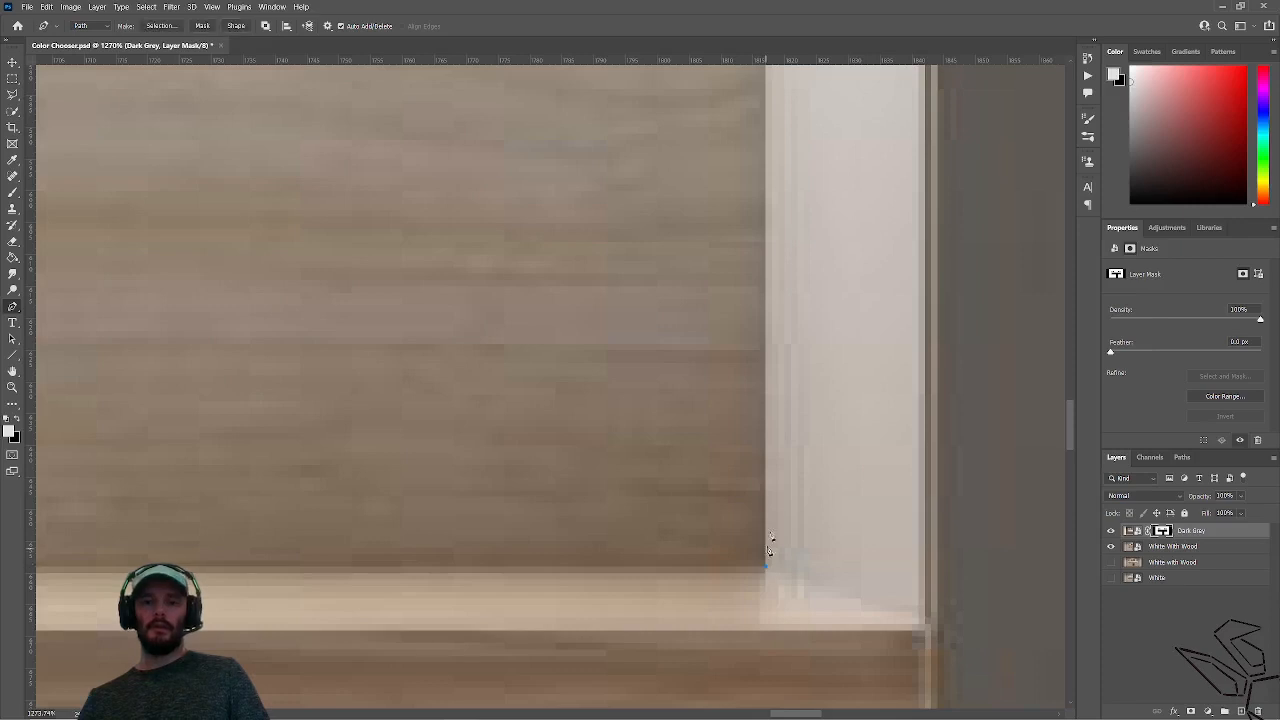
scroll(760, 152, "up", 10)
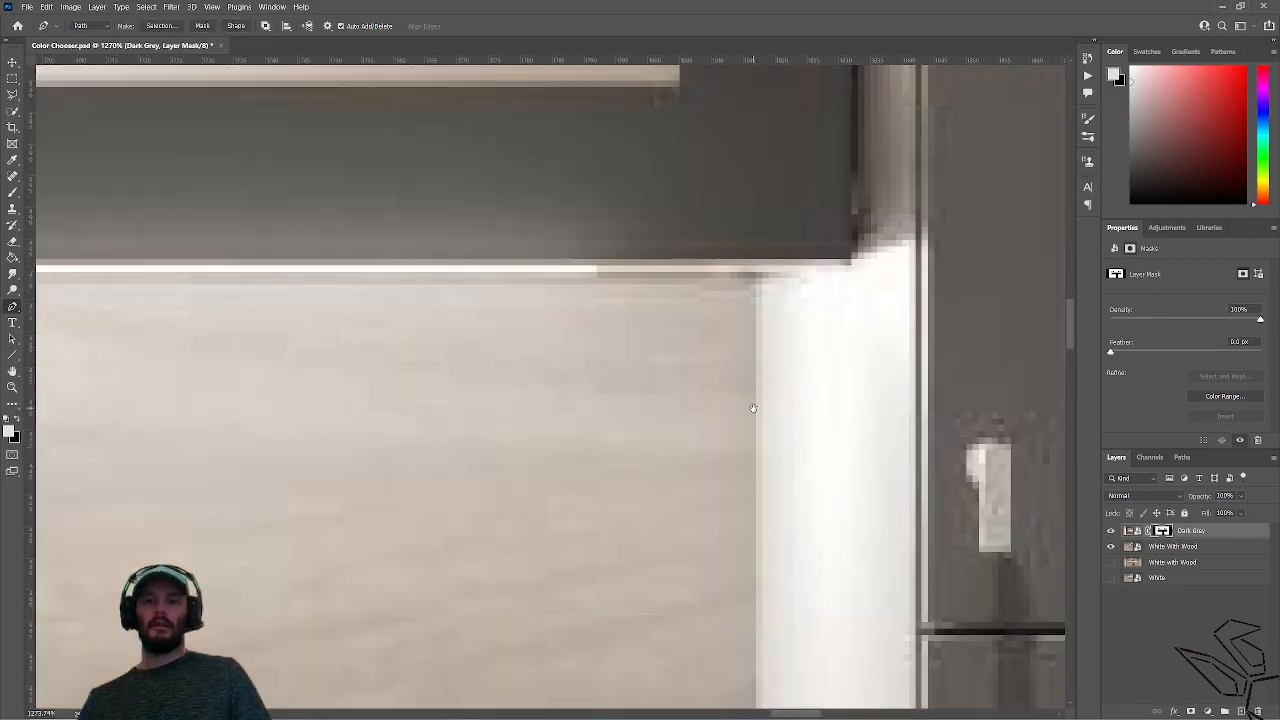
left_click(756, 297)
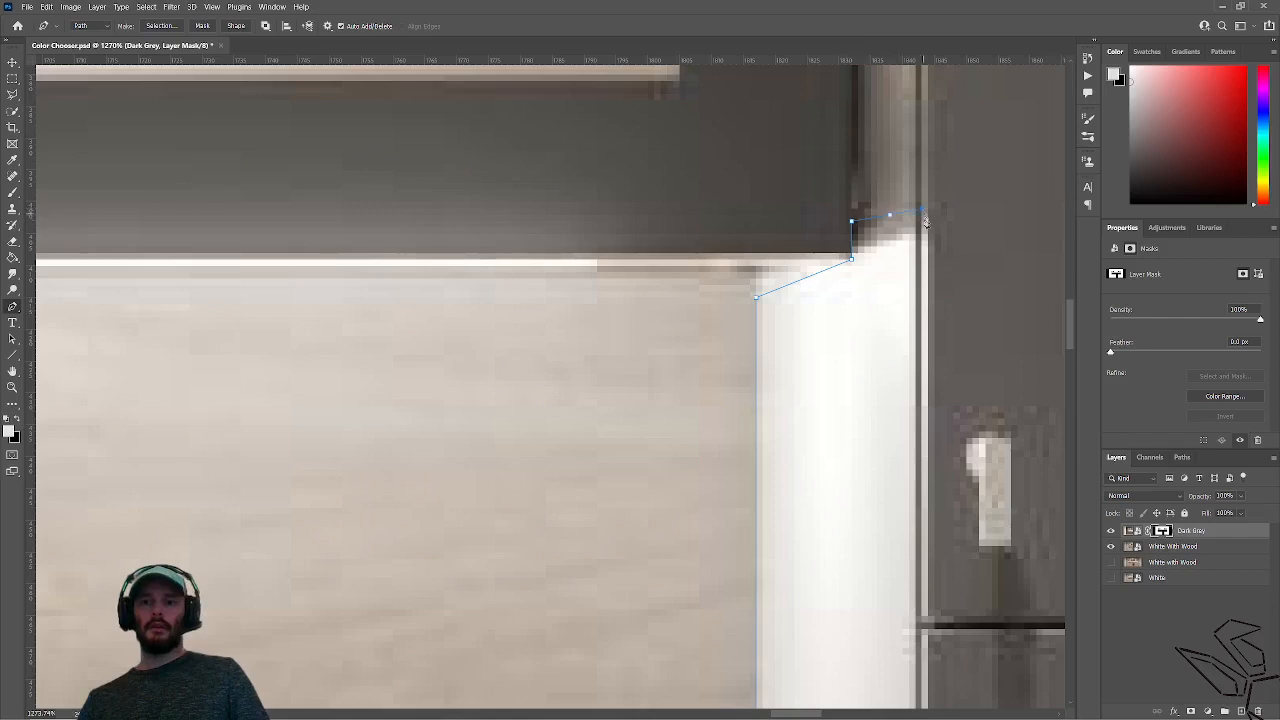
left_click(922, 210)
Run the path down over the tall right cabinet's front and close it along the panel's base at the countertop.
scroll(948, 400, "down", 3)
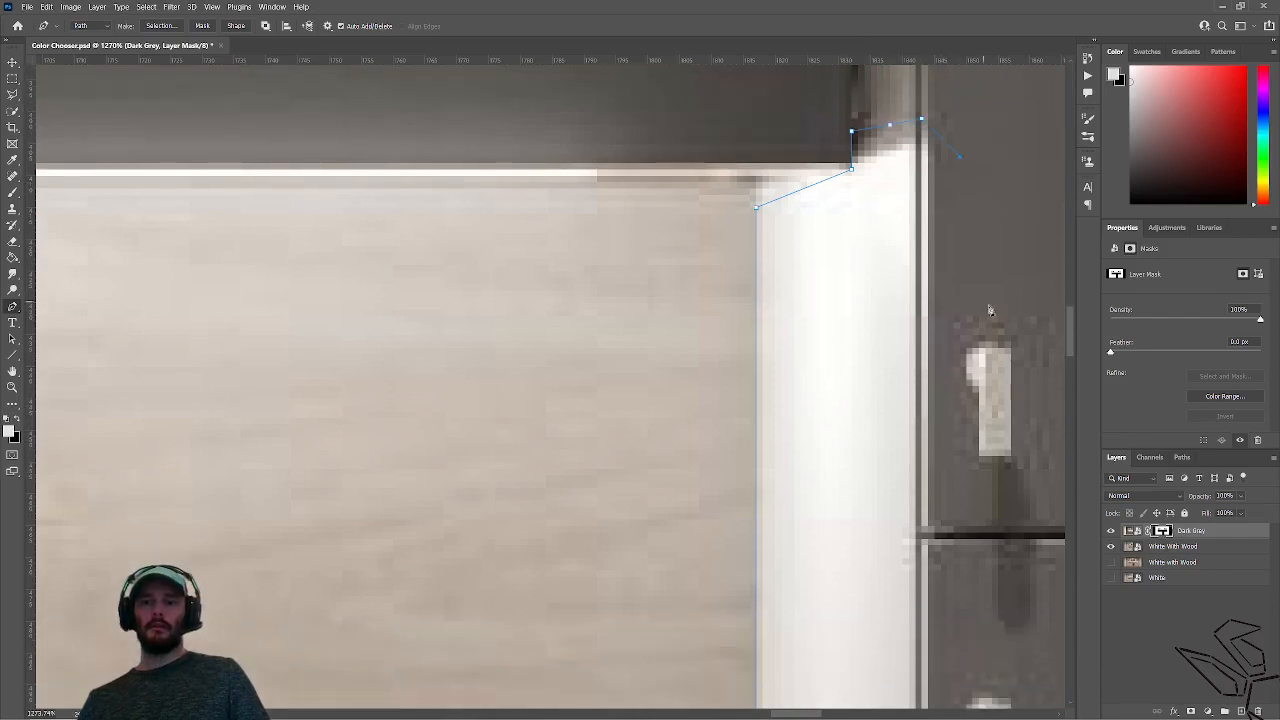
left_click(988, 309)
left_click_drag(966, 480, 865, 190)
left_click_drag(854, 489, 820, 229)
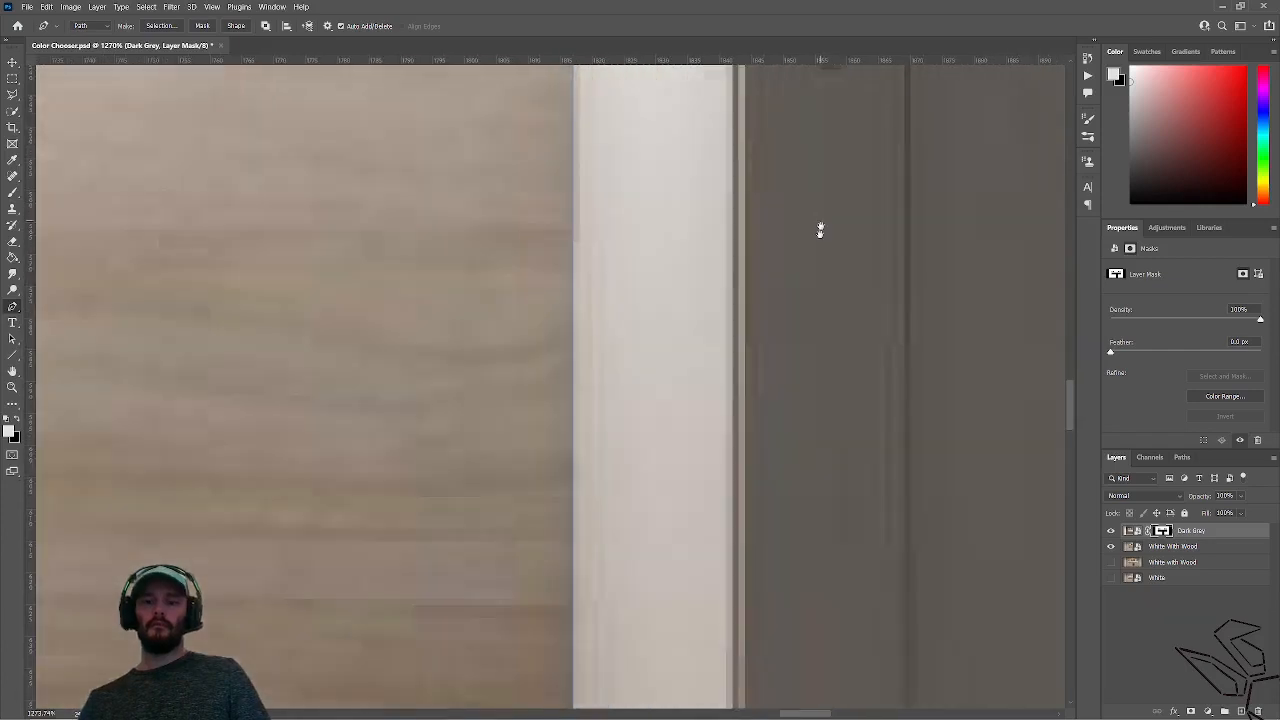
left_click_drag(826, 506, 801, 305)
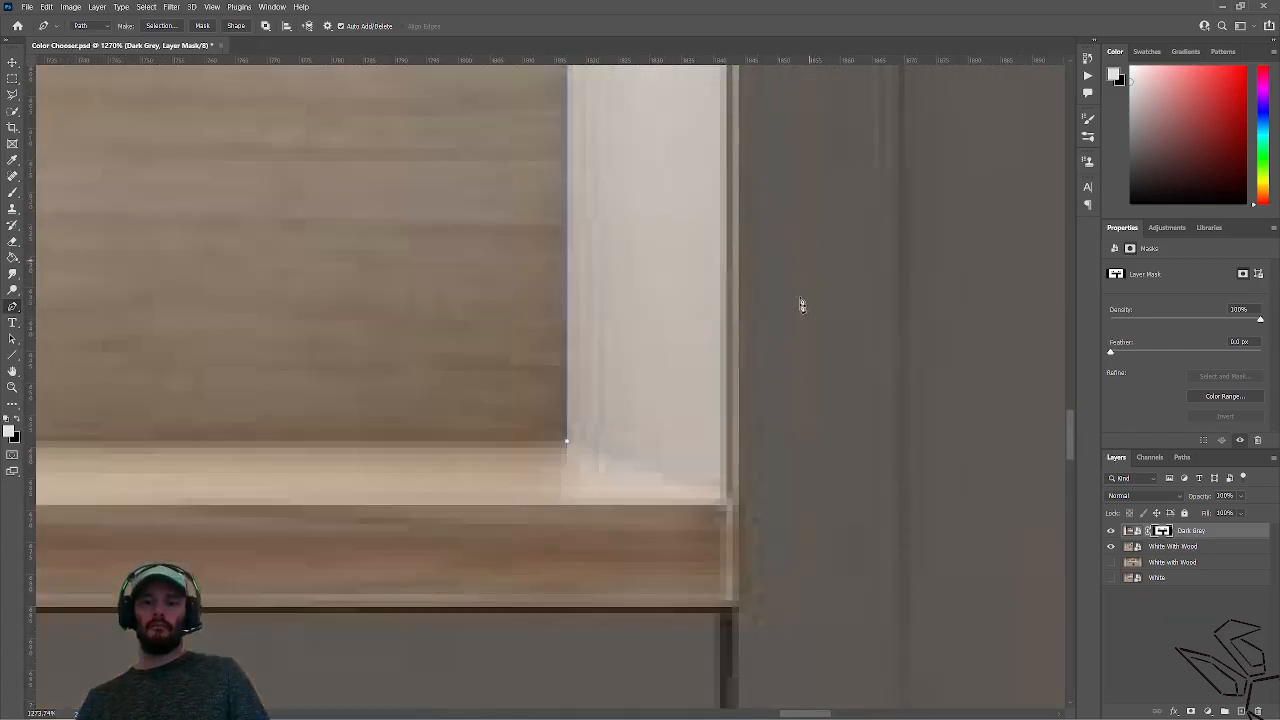
left_click(827, 490)
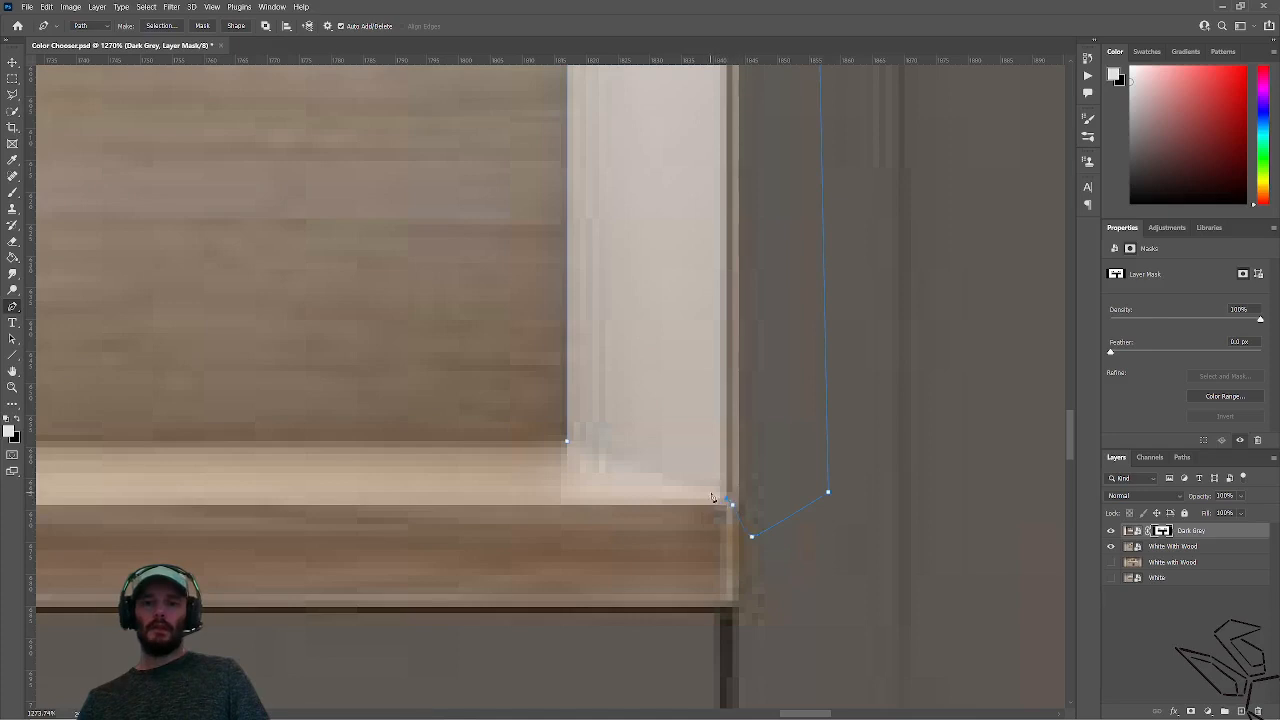
Convert the closed right side panel path into a selection.
right_click(571, 447)
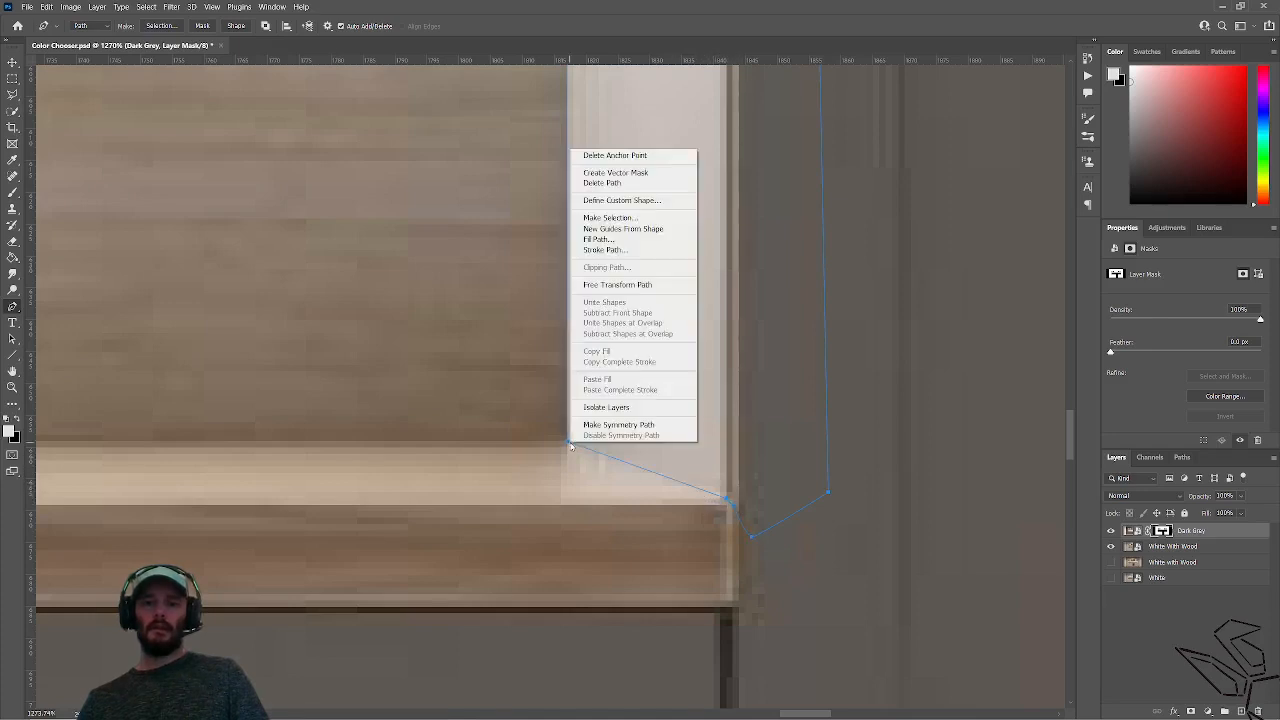
left_click(611, 241)
left_click(713, 217)
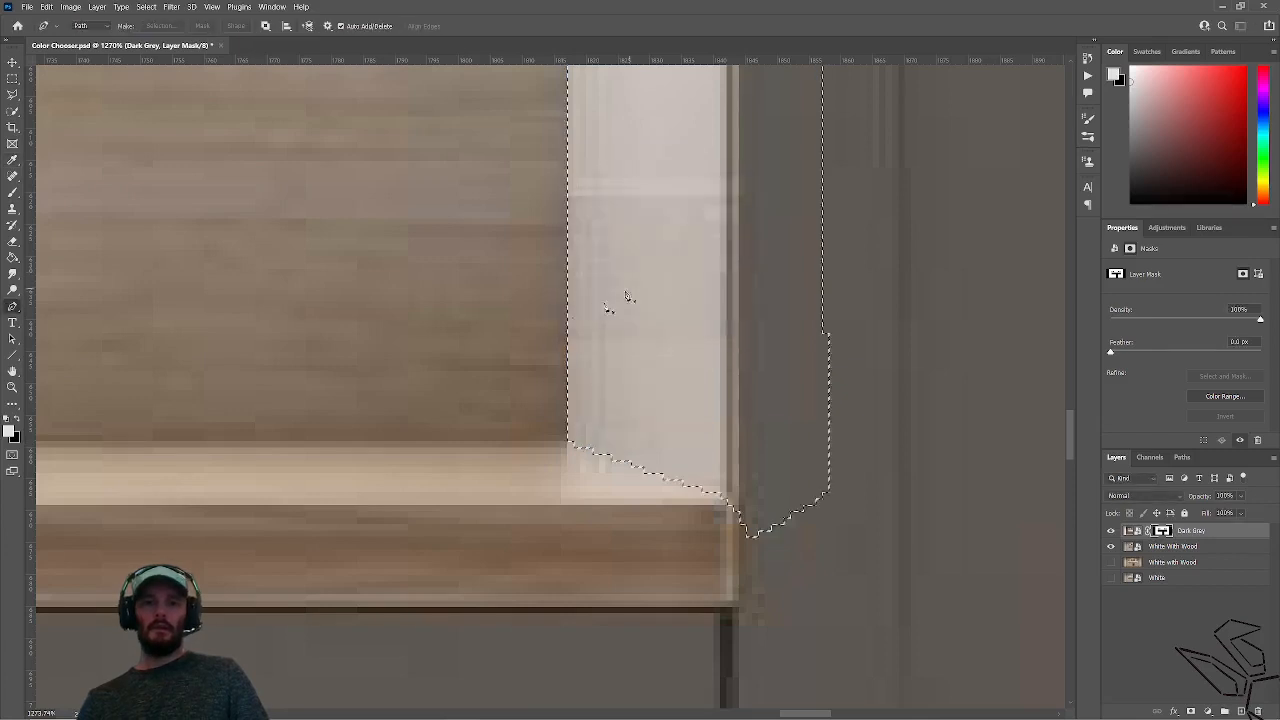
Brush the Dark Grey mask inside the right side panel selection, and hide all layers below Dark Grey to check the cutout.
scroll(620, 294, "down", 10)
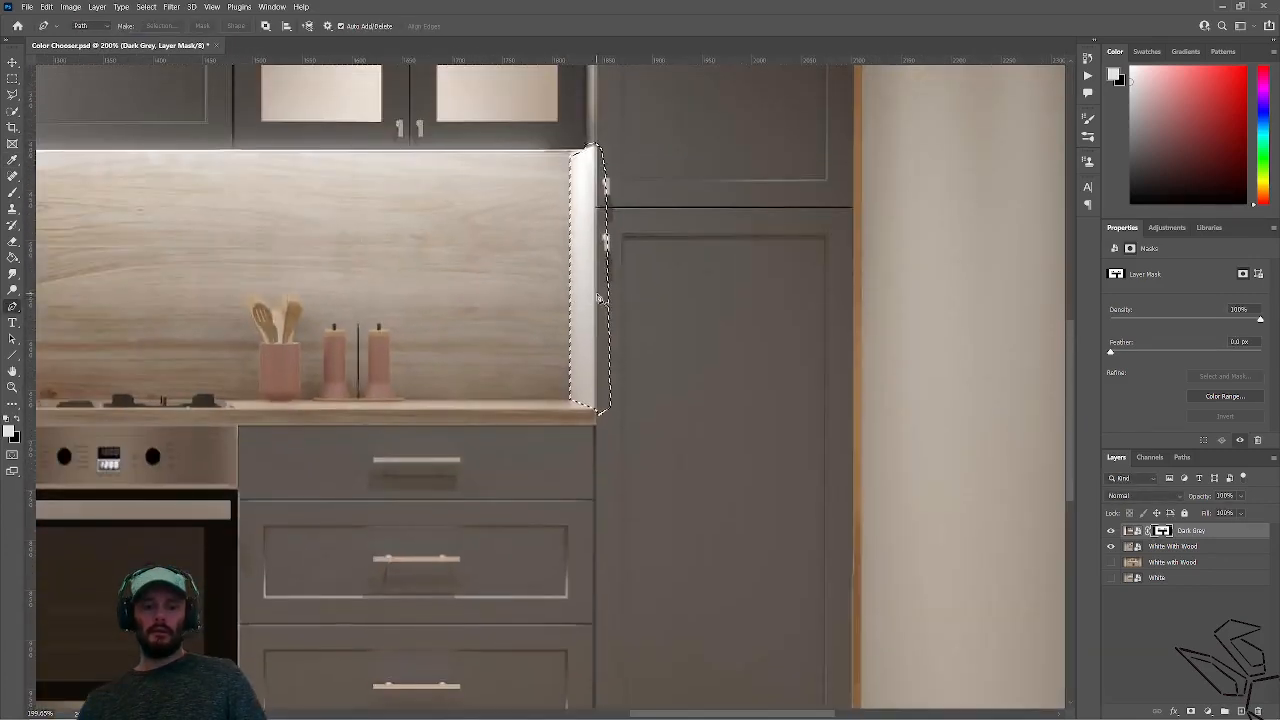
key("b")
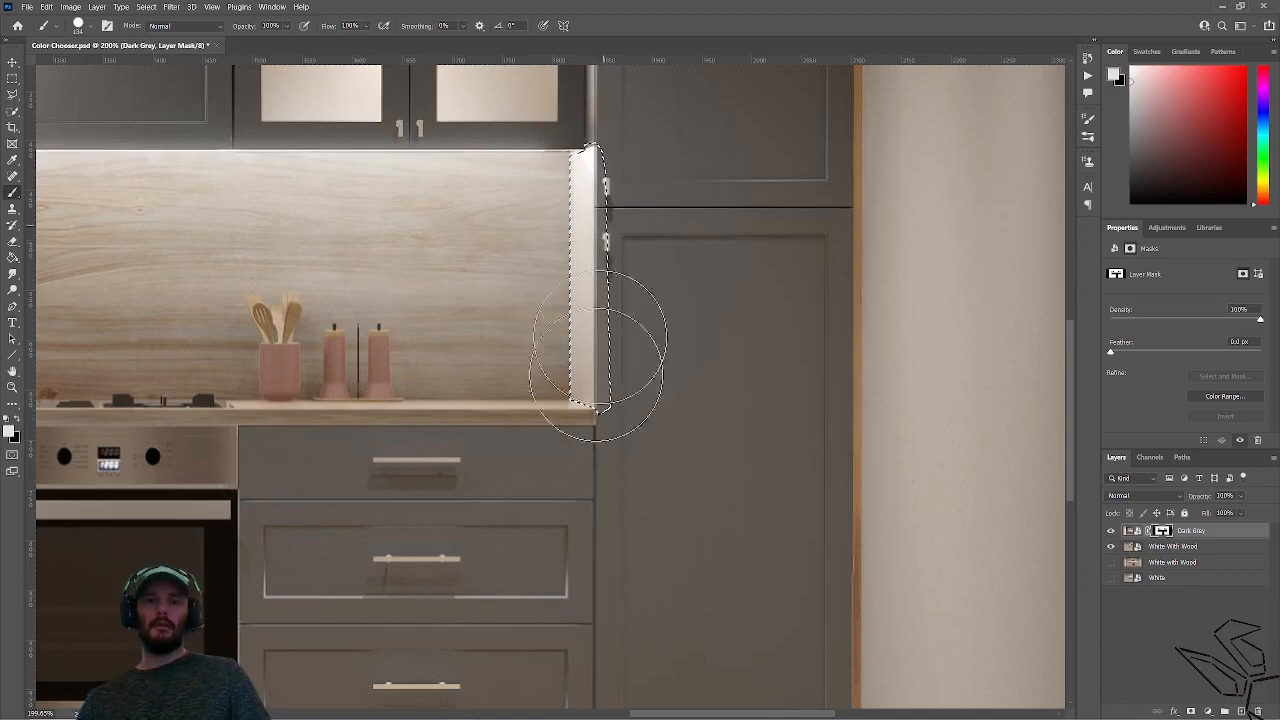
scroll(614, 371, "down", 4)
left_click(1110, 546)
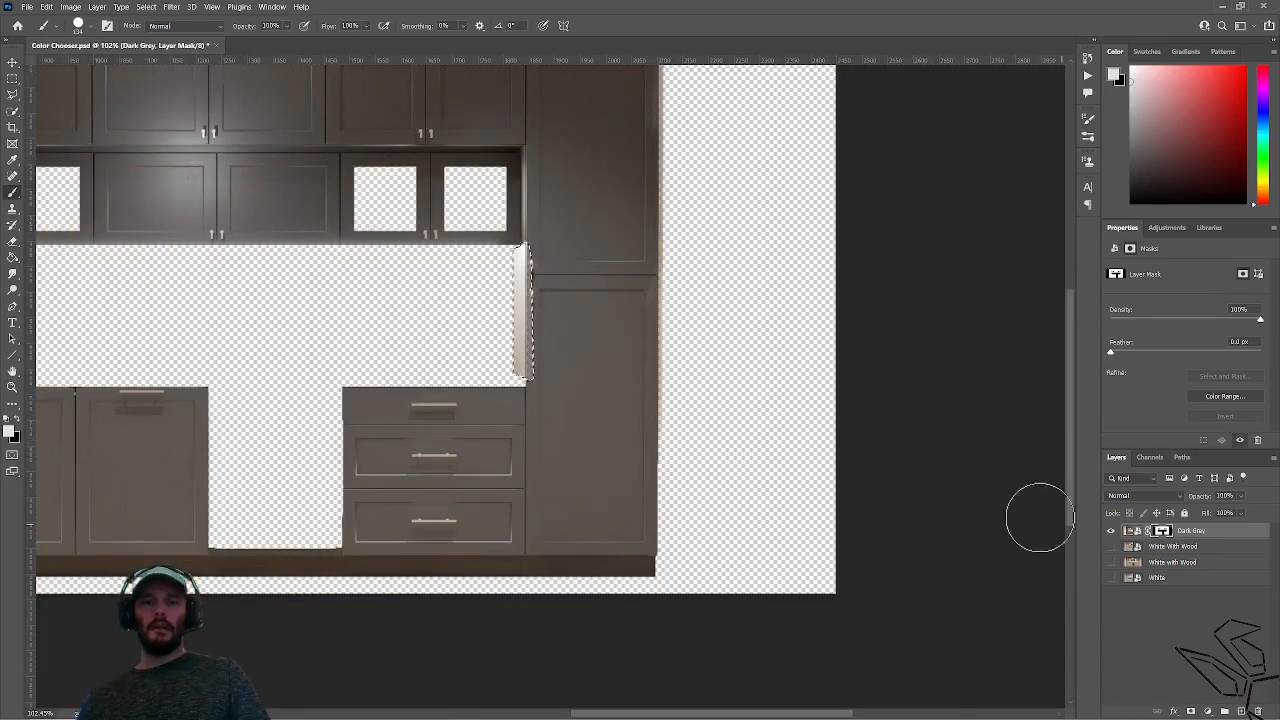
scroll(423, 366, "down", 3)
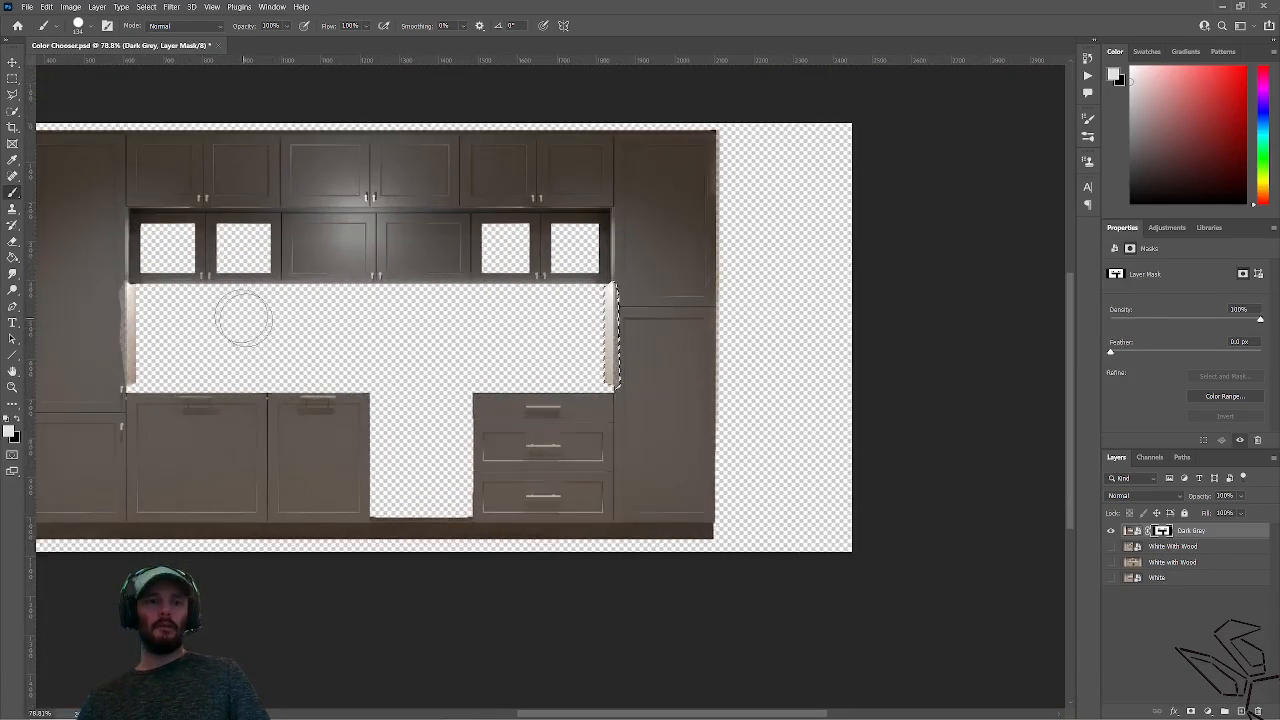
scroll(490, 320, "up", 2)
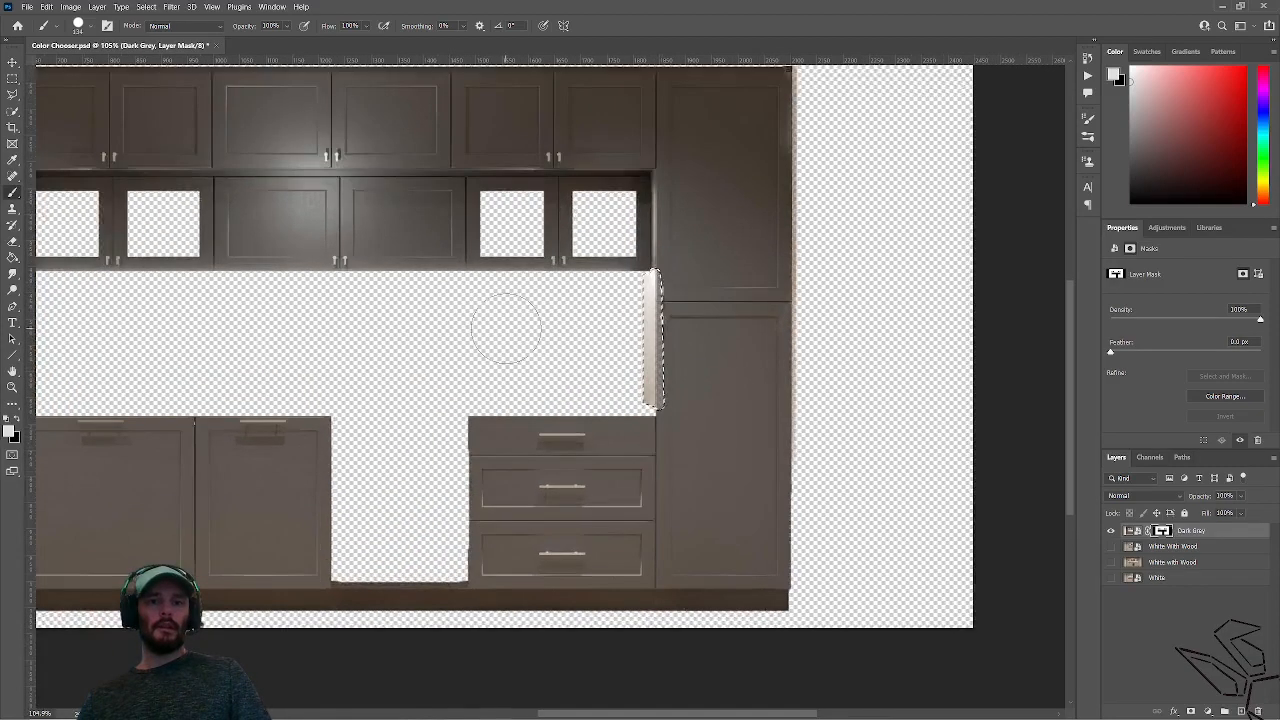
scroll(506, 351, "up", 2)
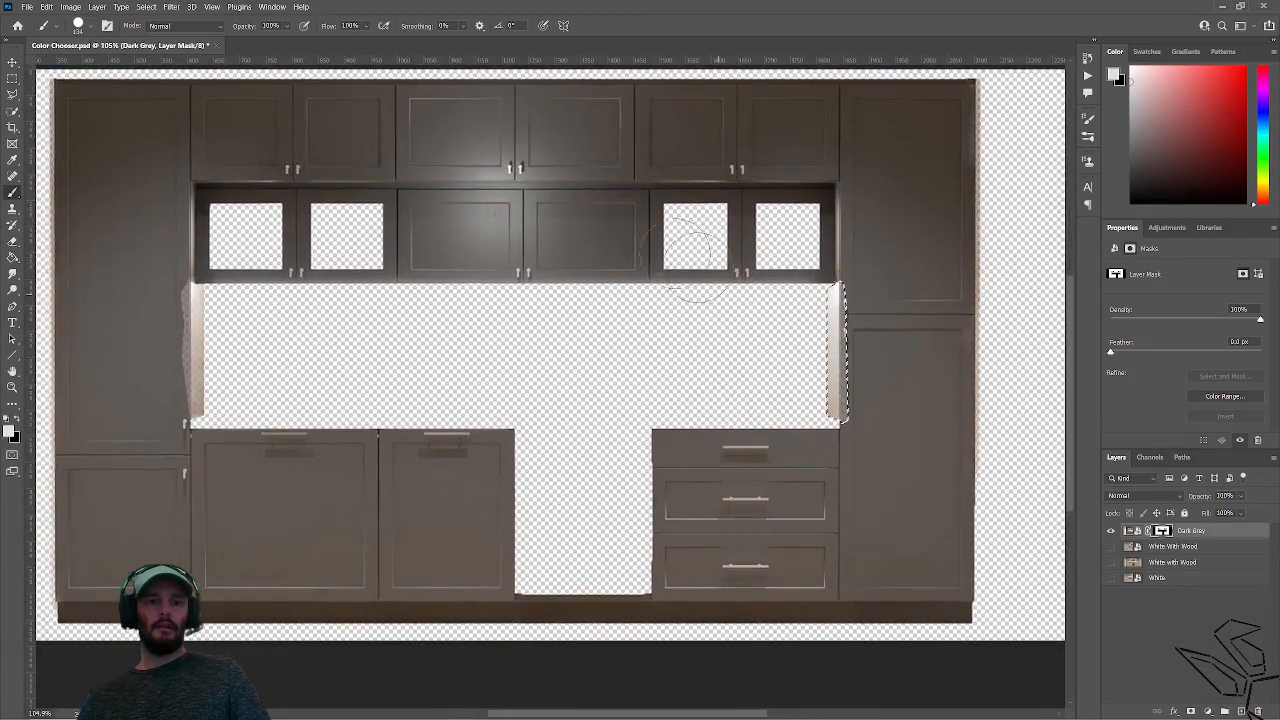
Set the foreground color to pure white and brush over the selected right side panel again on the Dark Grey mask.
left_click(1132, 71)
left_click_drag(1132, 71, 1130, 67)
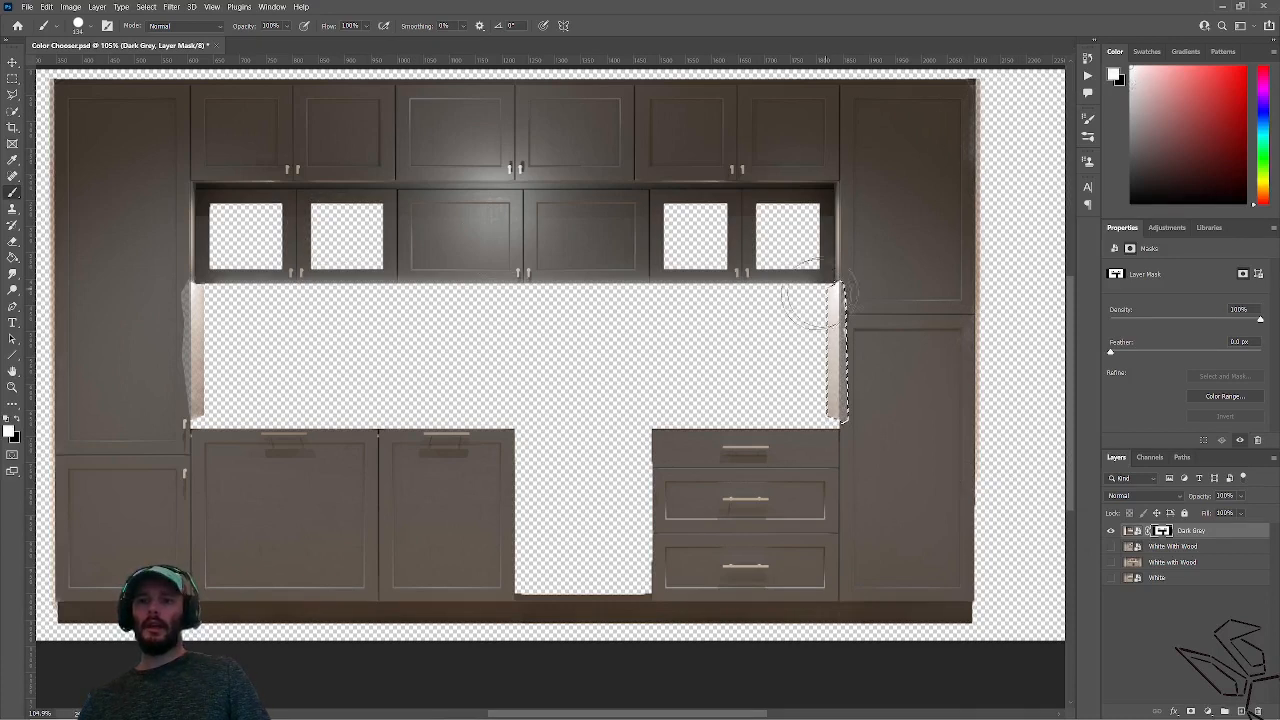
mouse_move(832, 286)
left_mouse_down()
mouse_move(826, 260)
mouse_move(840, 420)
left_mouse_up()
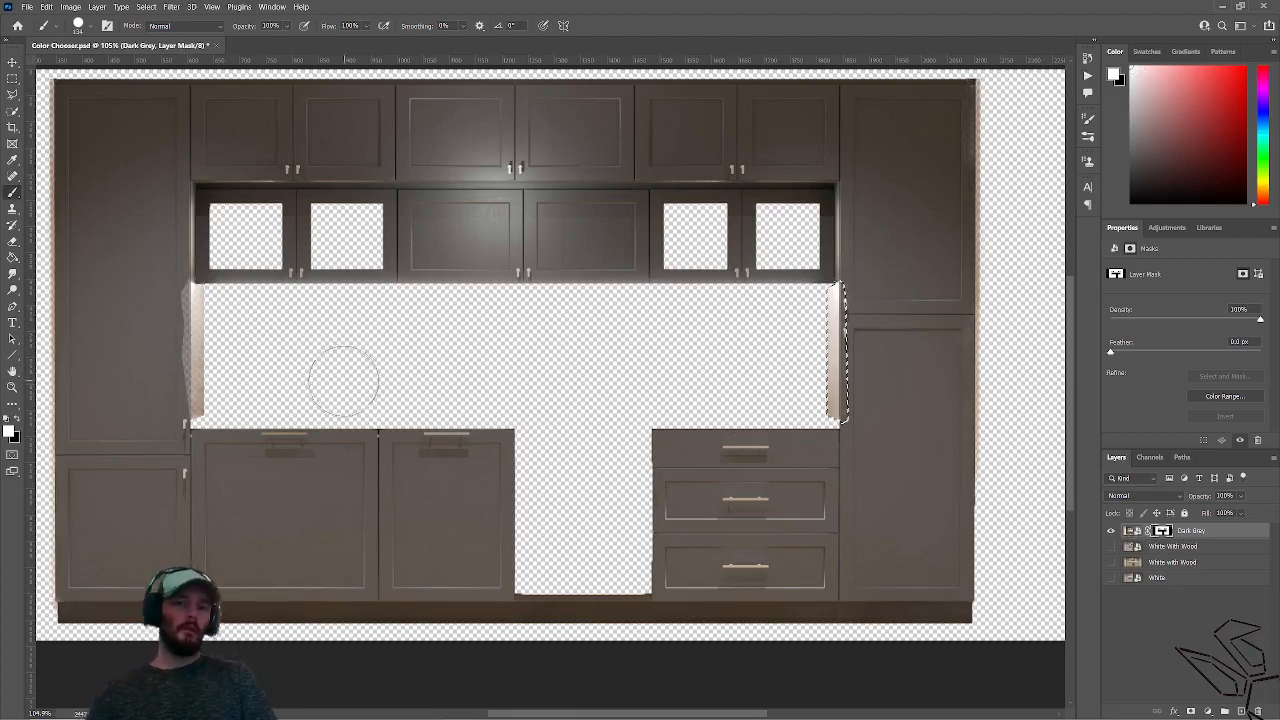
Clear the selection and paint the mask white with a 37 px brush down the semi-transparent strip beside the left side panel.
scroll(171, 366, "up", 5)
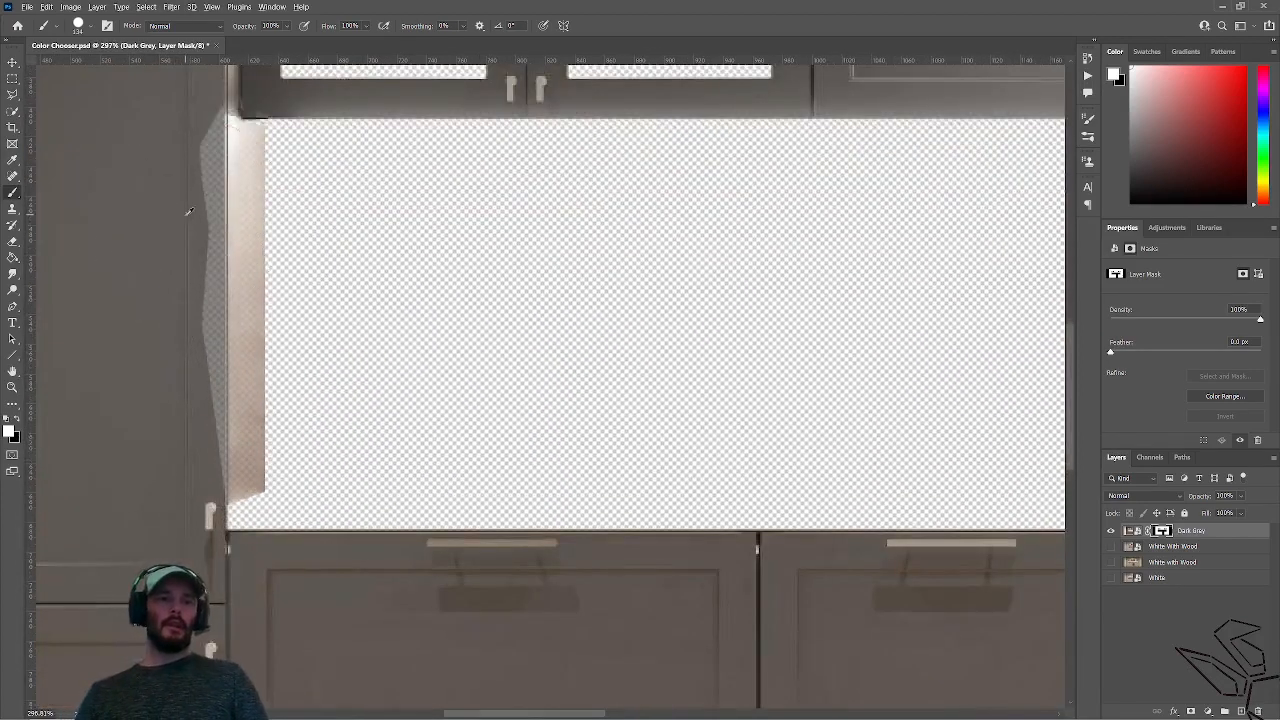
left_click_drag(186, 212, 94, 204)
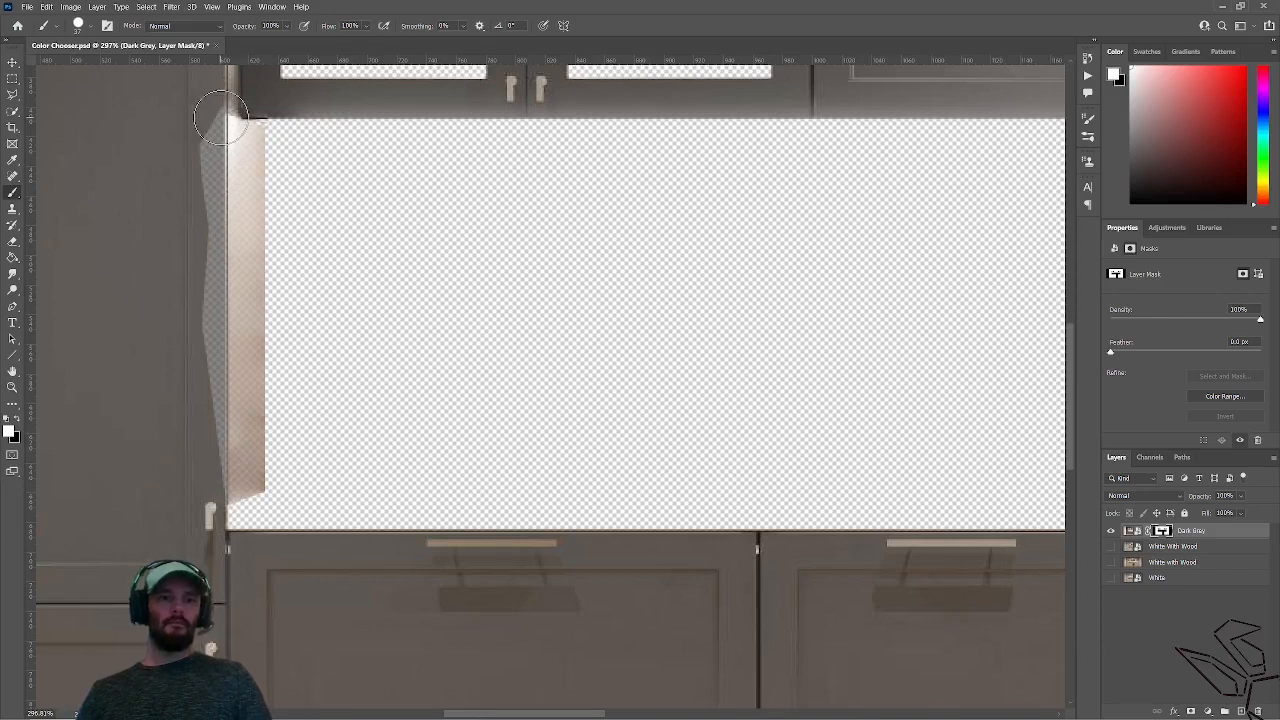
left_click_drag(221, 117, 224, 121)
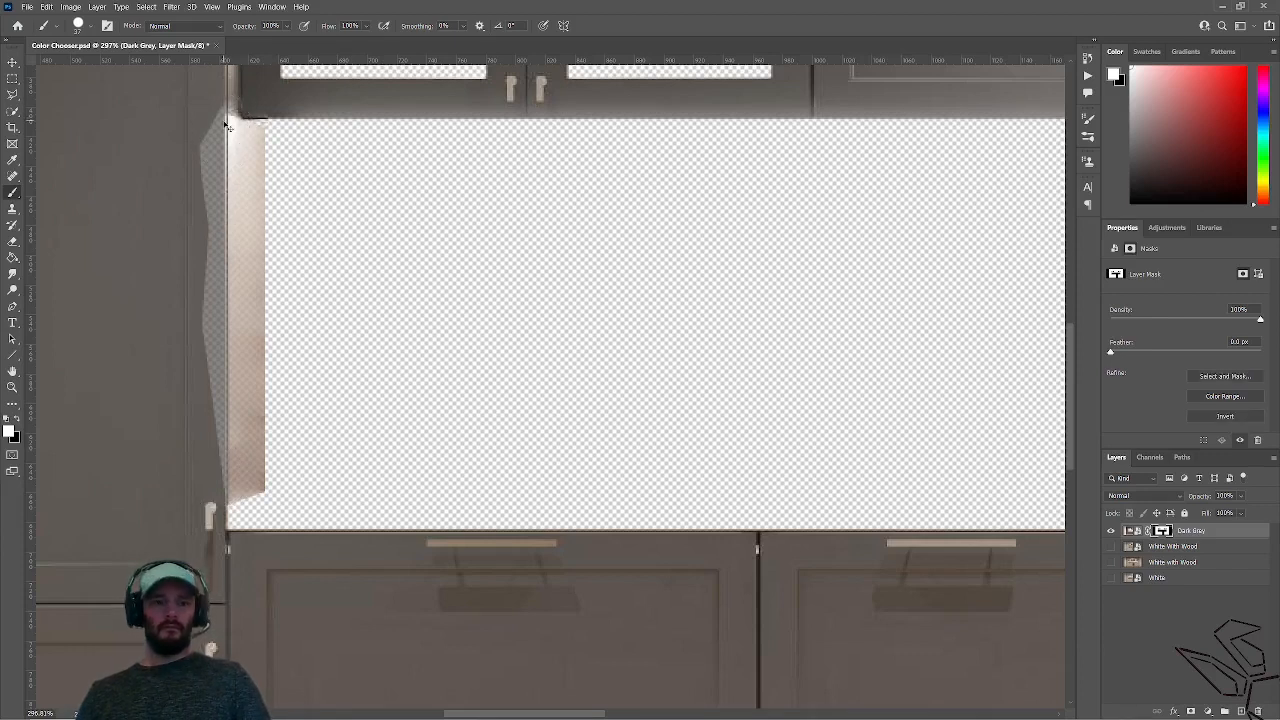
left_click(208, 472, "shift")
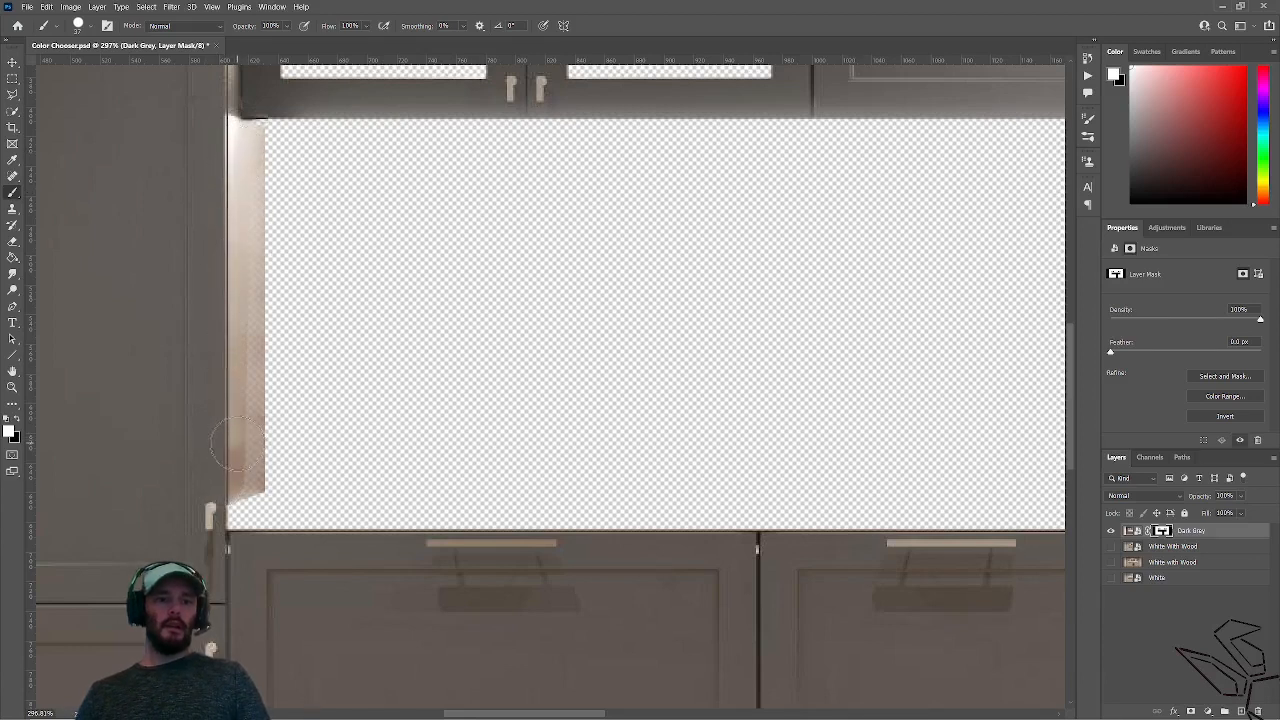
Reduce the brush to about 19 px and smaller, and paint the lower end of the left side panel solid on the mask.
scroll(237, 452, "up", 5)
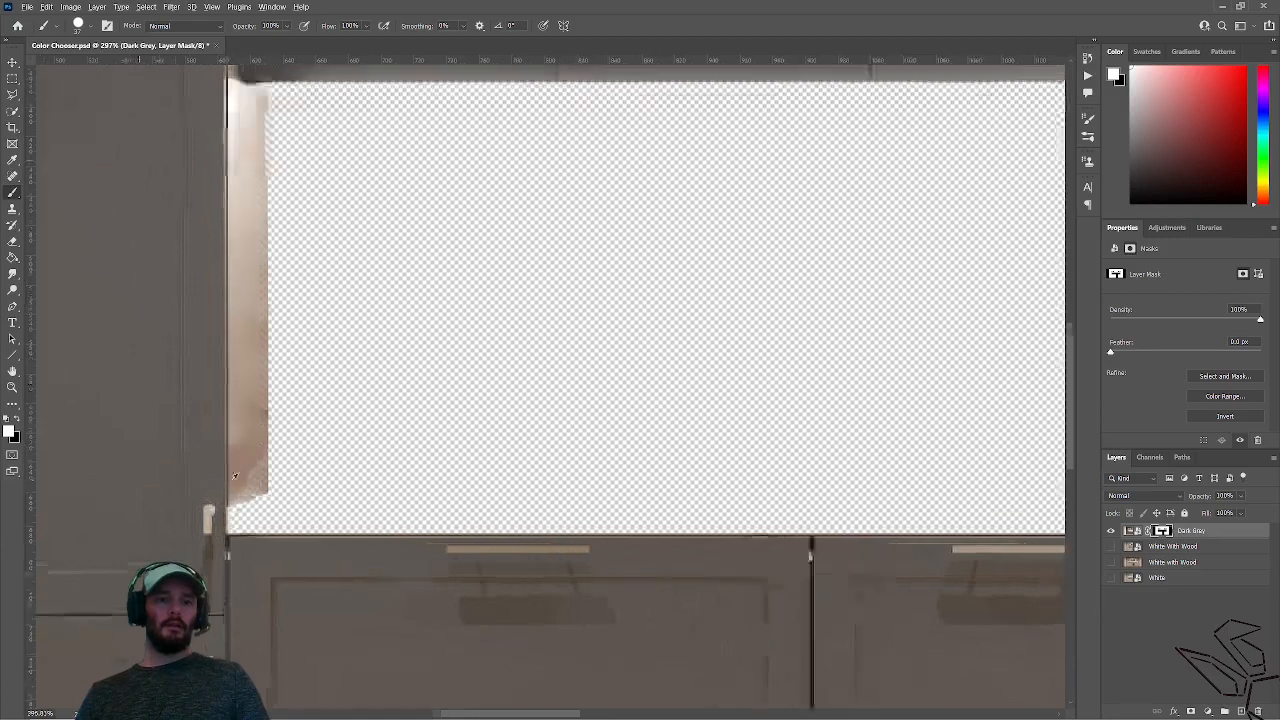
right_click(268, 454, "alt")
left_click_drag(268, 454, 219, 460)
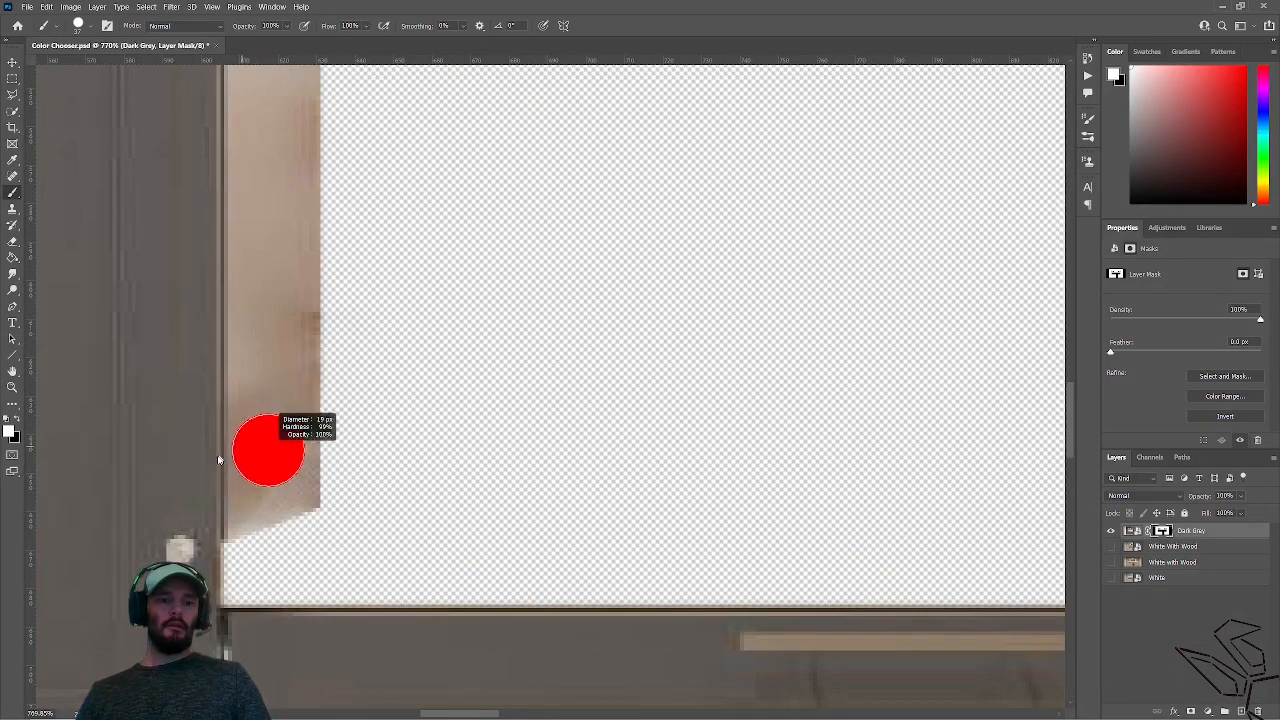
left_click(285, 419)
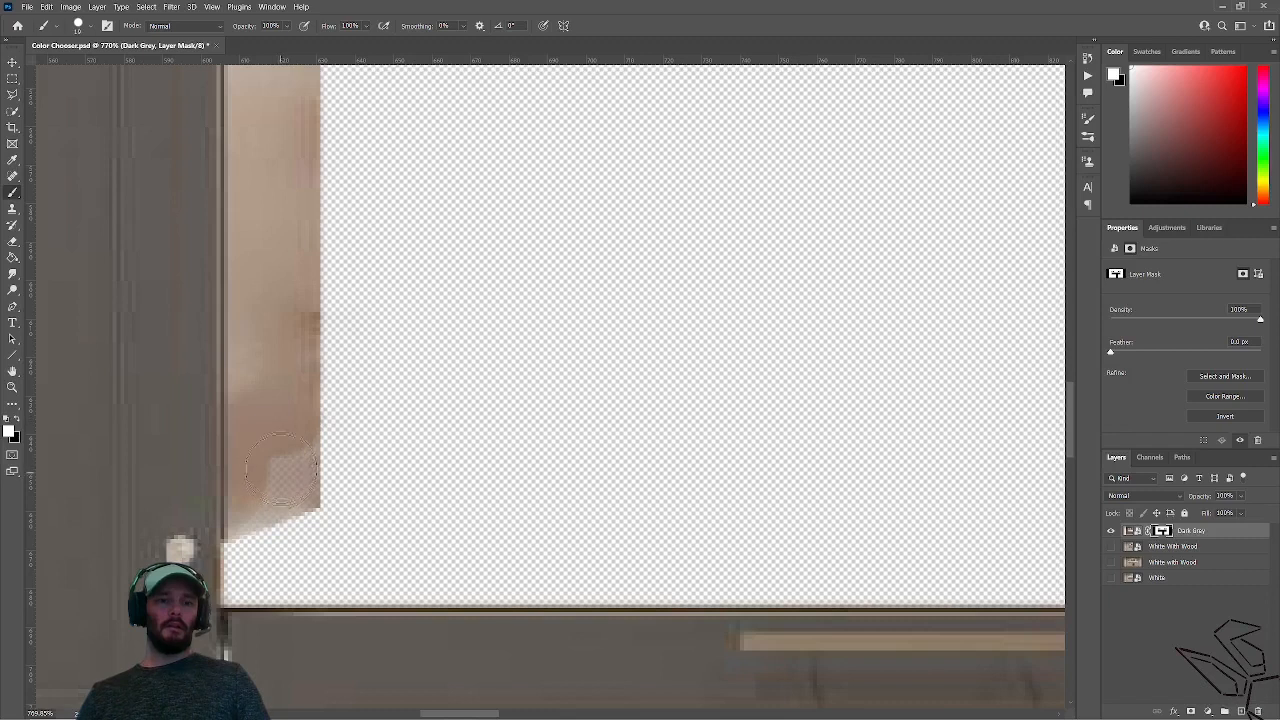
left_click(283, 448)
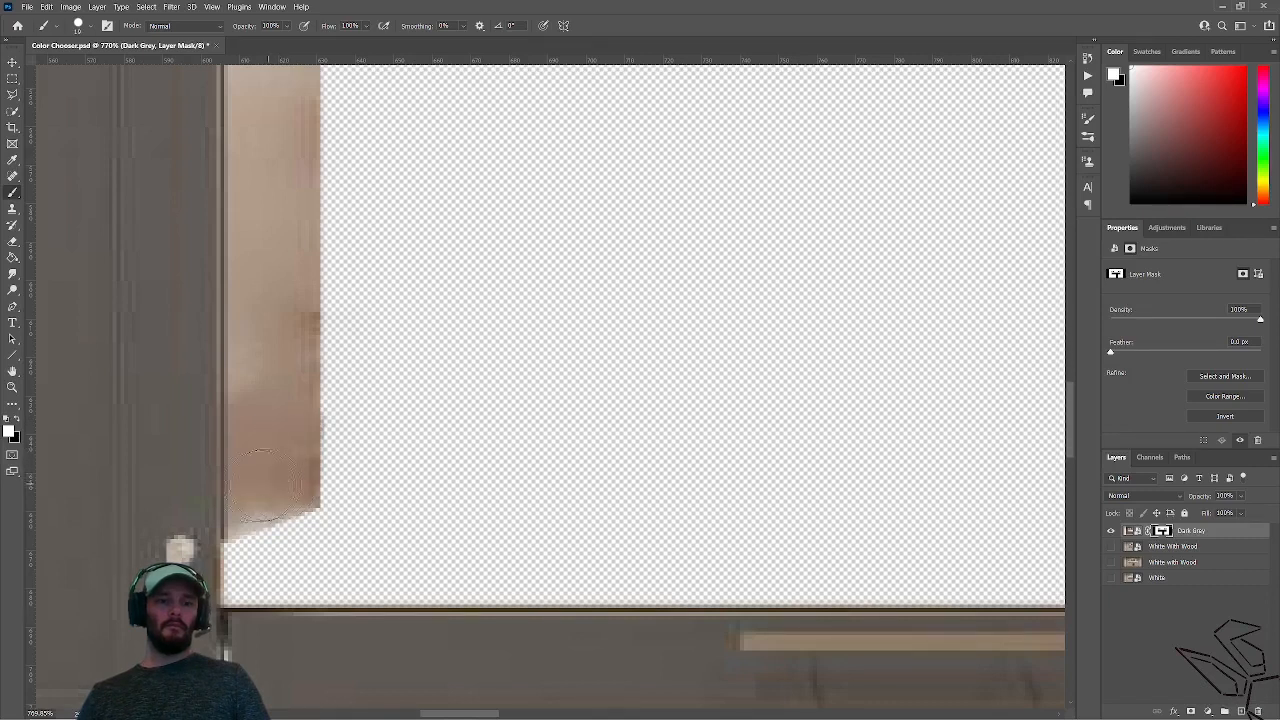
left_click_drag(306, 475, 274, 490, "alt")
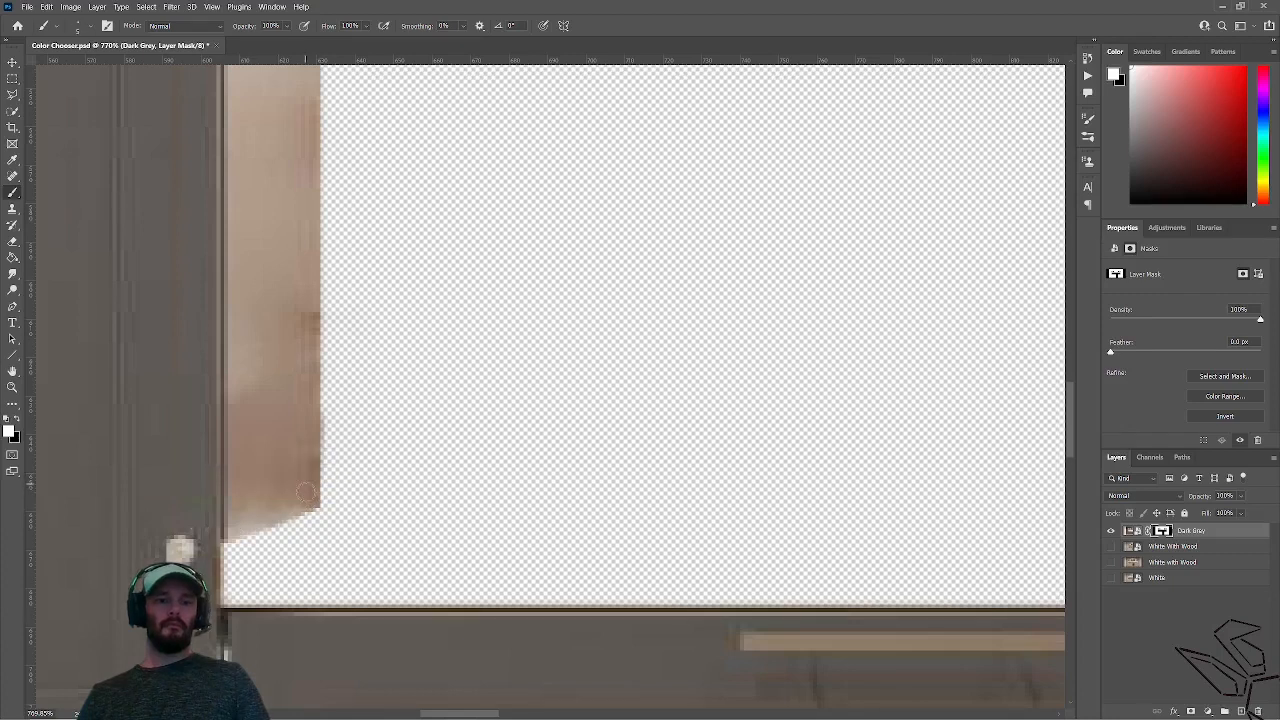
Show all the layers below Dark Grey and add a blank layer mask to the White With Wood layer.
scroll(304, 450, "down", 10)
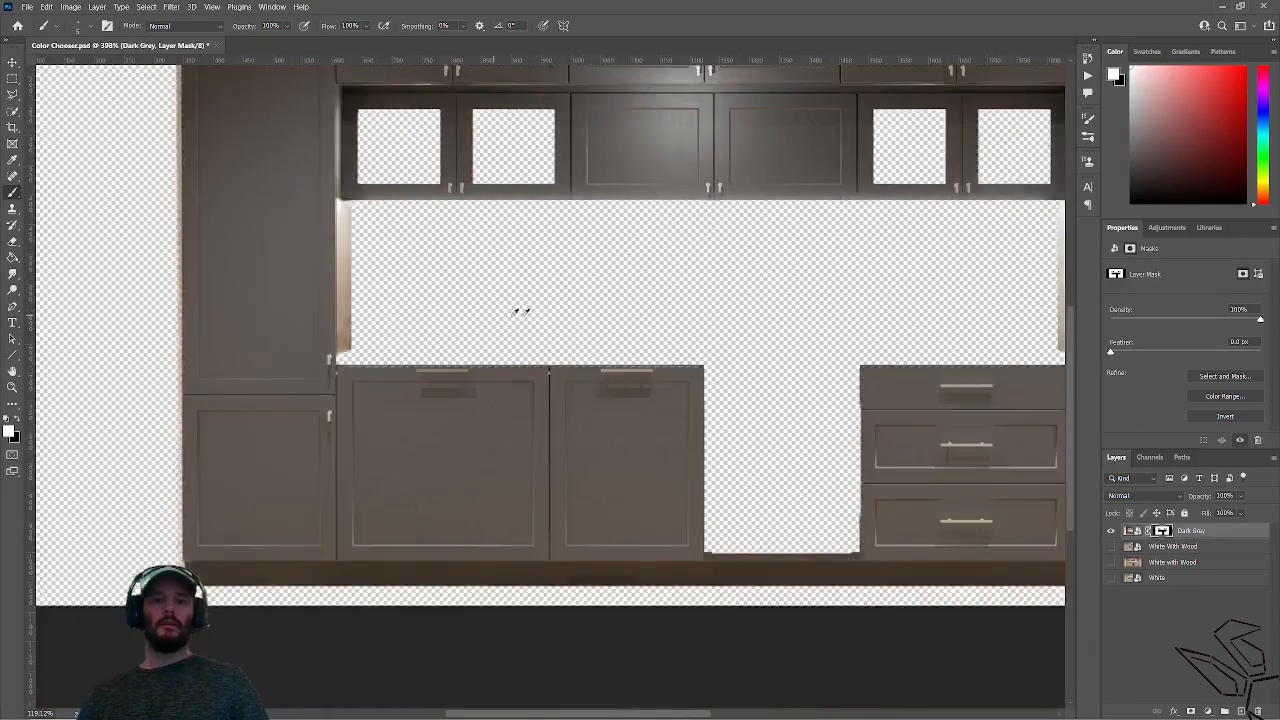
scroll(692, 307, "up", 3)
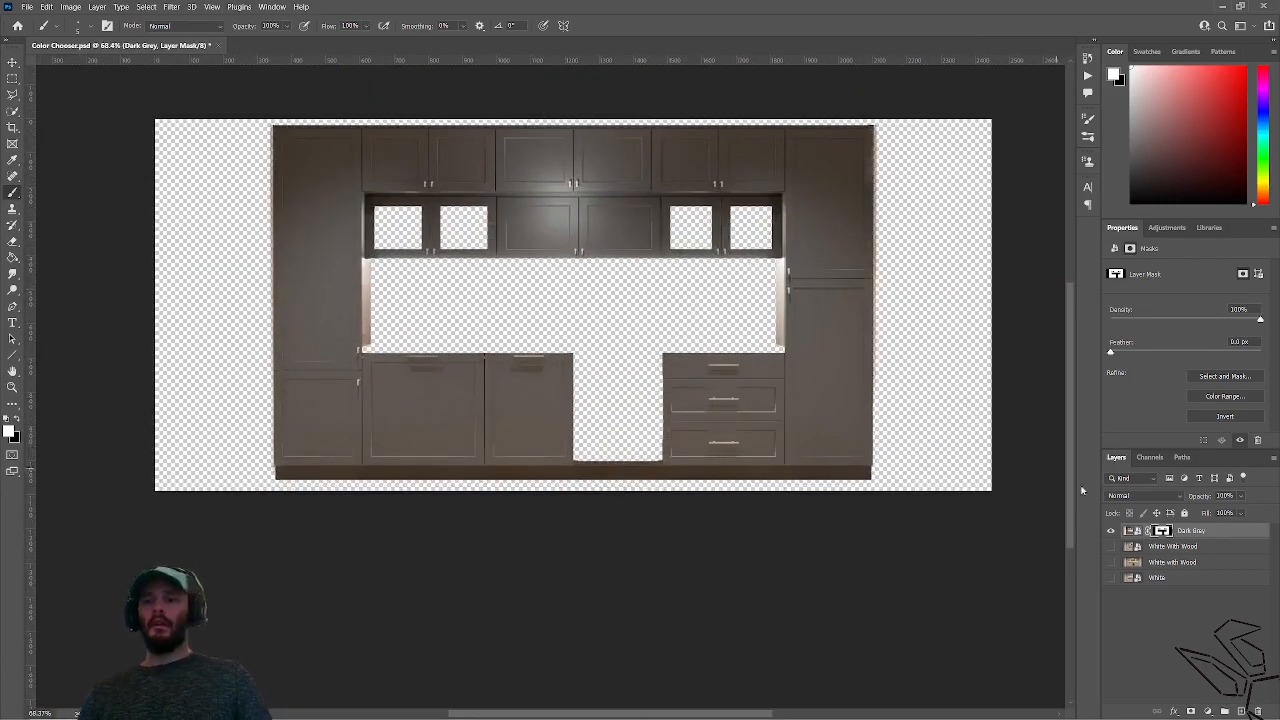
left_click(1110, 546)
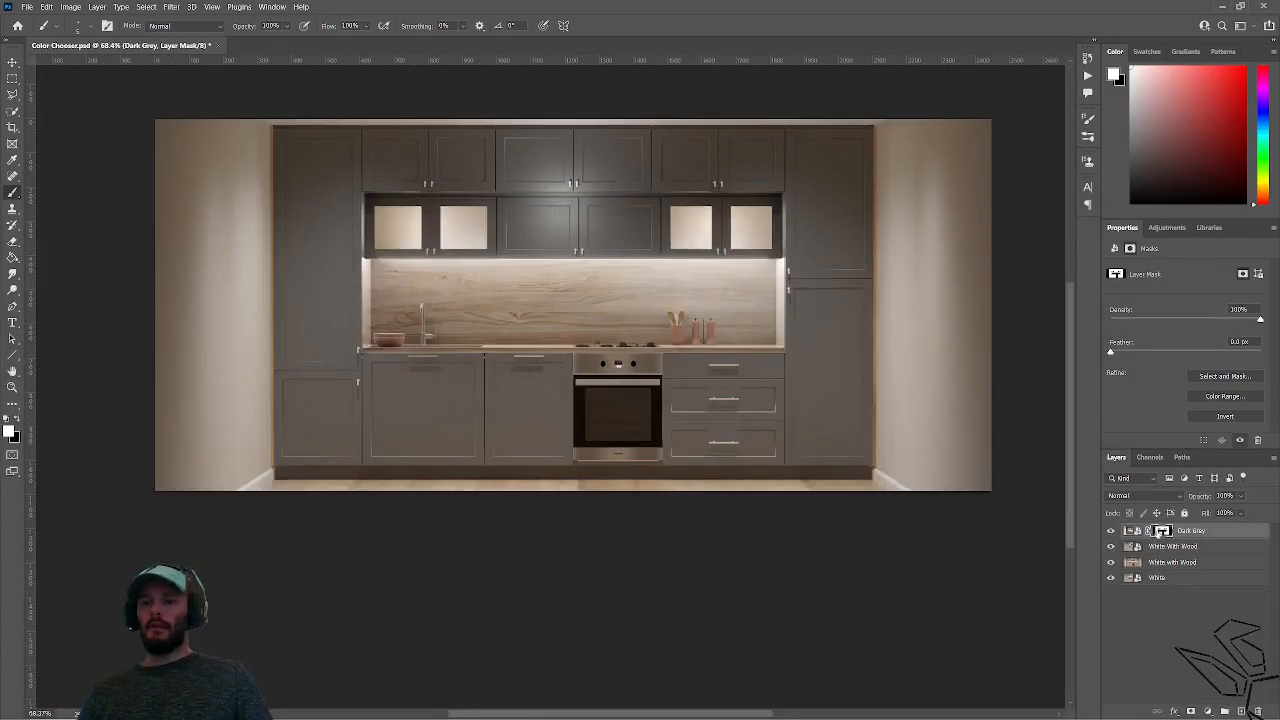
left_click(1158, 550)
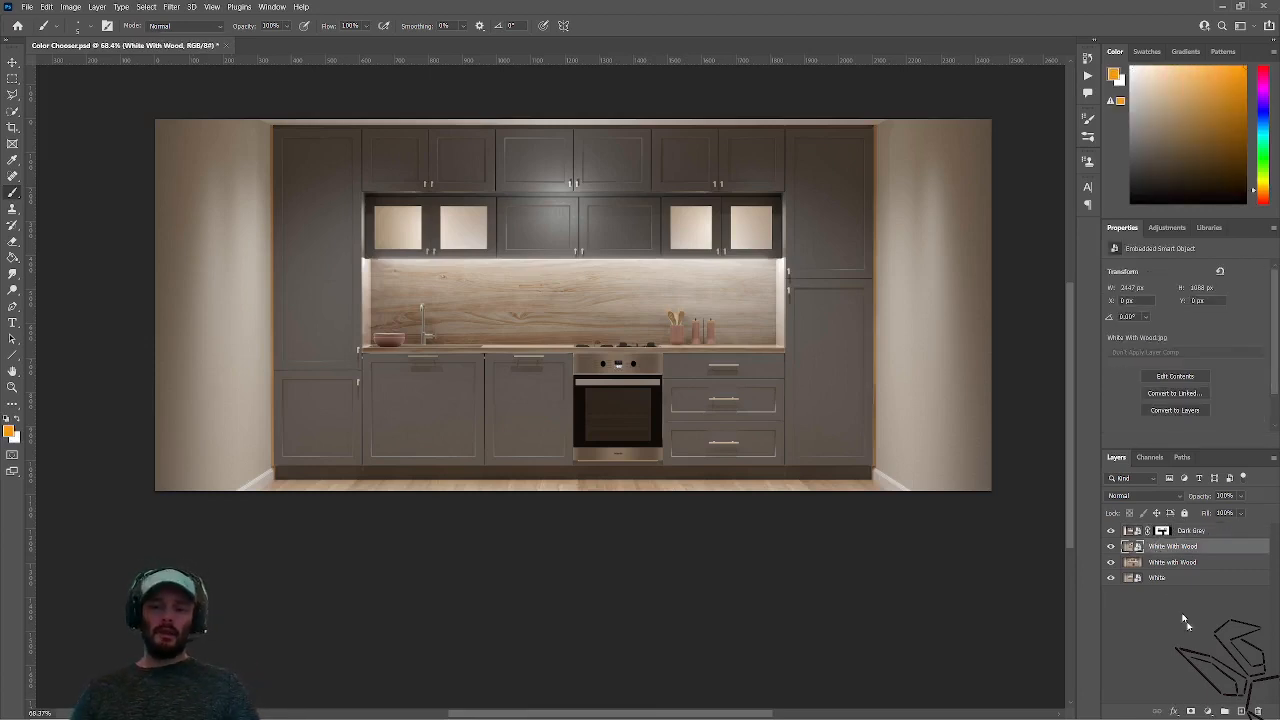
left_click(1191, 711)
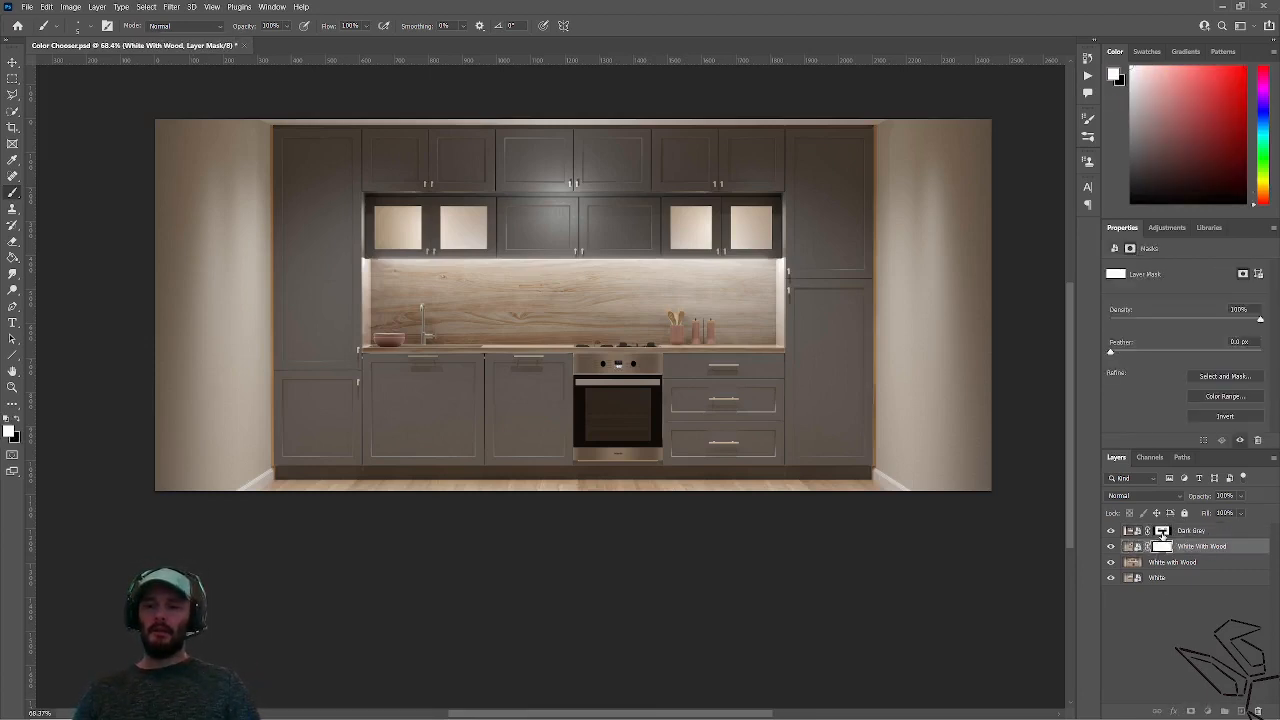
Try copying the Dark Grey mask onto both wood layers and the White layer, and undo the copy on White.
left_click_drag(1162, 535, 1162, 547)
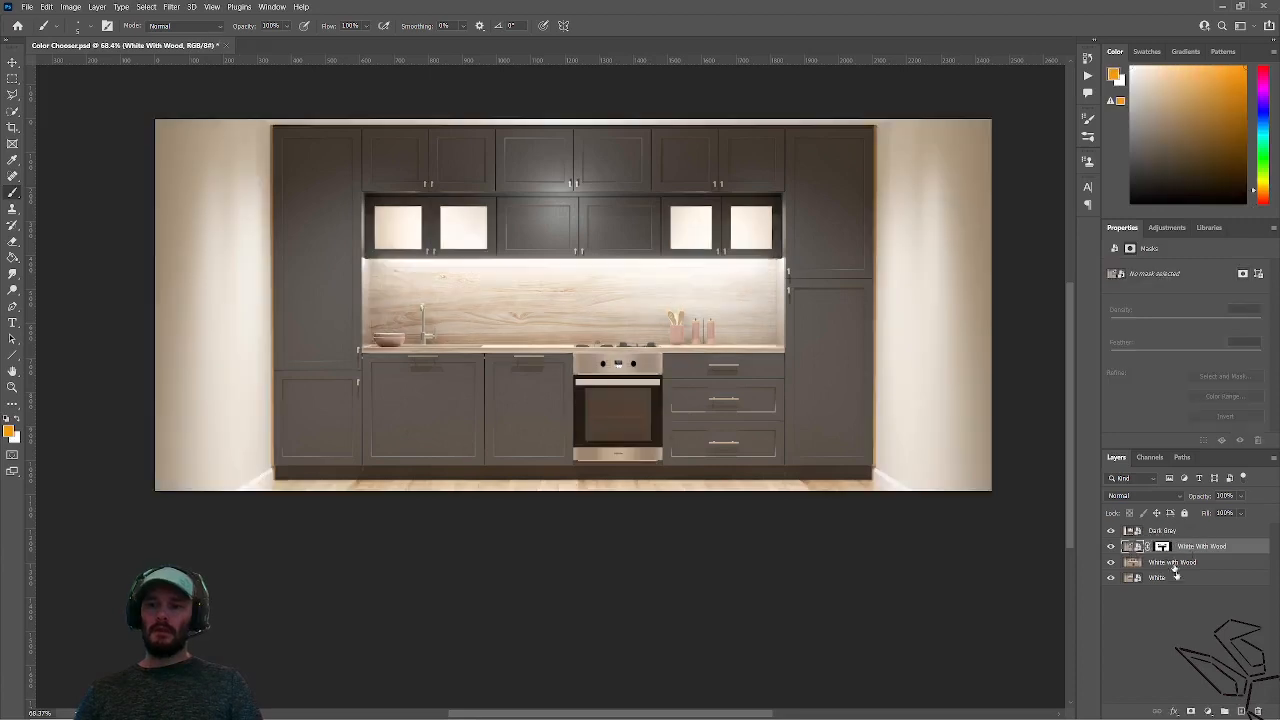
key("ctrl+z")
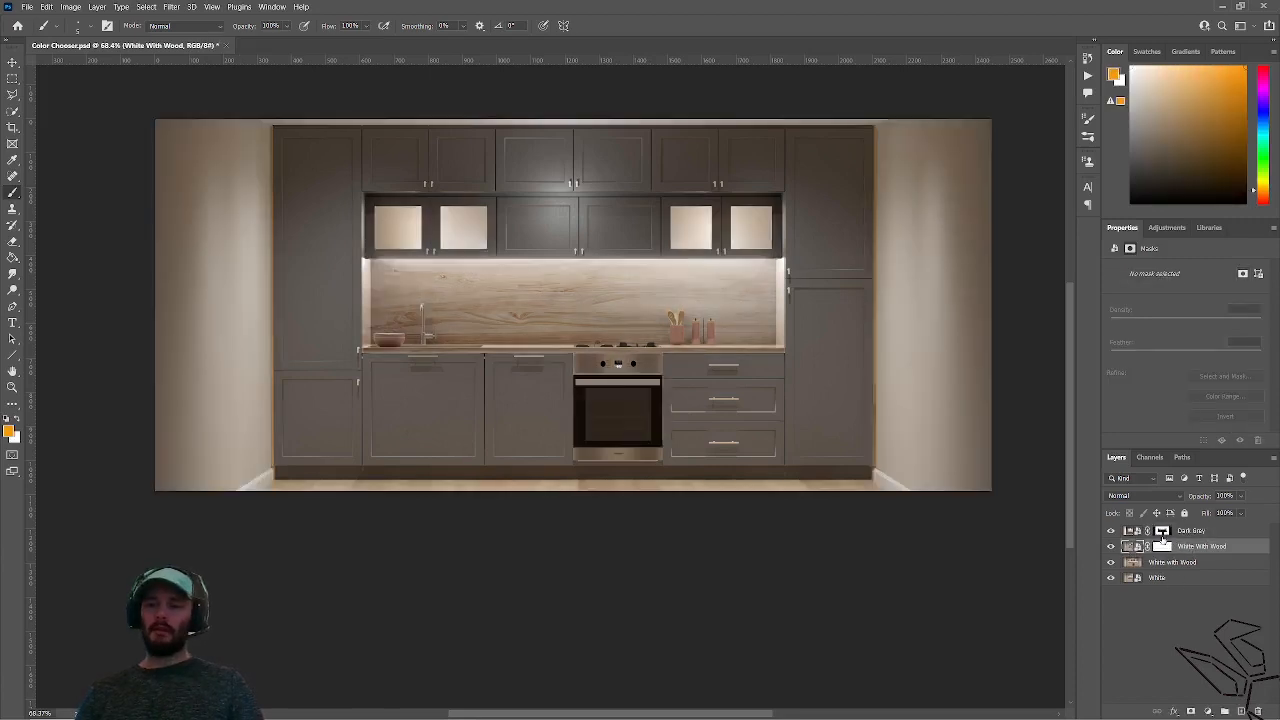
left_click_drag(1162, 535, 1162, 548)
key("ctrl+z")
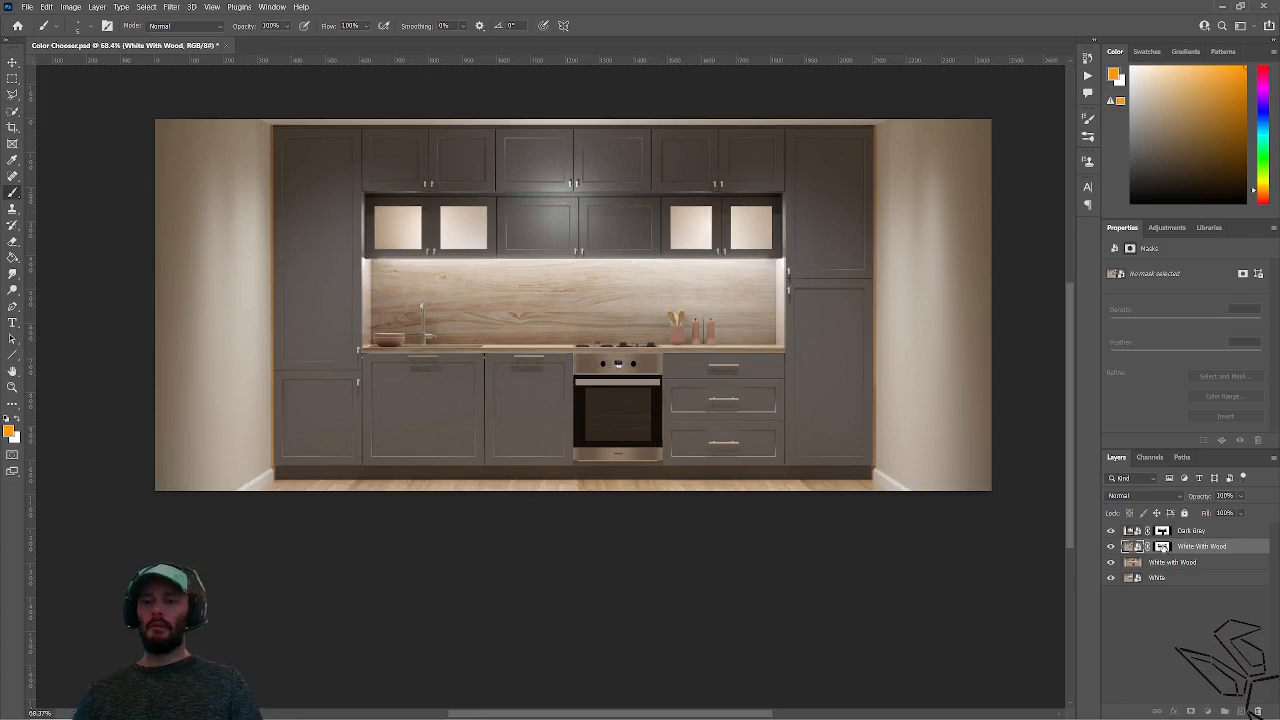
left_click_drag(1162, 546, 1162, 578)
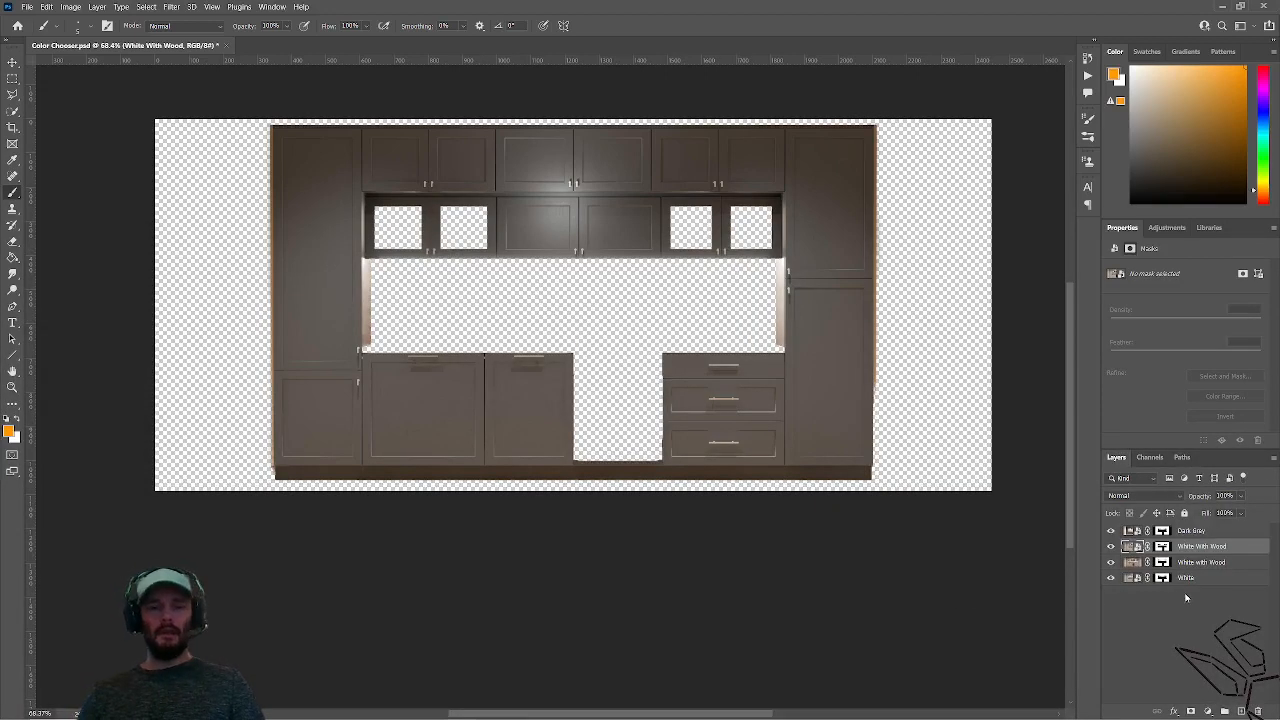
key("ctrl+z")
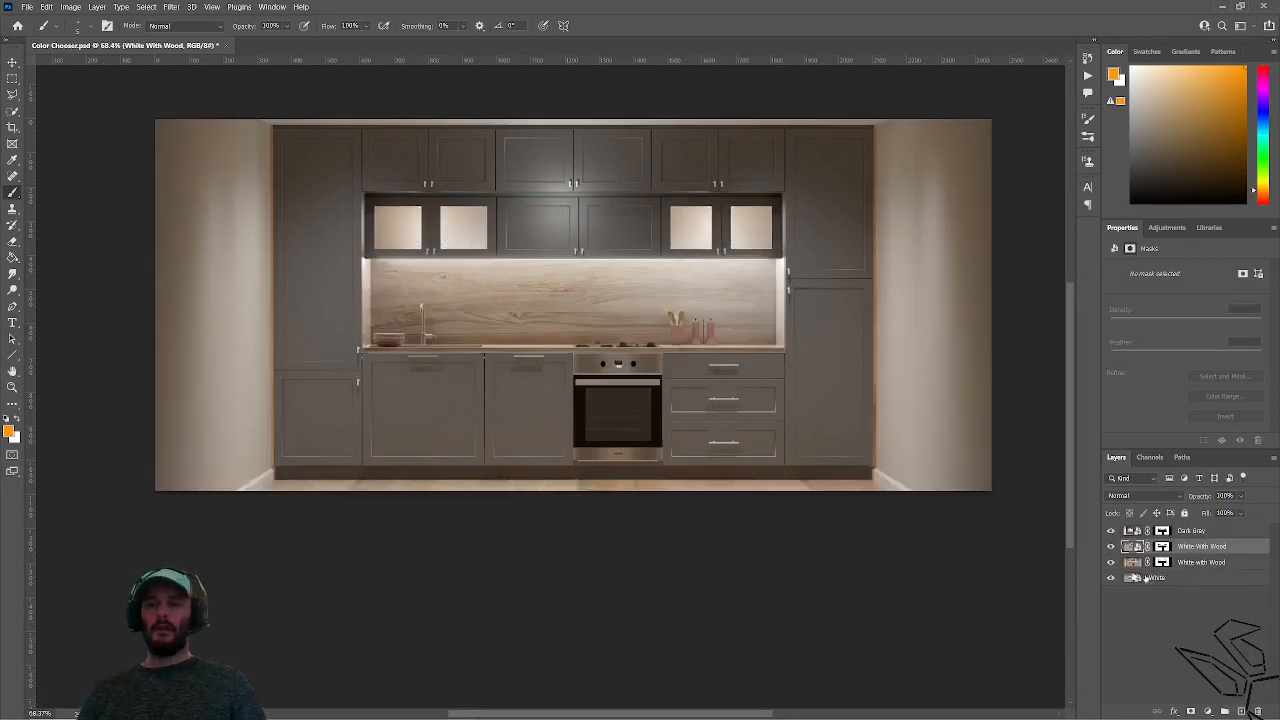
Isolate the unmasked White layer and the masked White with Wood layer in turn to compare base image and cutout.
left_click(1110, 563)
left_click(1110, 547)
left_click(1110, 531)
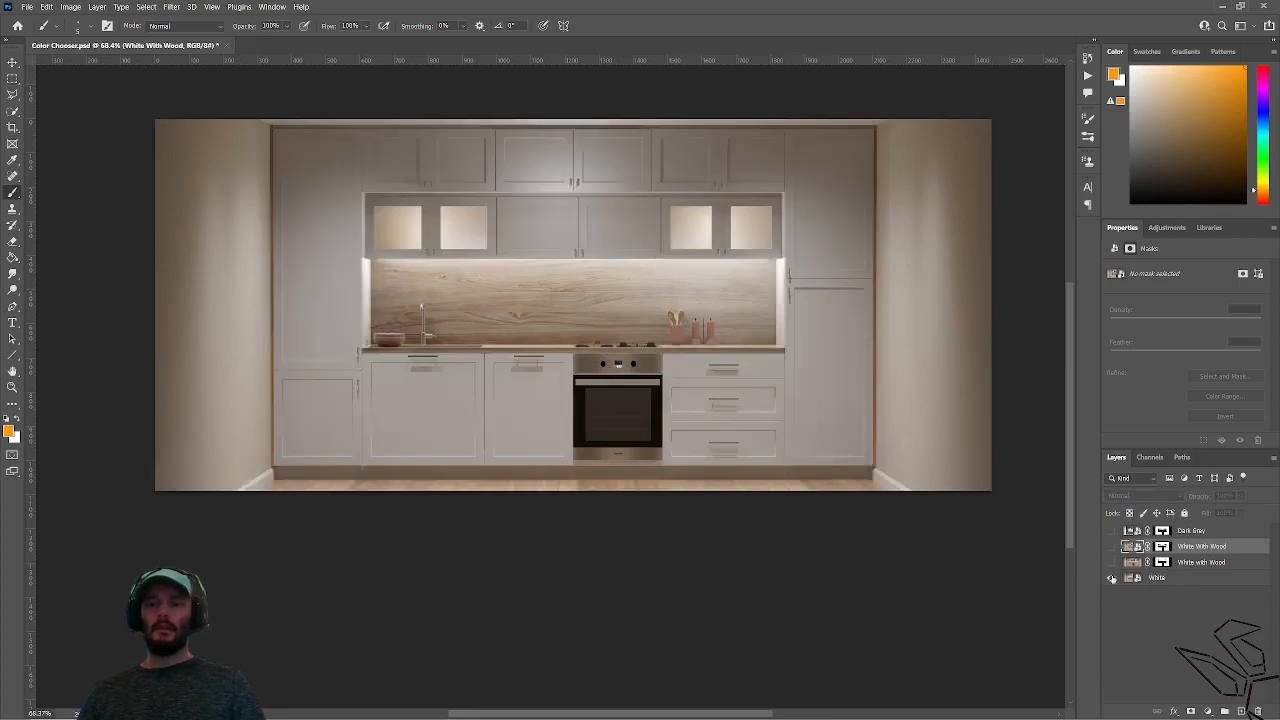
left_click(1111, 579)
left_click(1111, 563)
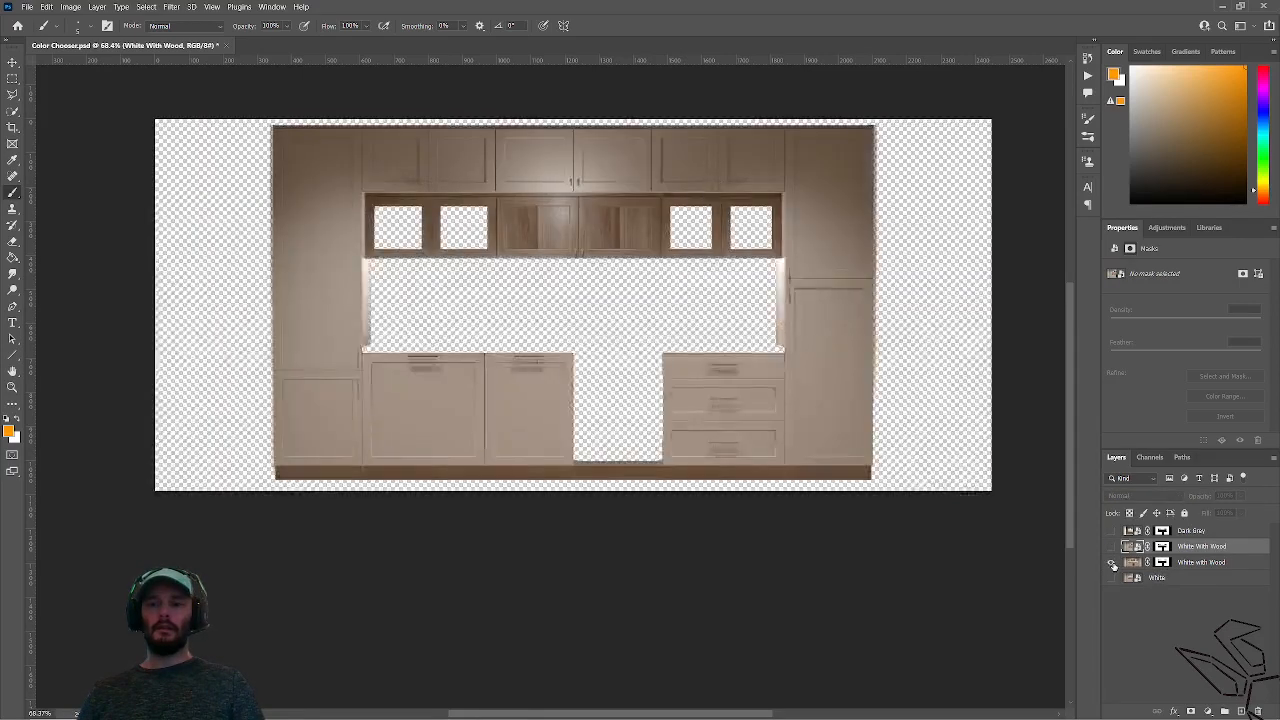
left_click(1111, 563)
left_click(1111, 579)
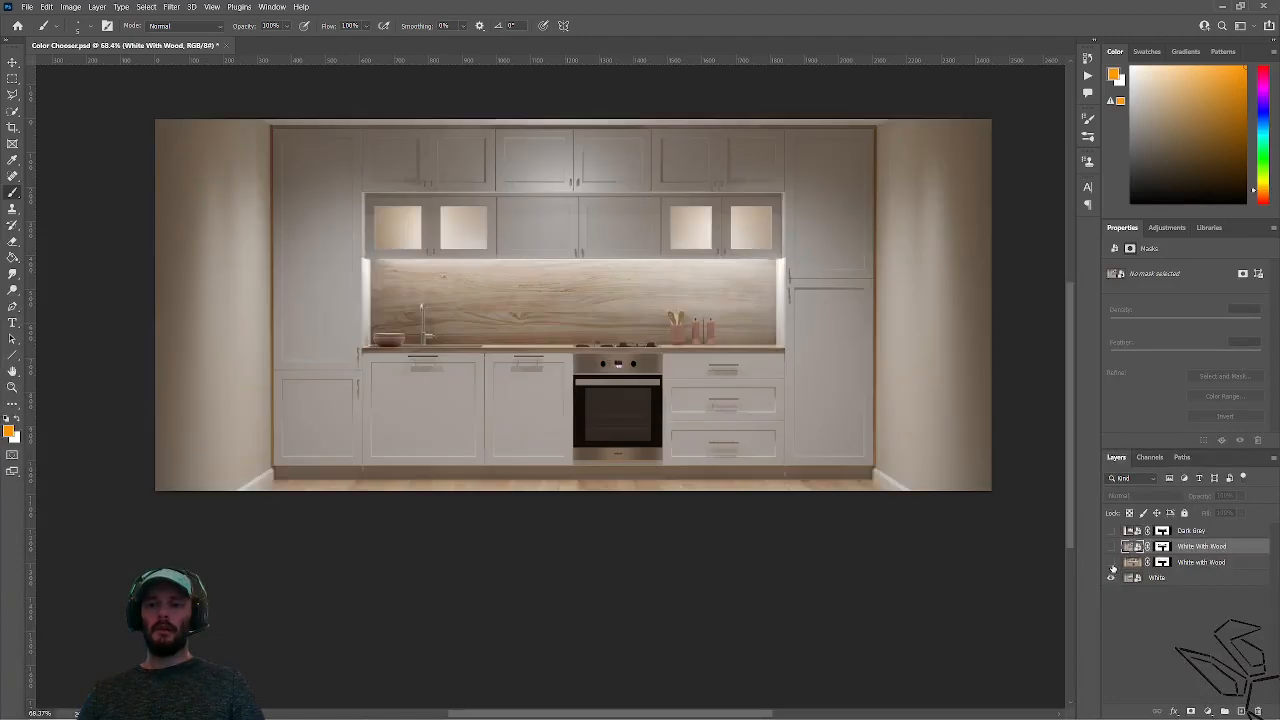
Toggle the masked wood layers and Dark Grey over the White base to examine each cabinet color variant.
left_click(1111, 563)
left_click(1111, 547)
left_click(1111, 531)
left_click(1111, 531)
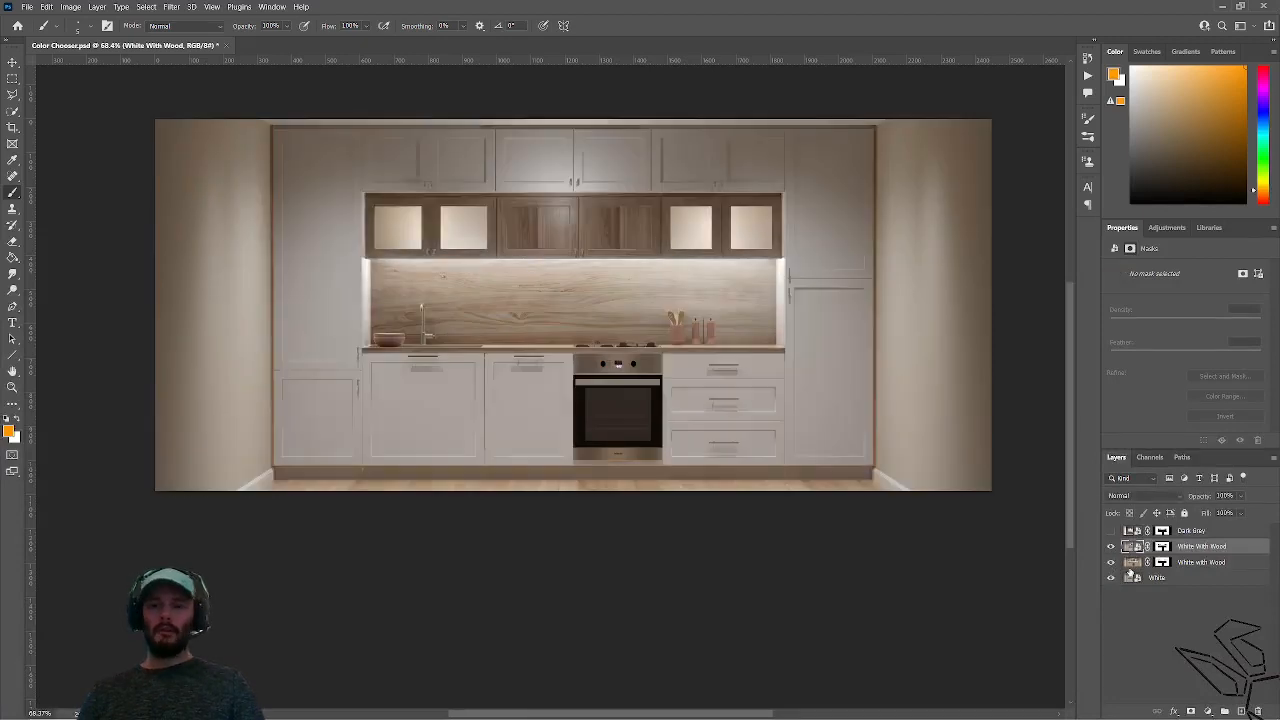
left_click(1111, 546)
left_click(1111, 562)
left_click(1111, 578)
left_click(1111, 562)
Undo the layer mask copies on the wood layers, back to the blank mask on White With Wood.
key("ctrl+z")
key("ctrl+z")
key("ctrl+z")
key("ctrl+z")
key("ctrl+z")
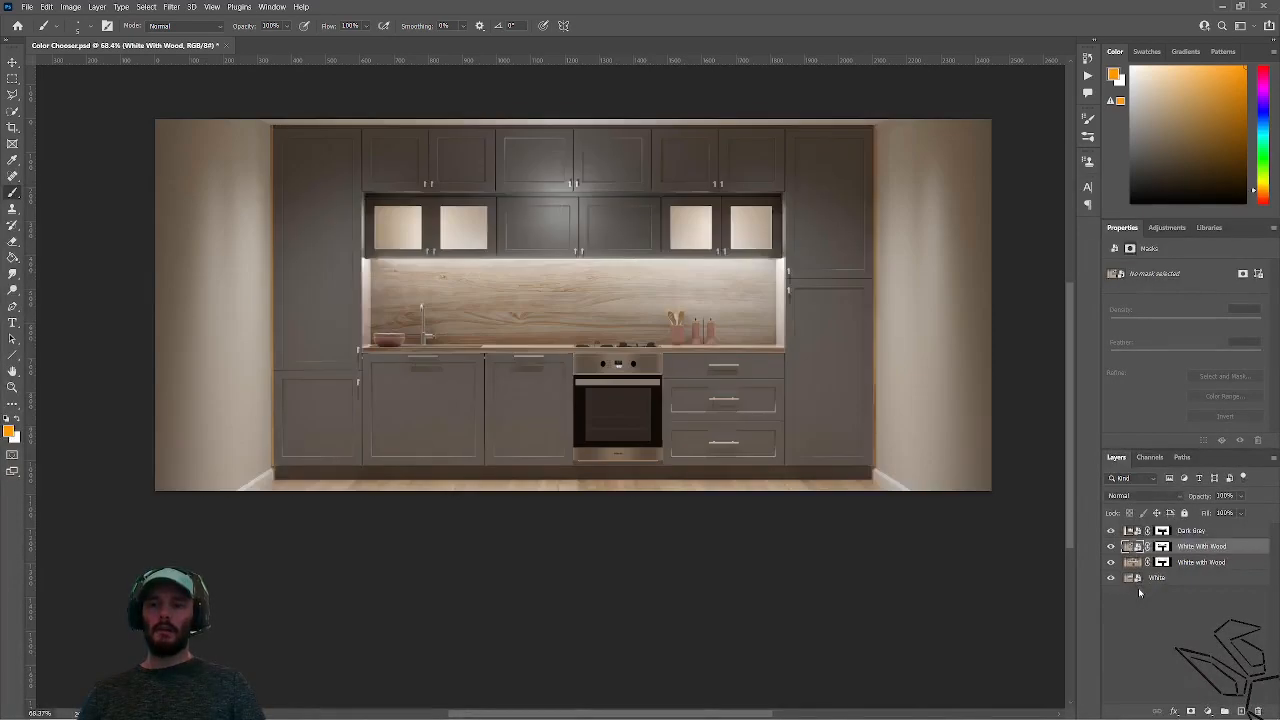
Toggle the Dark Grey layer to compare cabinet colors, and leave it as the only visible layer.
left_click(1111, 531)
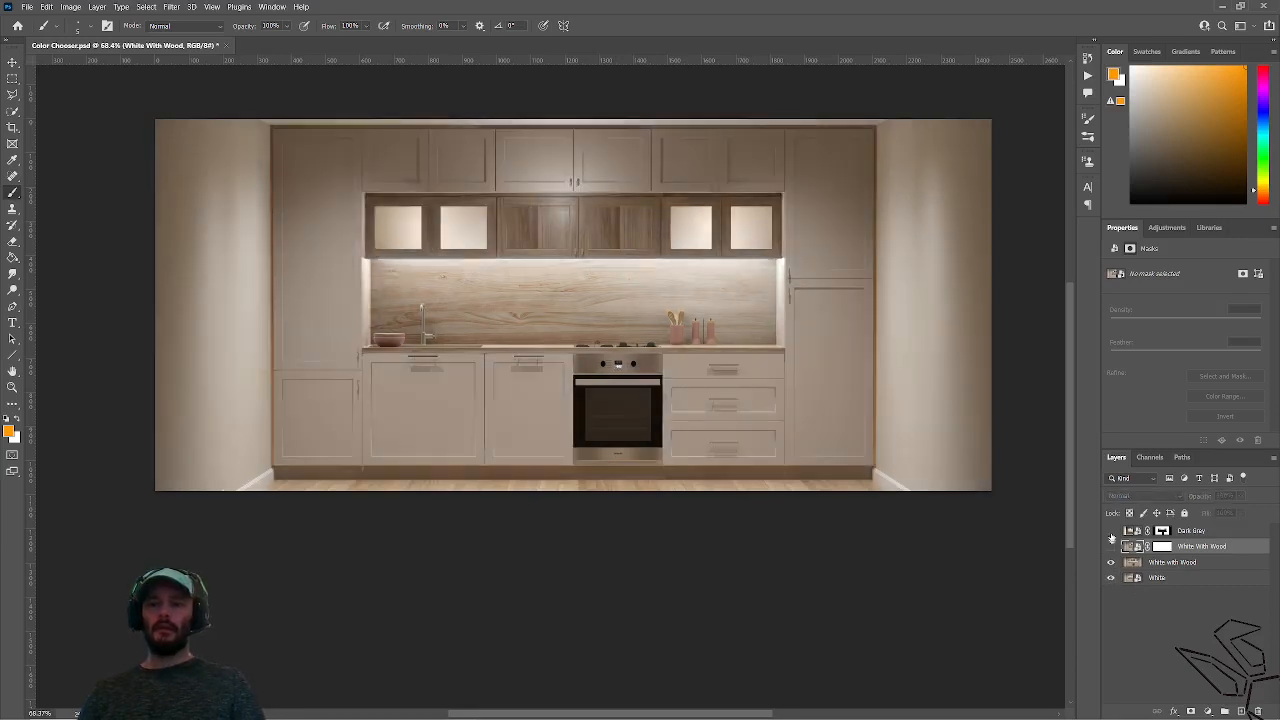
left_click(1111, 531)
left_click(1111, 532)
left_click(1112, 533)
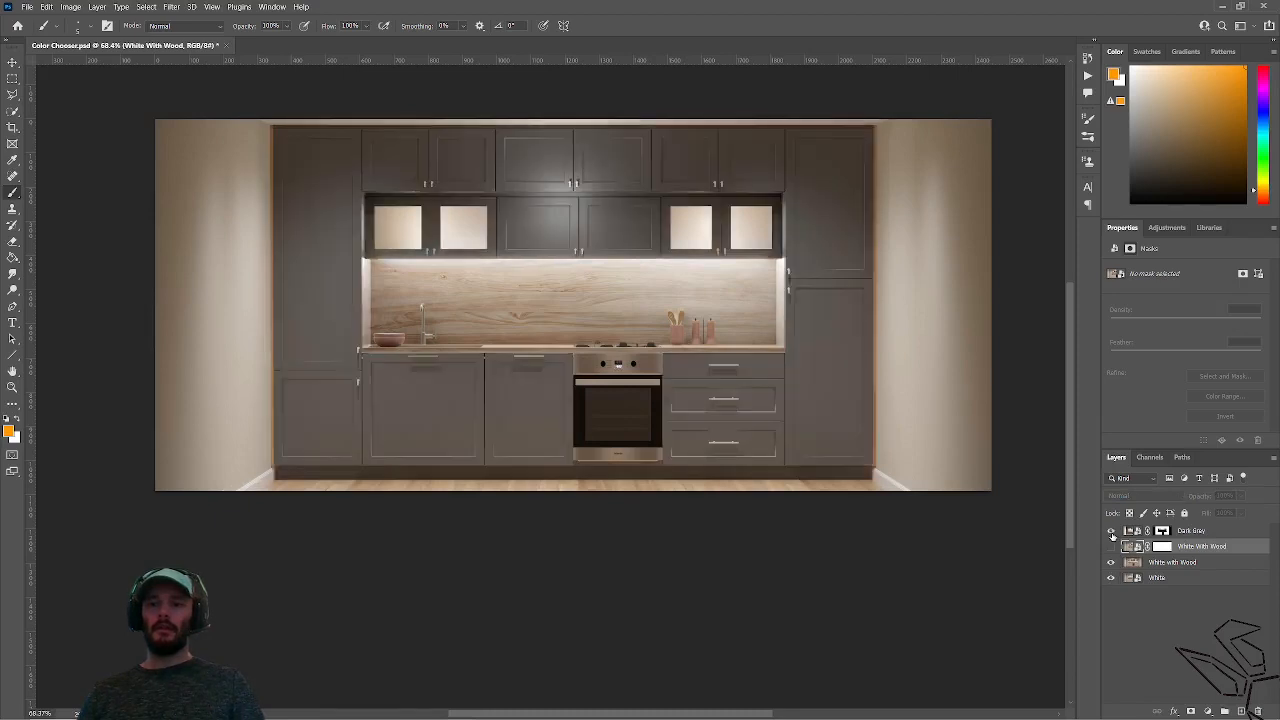
left_click(1111, 563)
left_click(1111, 578)
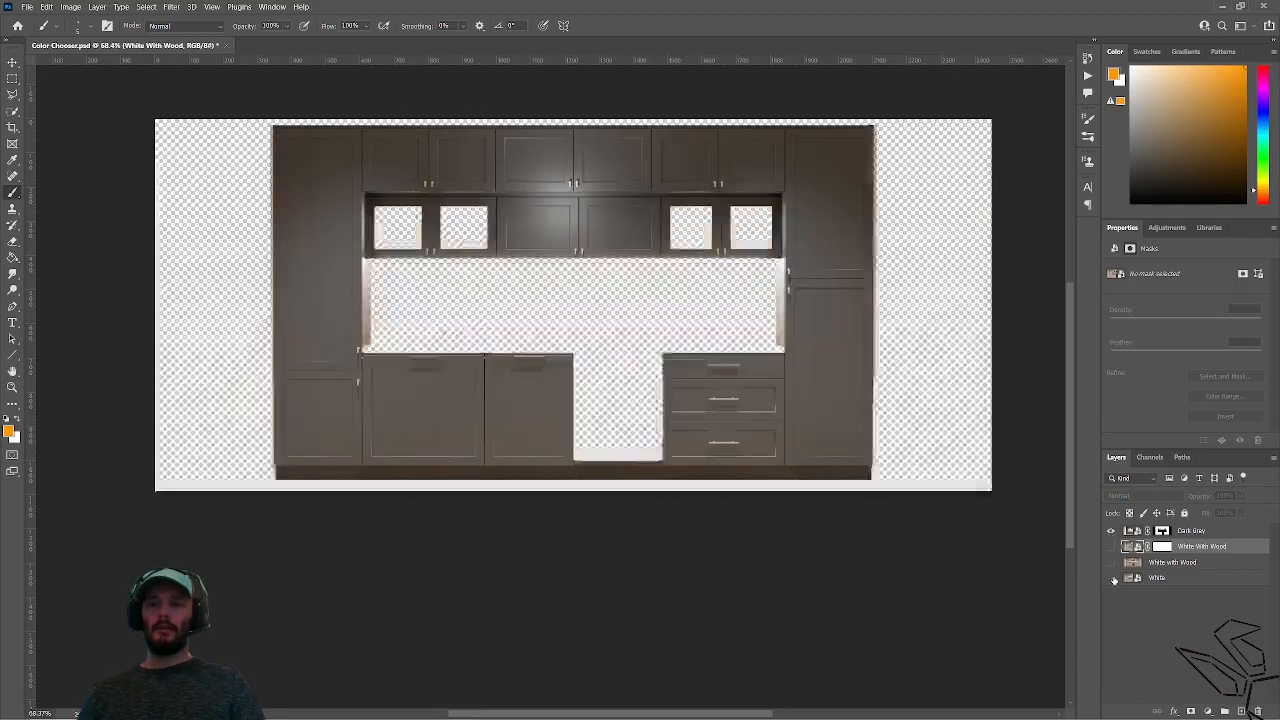
Show every layer and move the cabinet mask from Dark Grey to the upper White With Wood layer.
left_click(1111, 578)
left_click(1111, 564)
left_click(1111, 547)
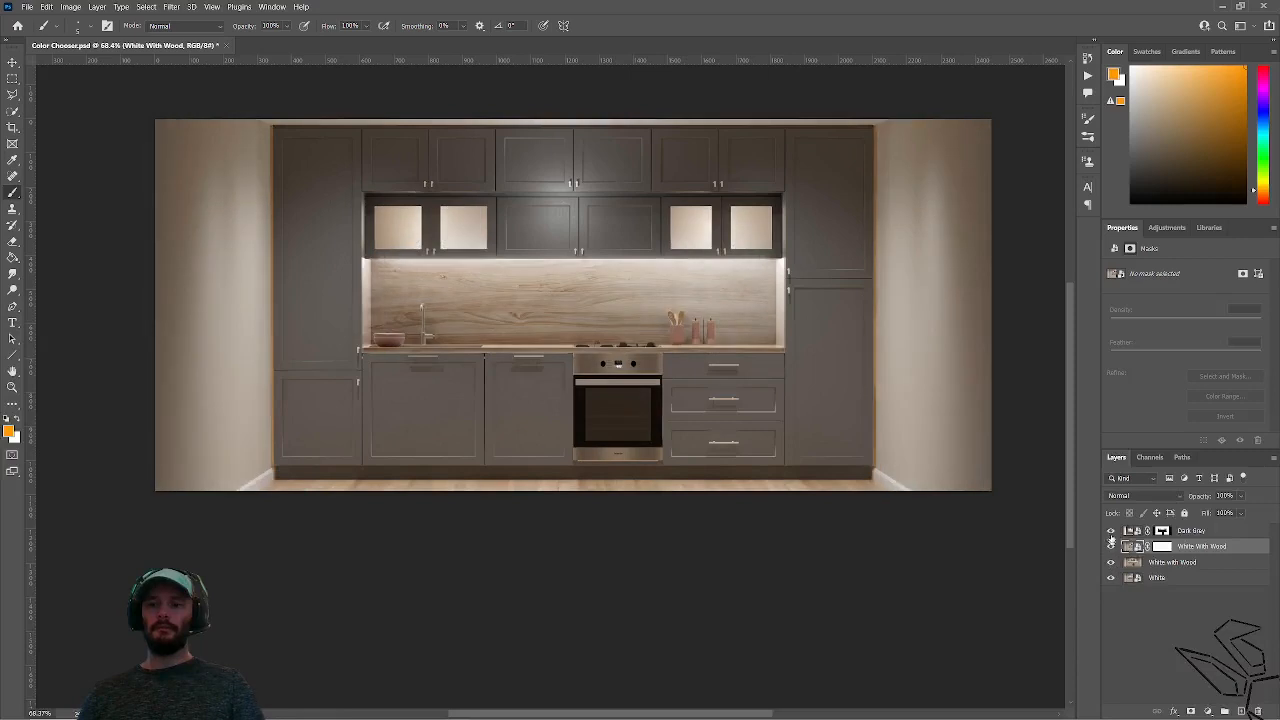
left_click_drag(1166, 533, 1258, 711)
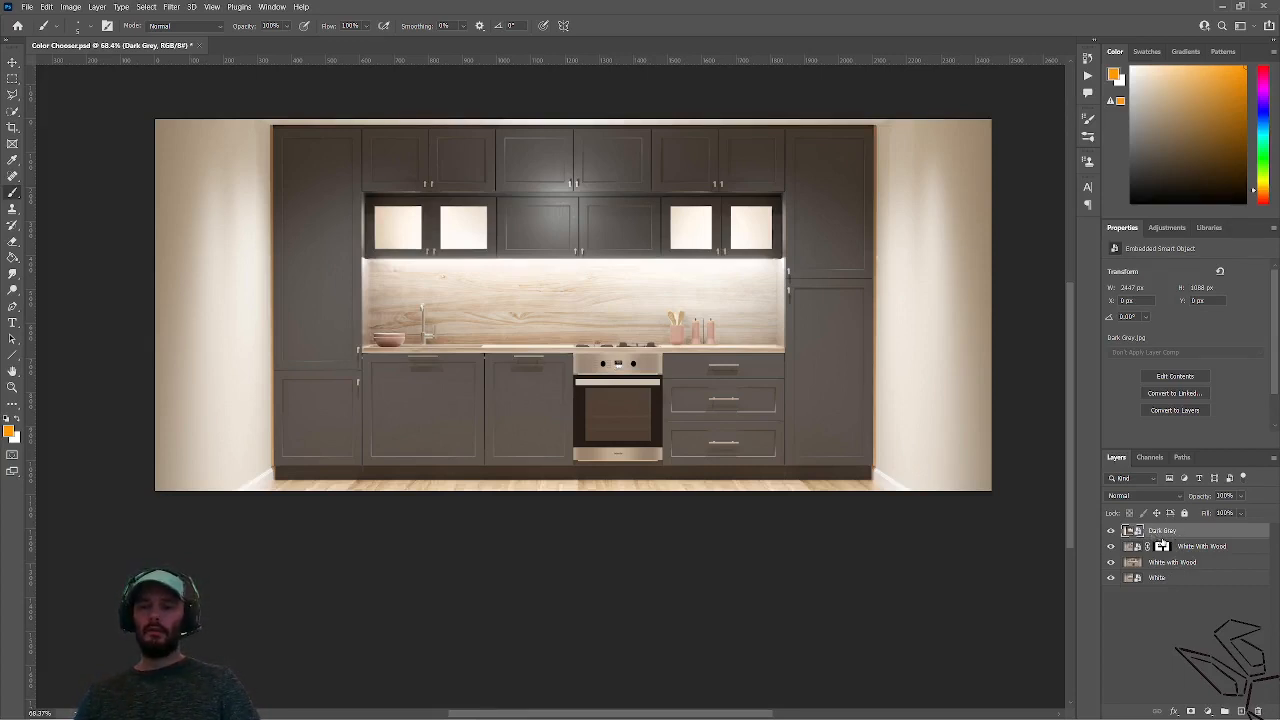
Duplicate the Dark Grey layer and copy the White With Wood mask onto both Dark Grey layers.
key("ctrl+j")
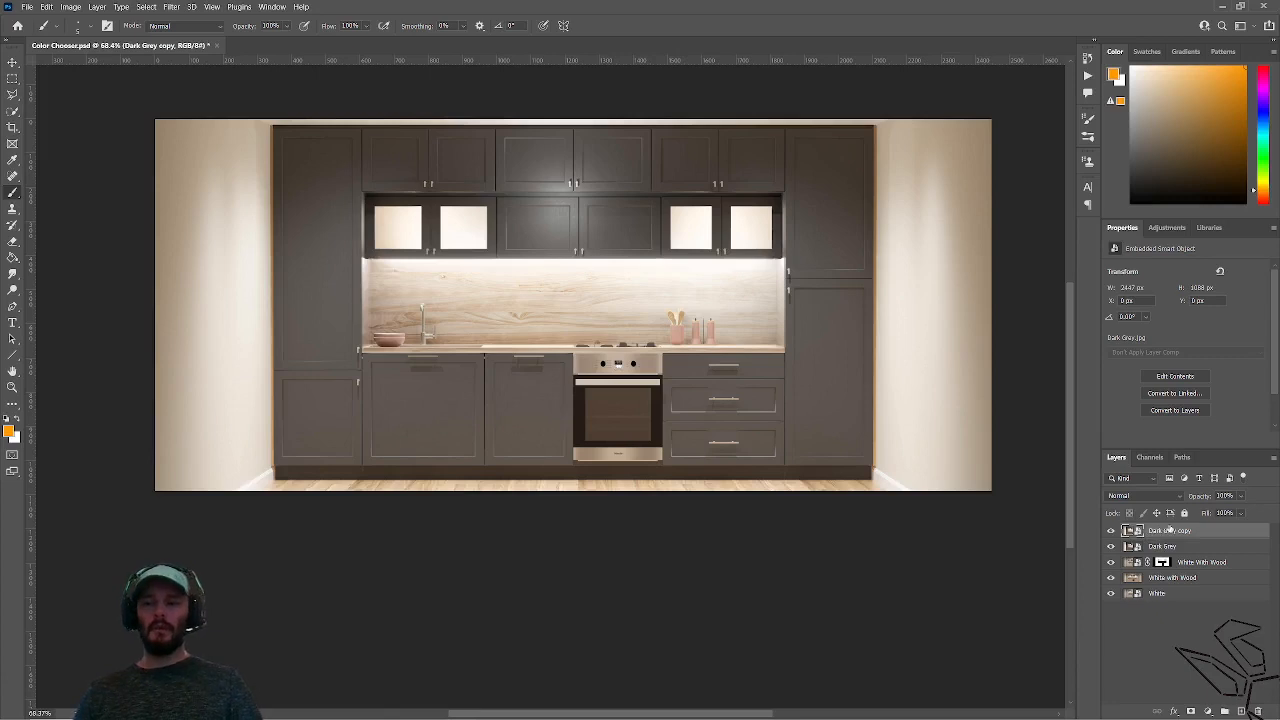
left_click(1162, 562)
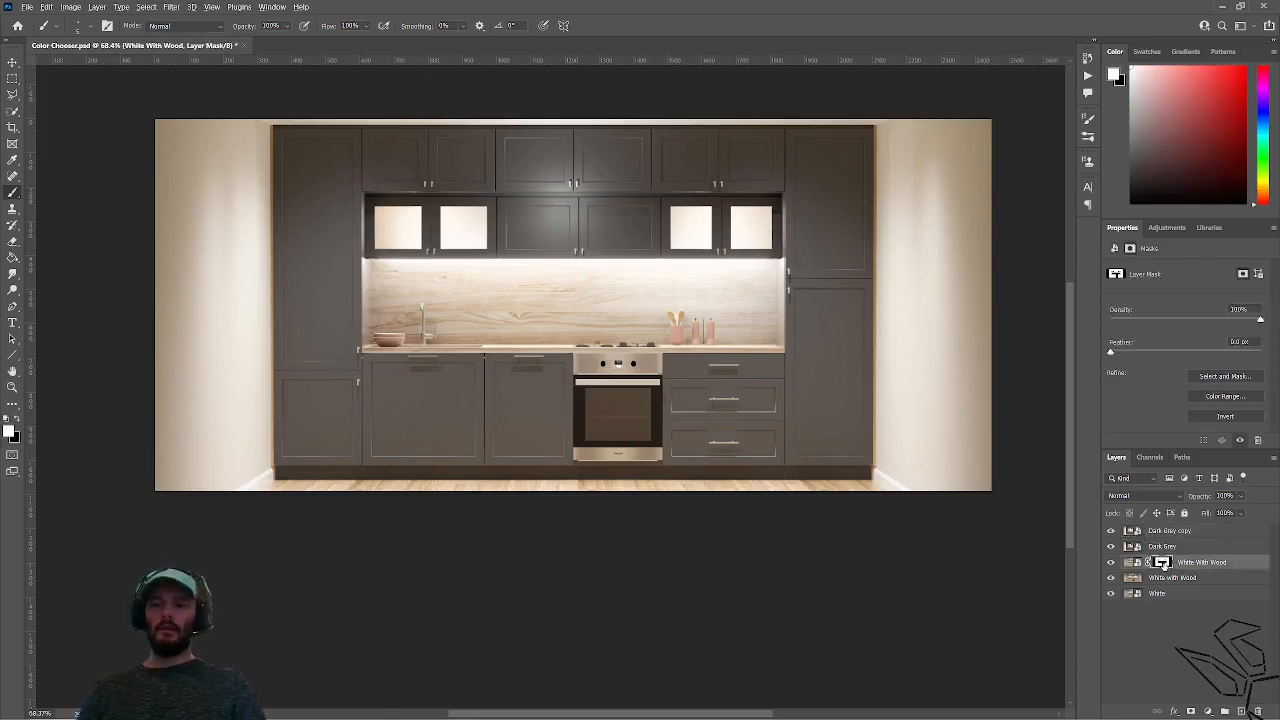
left_click_drag(1162, 562, 1162, 530)
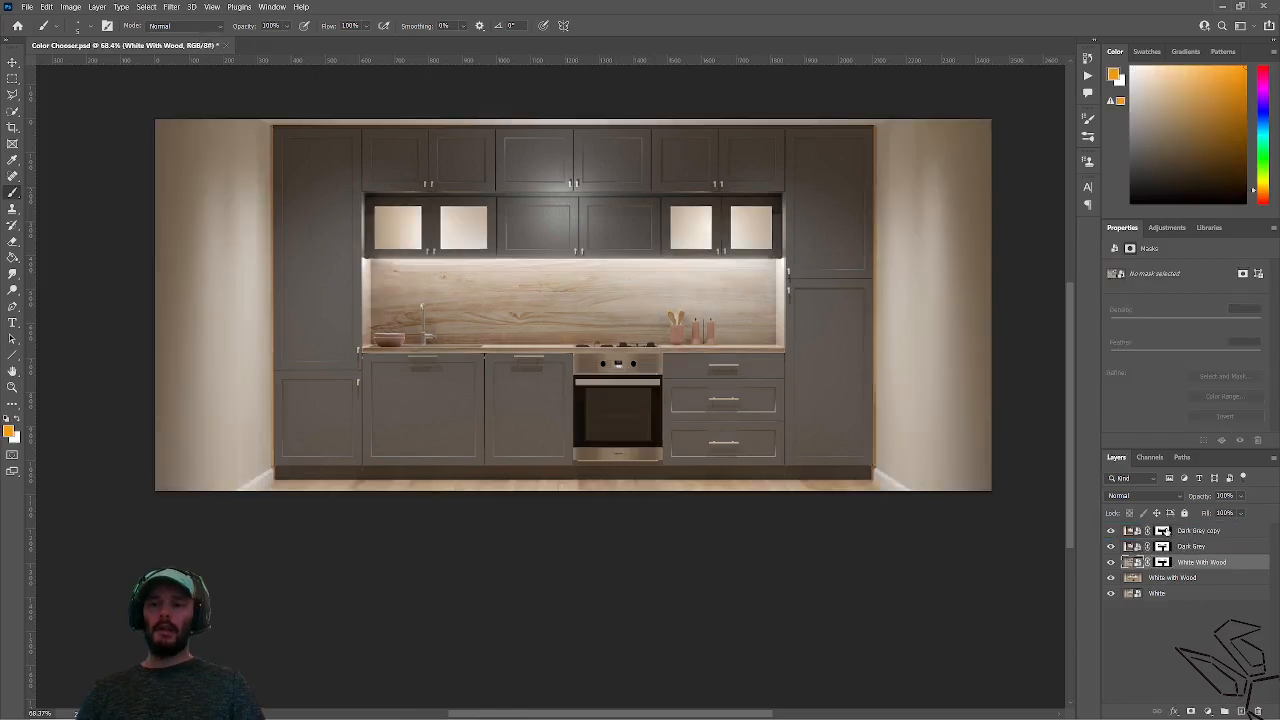
Invert the layer mask on the Dark Grey copy and isolate that layer to check the background cutout.
left_click(1162, 530)
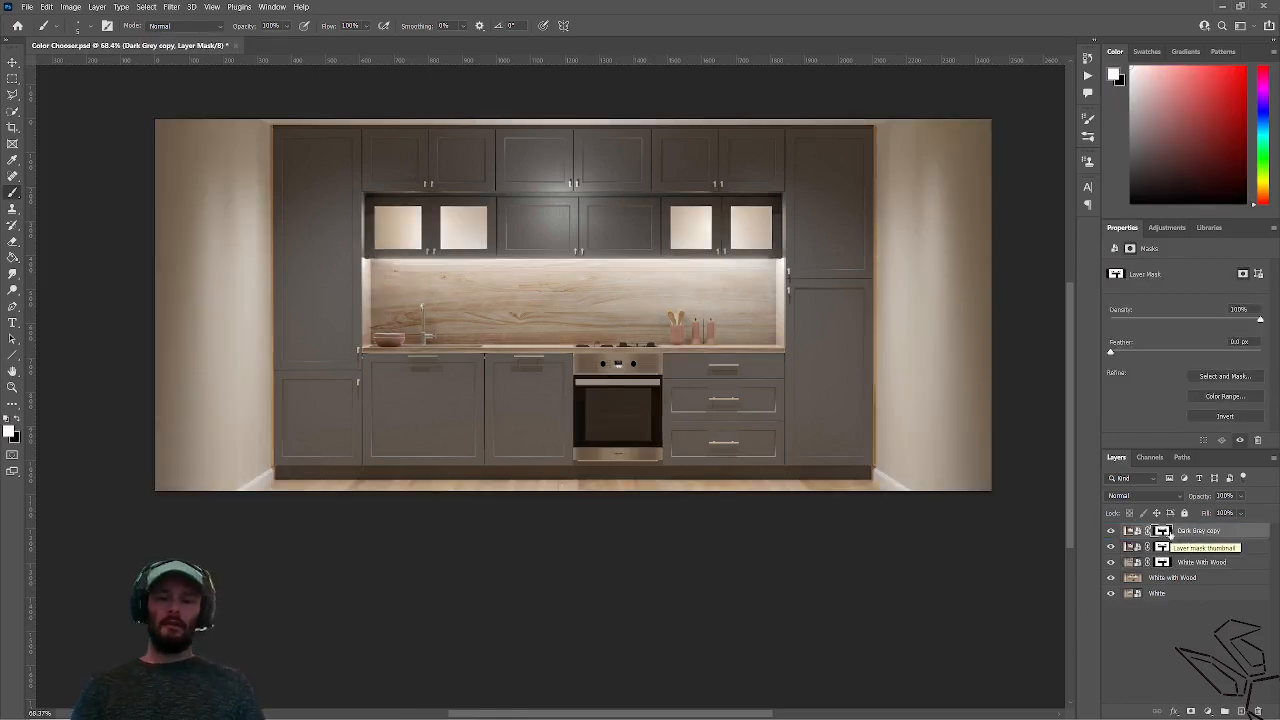
key("ctrl+i")
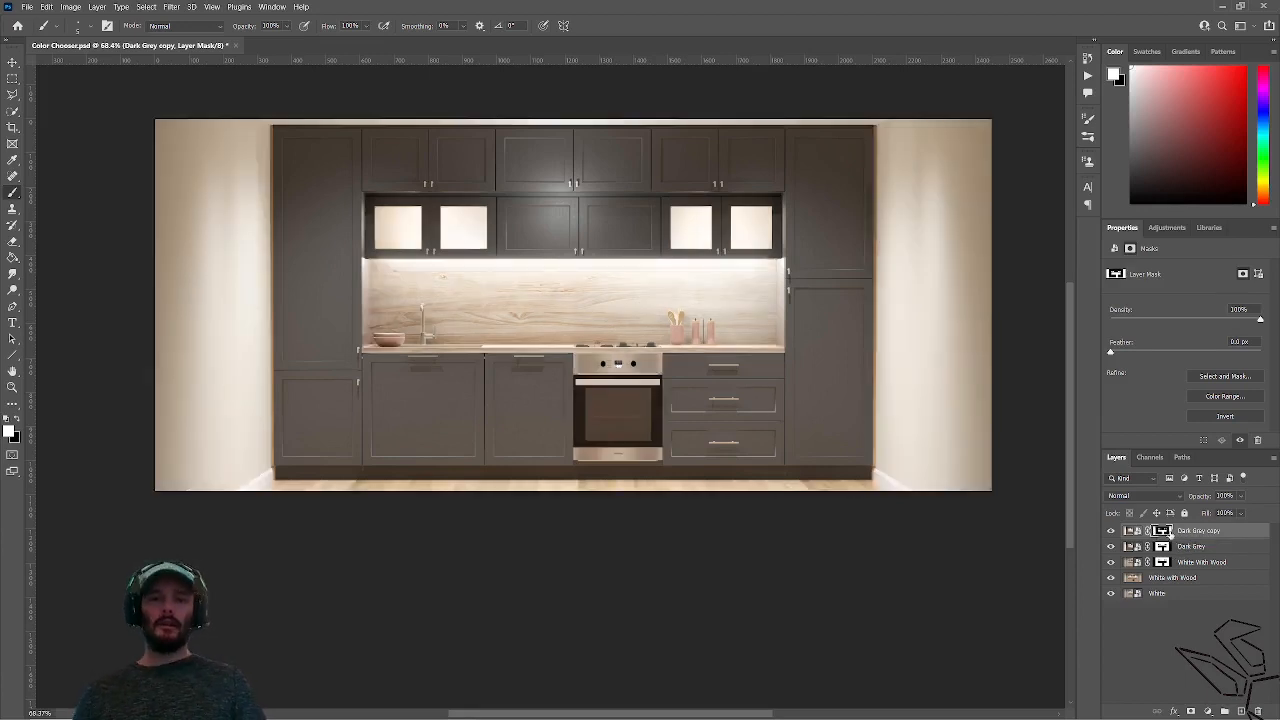
left_click(1110, 531, "alt")
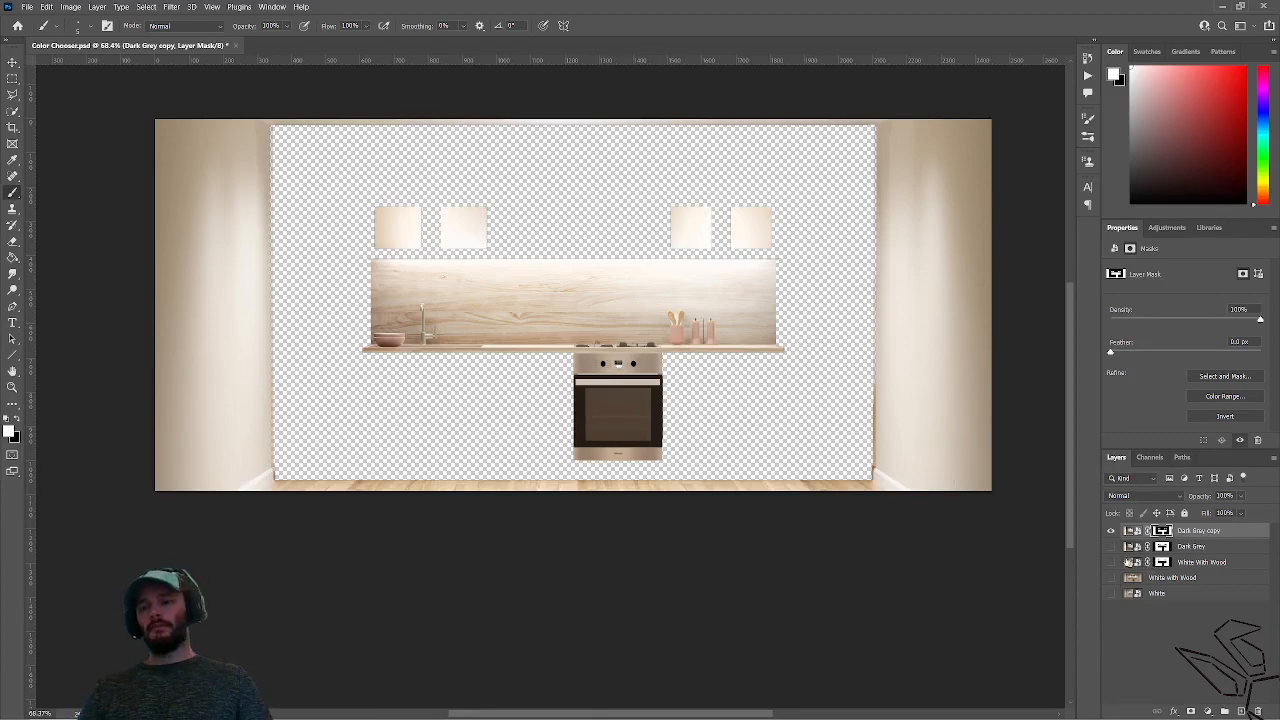
Show the hidden layers again and copy the cabinet mask onto the unmasked White with Wood and White layers.
left_click(1111, 547)
left_click(1113, 565)
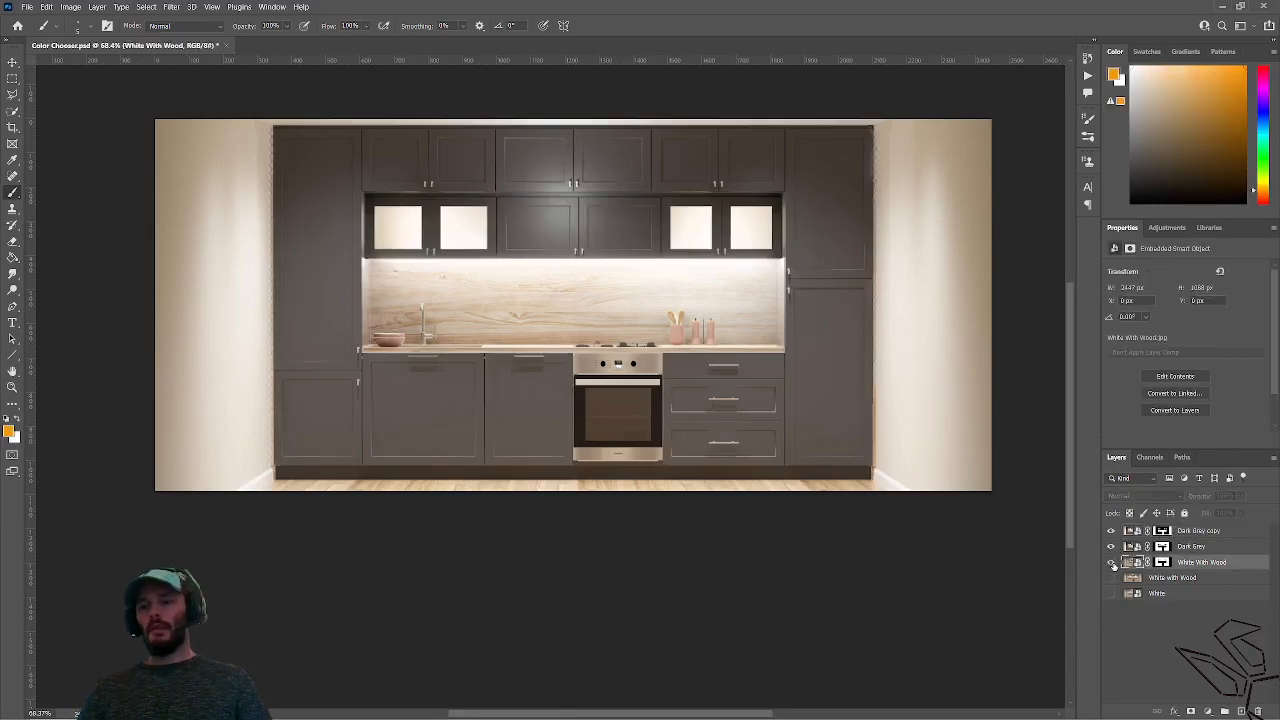
left_click_drag(1165, 564, 1162, 593)
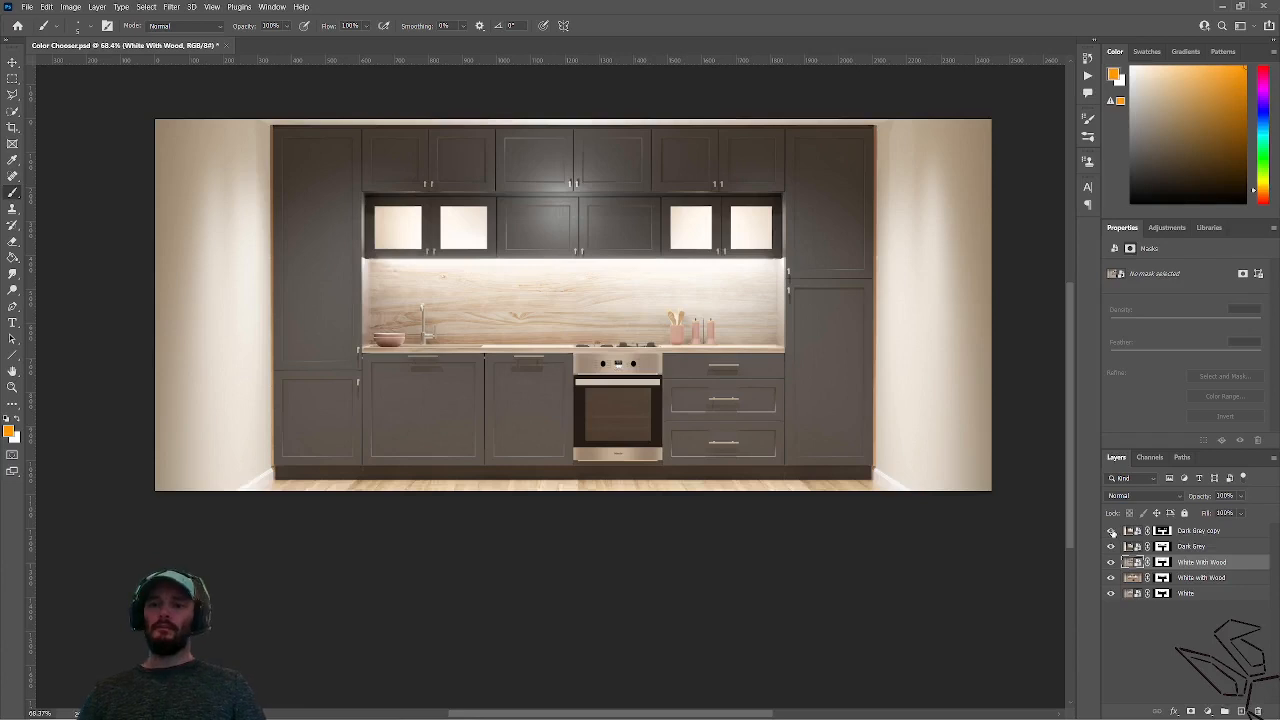
Select all five masked layers and start a quick export of them as PNG.
left_click(1126, 533)
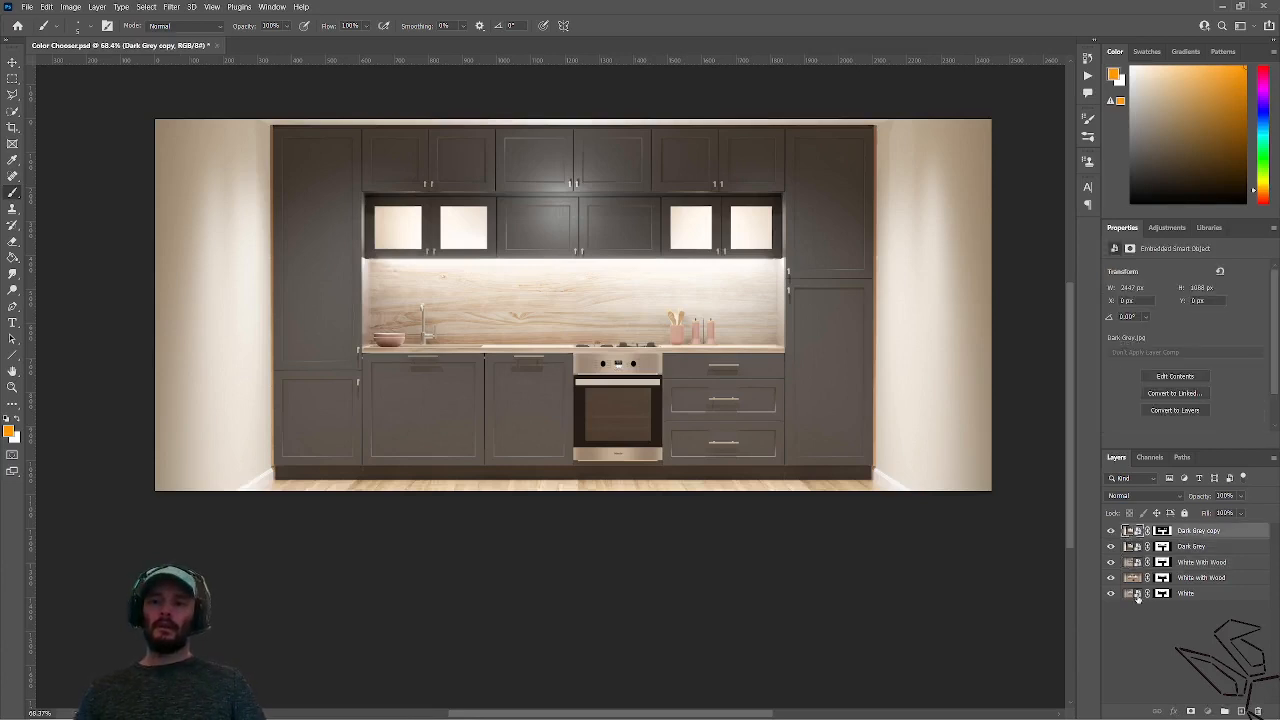
left_click(1137, 595, "shift")
right_click(1137, 597)
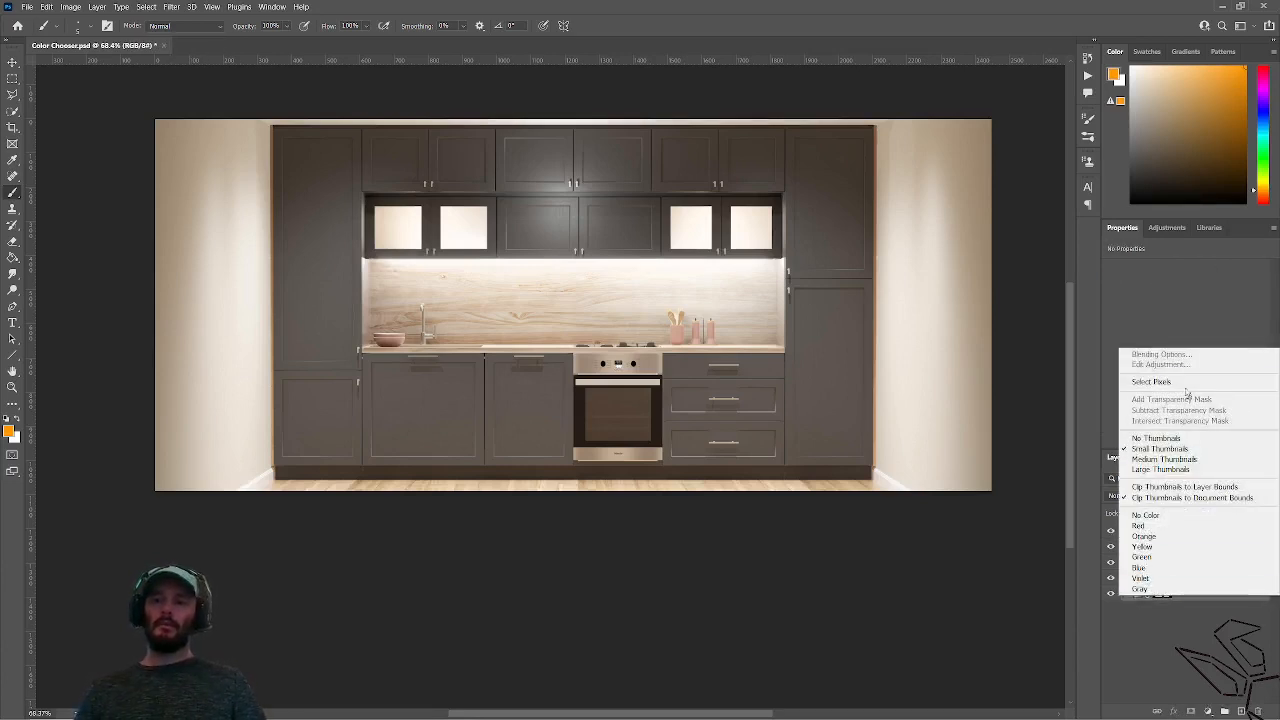
left_click(1171, 632)
right_click(1208, 595)
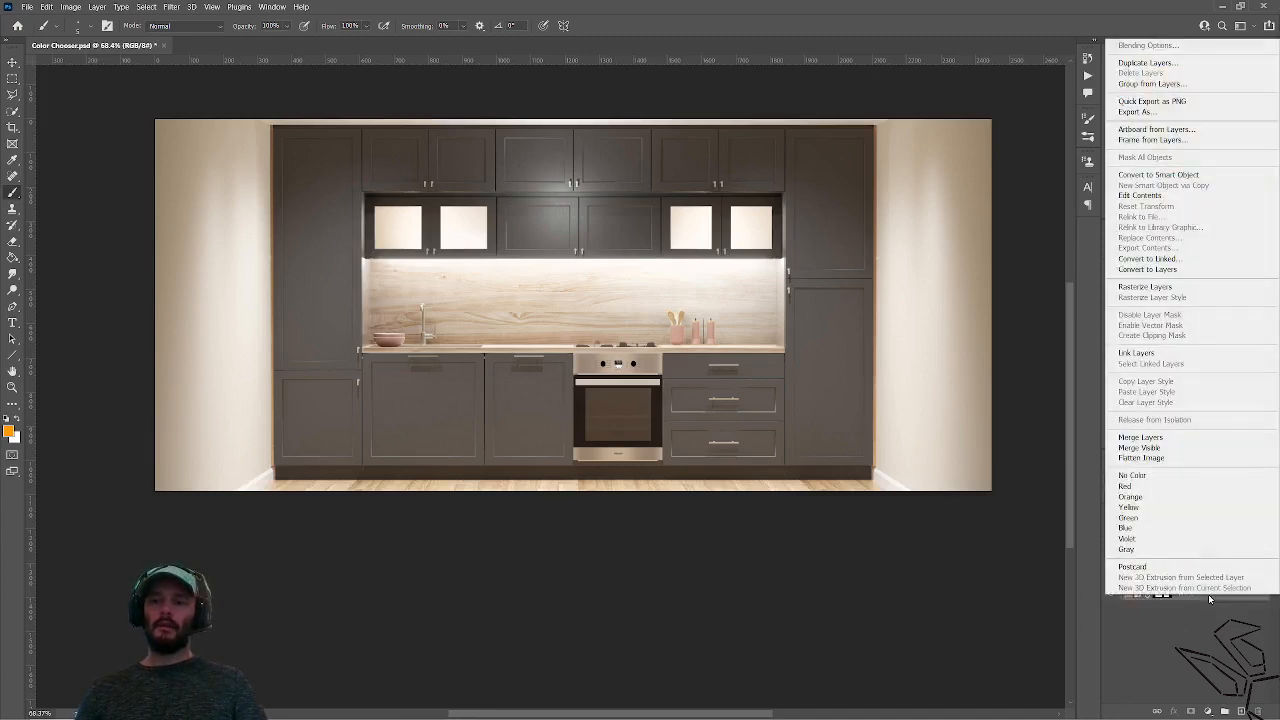
left_click(1151, 101)
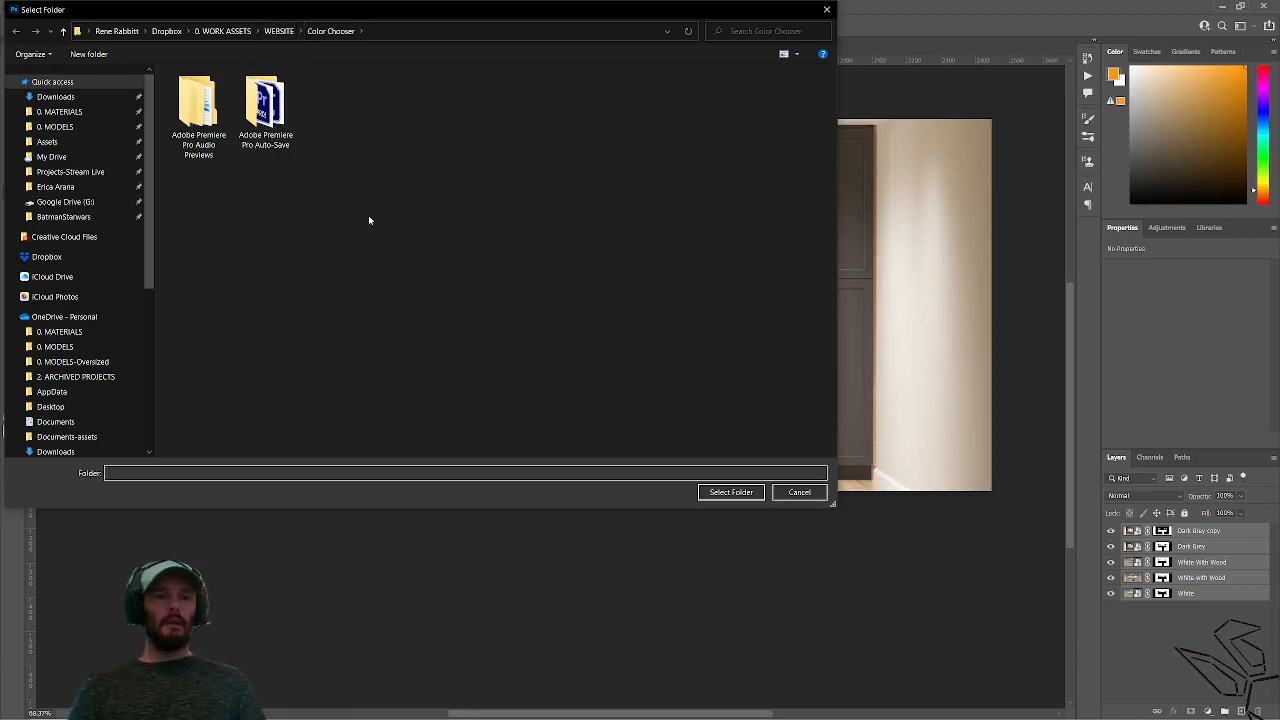
Create the folder "Color Chooser-Livestream" inside Color Chooser and export the layer PNGs into it.
key("ctrl+shift+n")
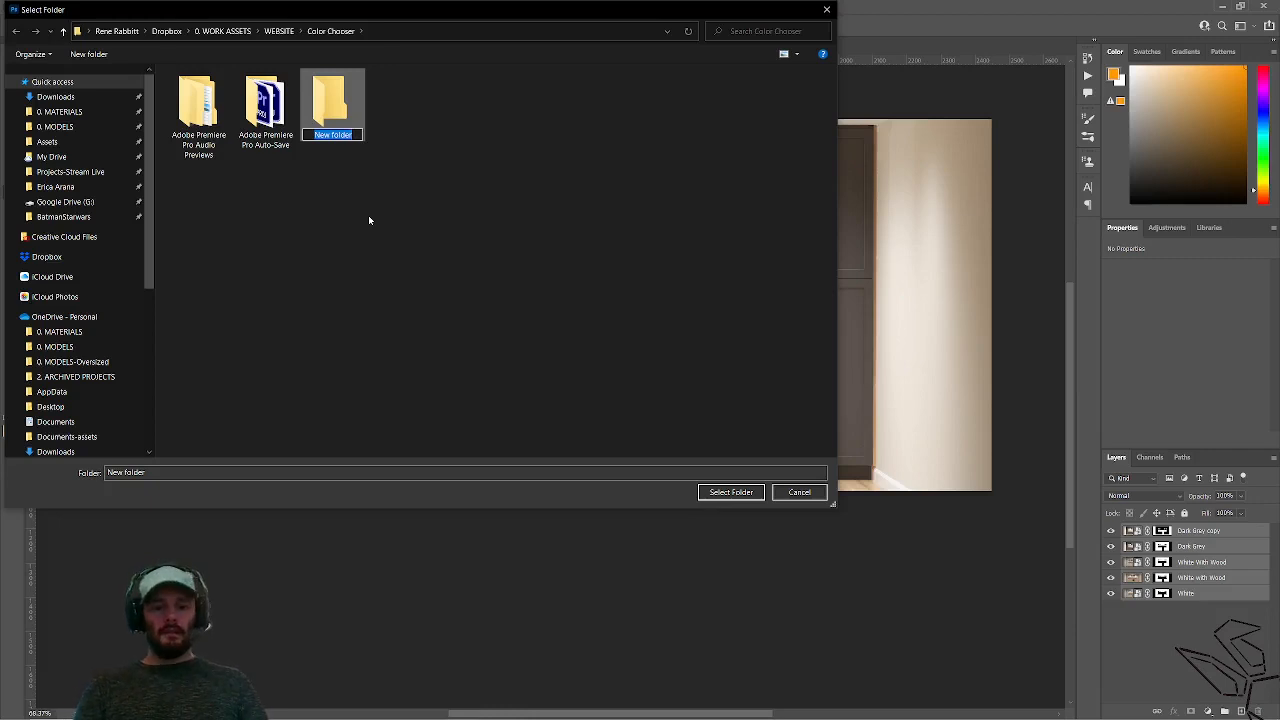
type("Color Ch")
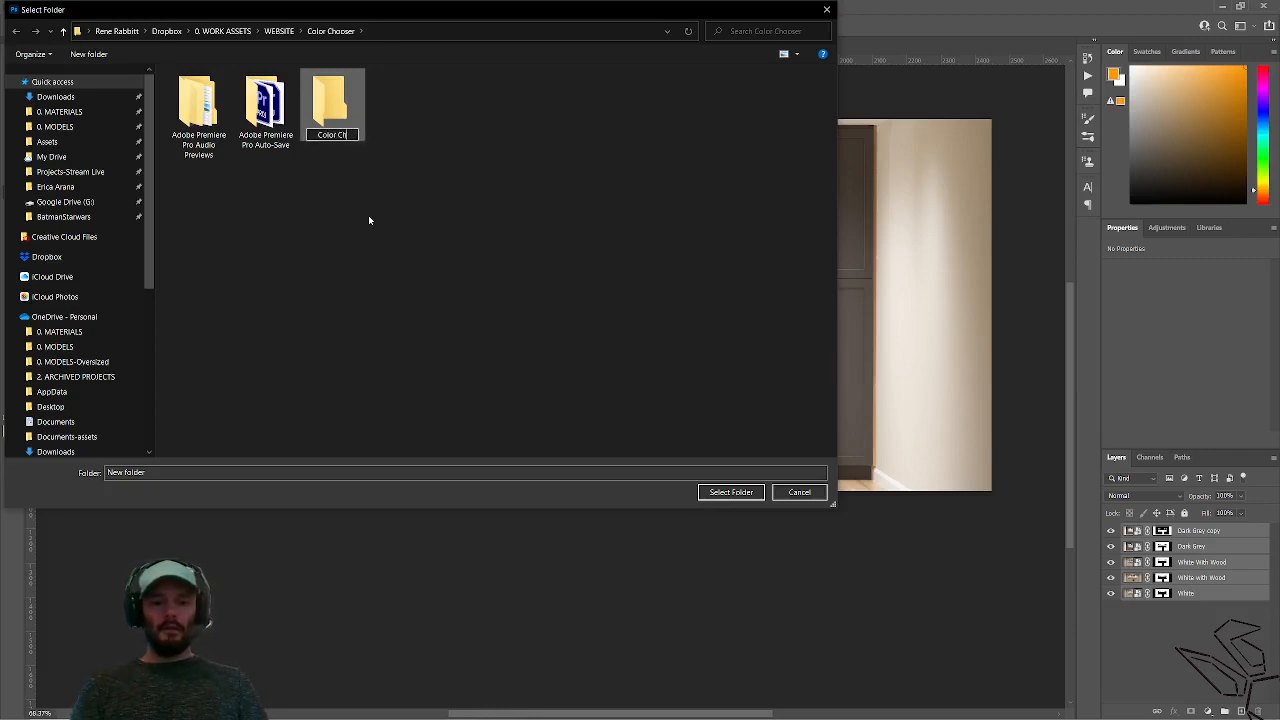
type("ooser-Liv")
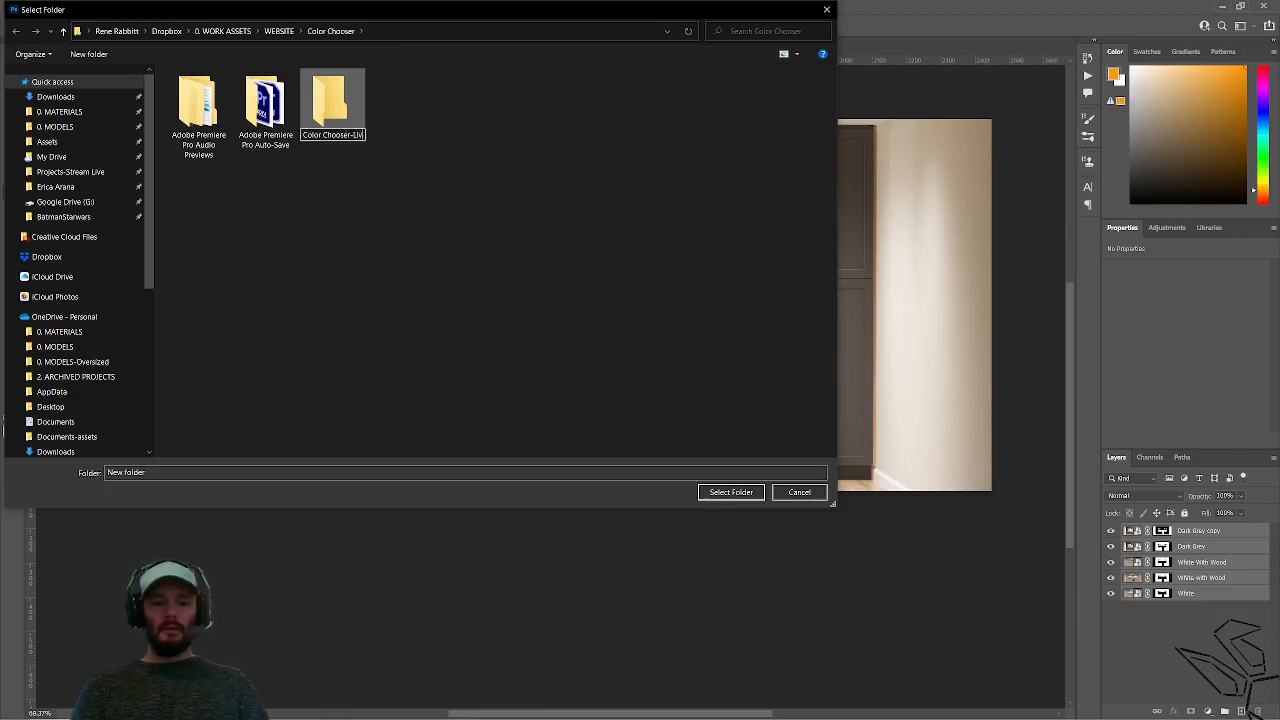
type("estream")
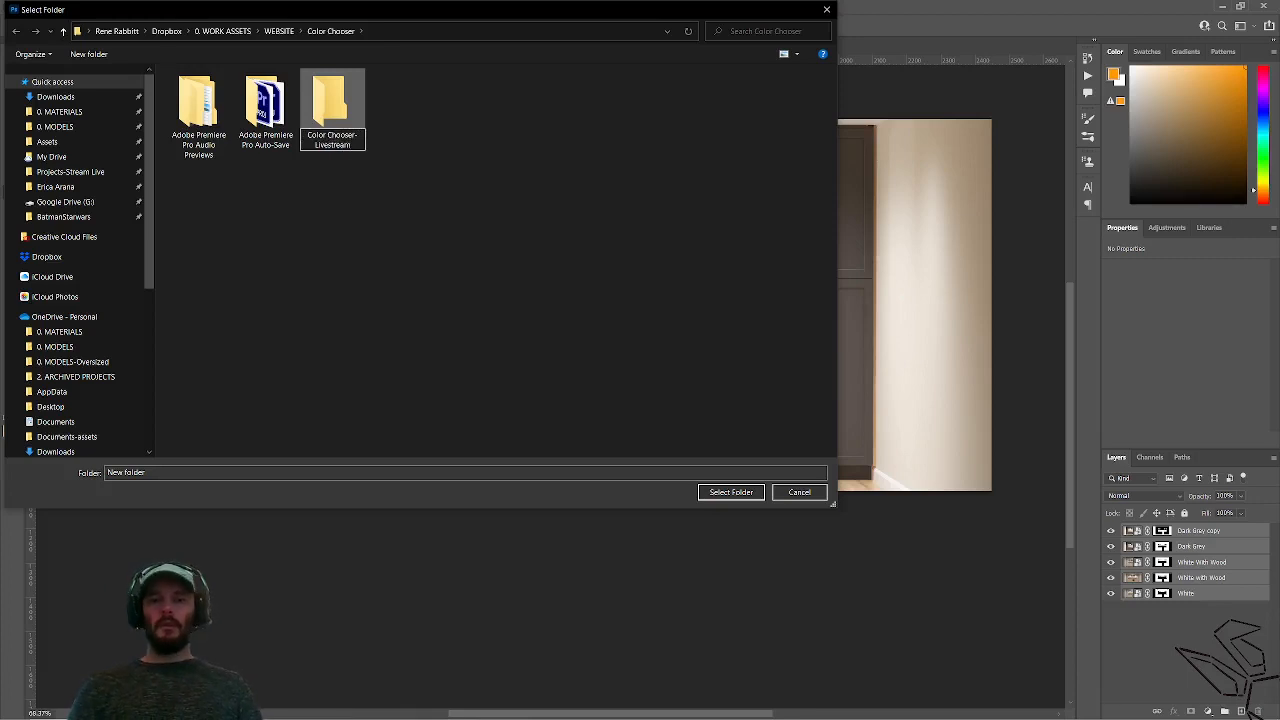
key("Return")
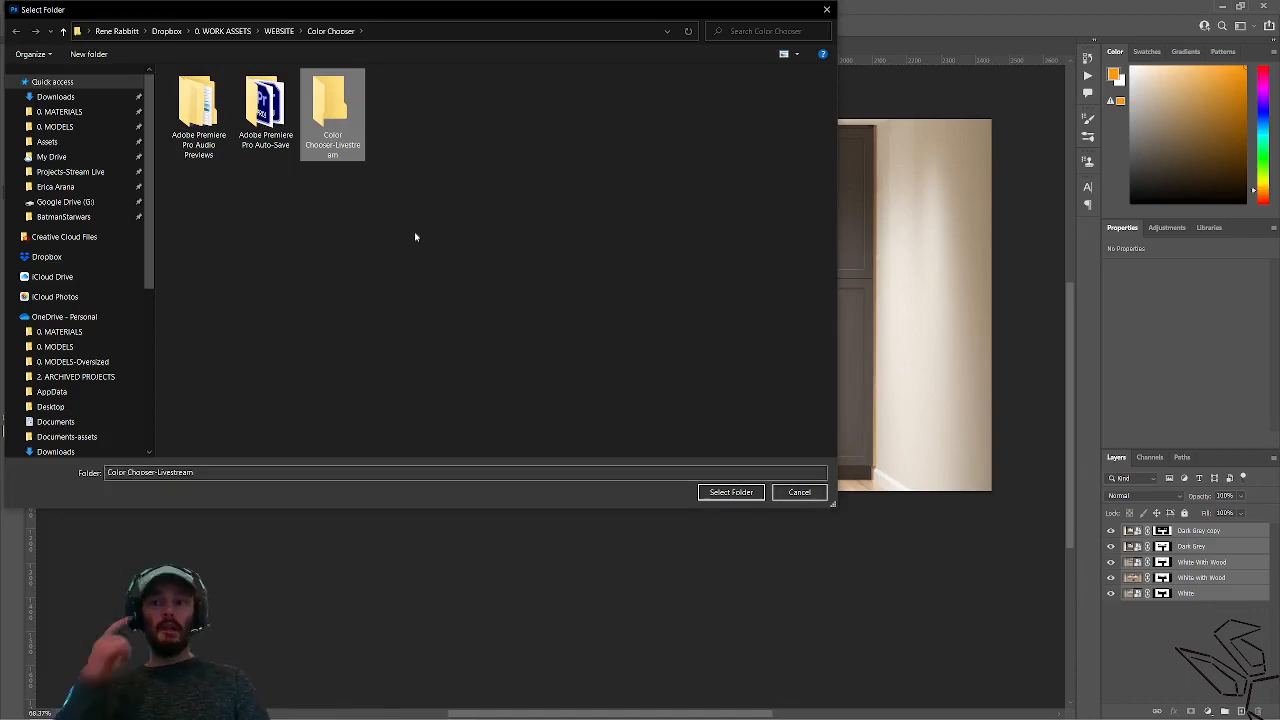
double_click(333, 100)
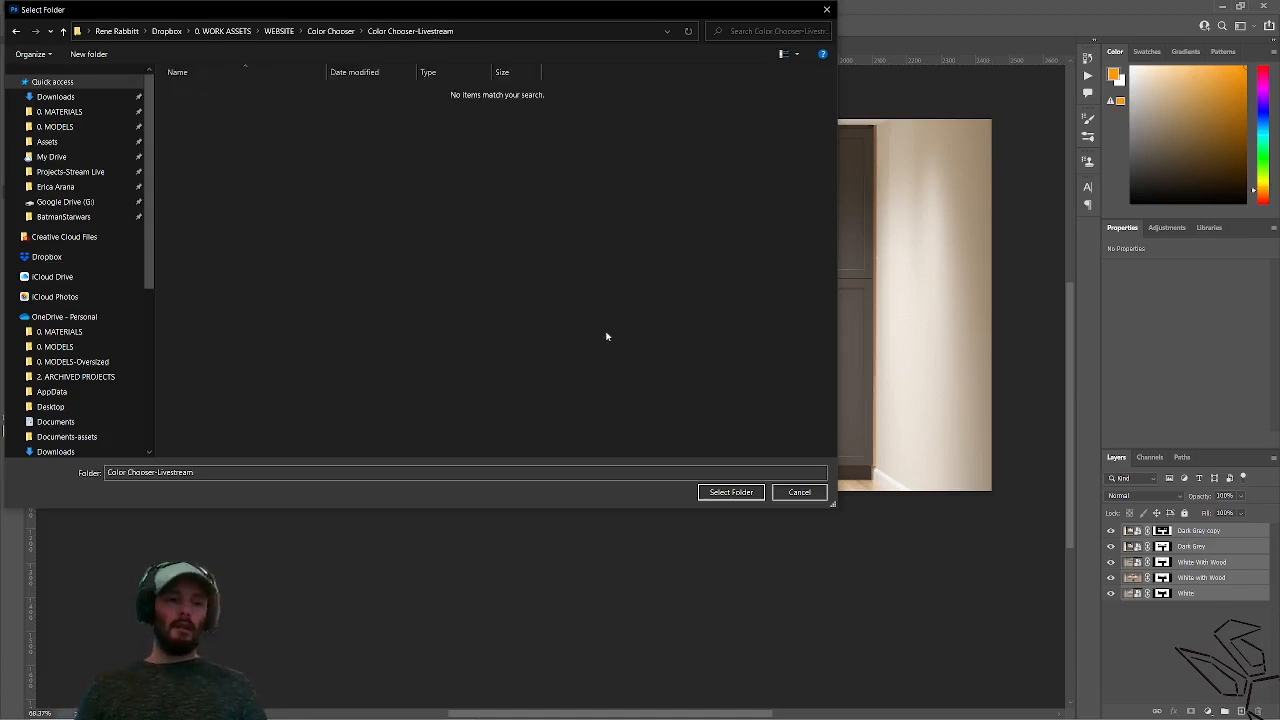
left_click(731, 492)
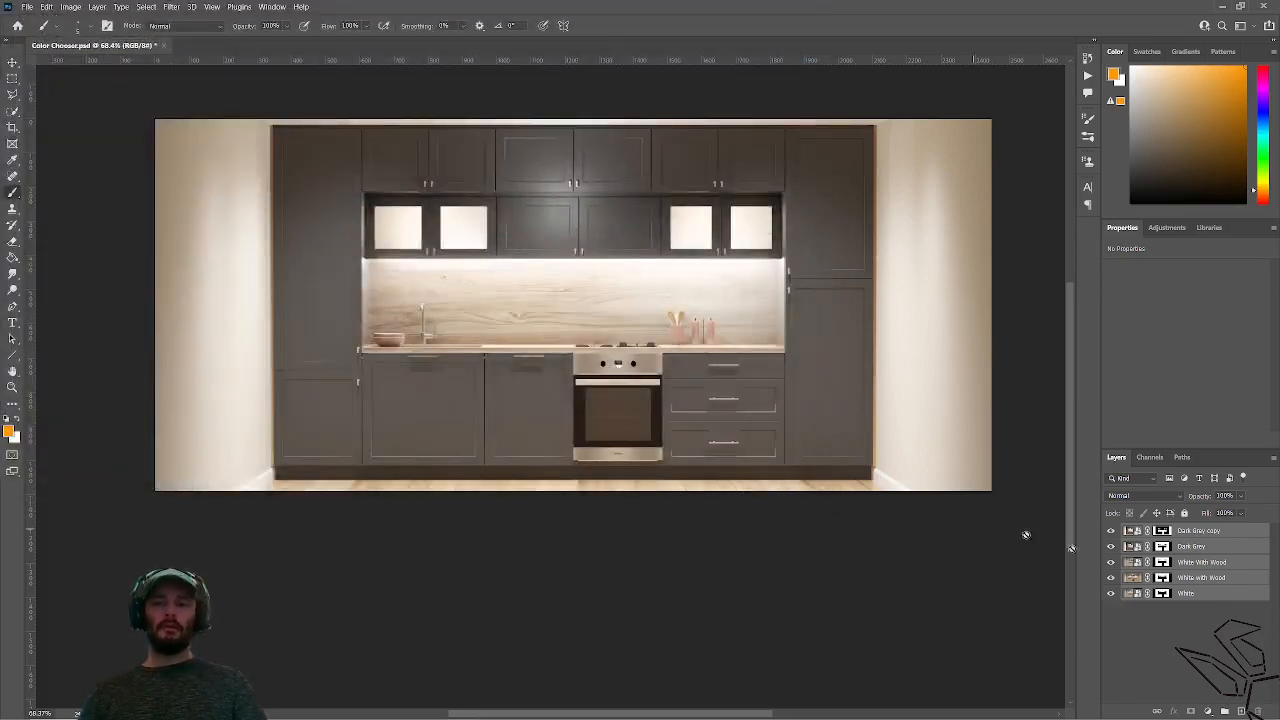
Select only the Dark Grey copy layer, then switch to the Rendering Color Options project in Premiere Pro and maximize its window.
left_click(1189, 535)
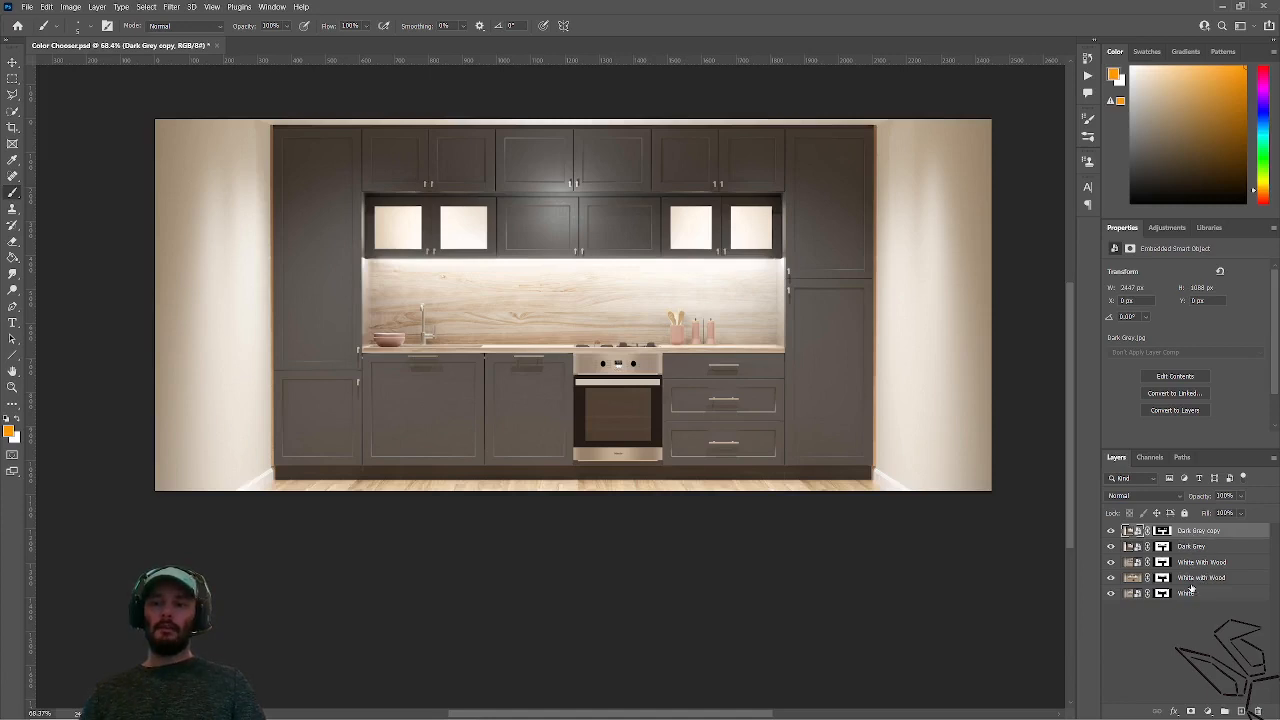
key("alt+Tab")
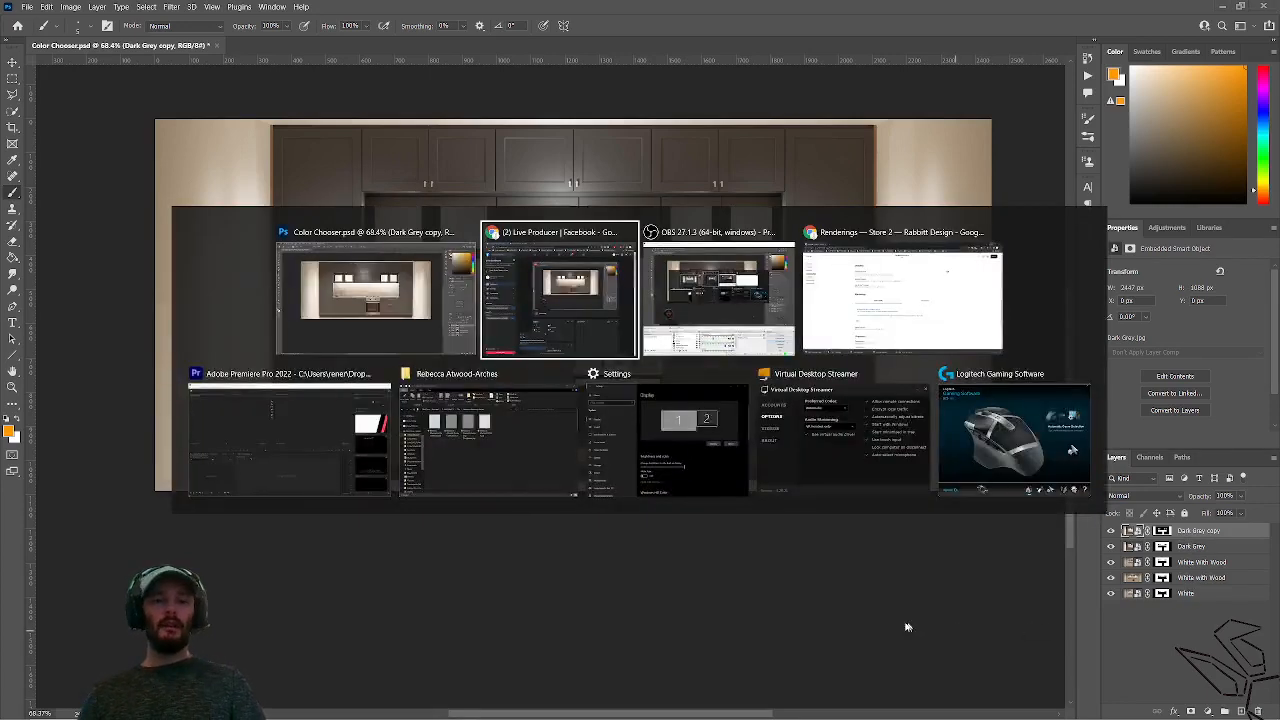
left_click(282, 452)
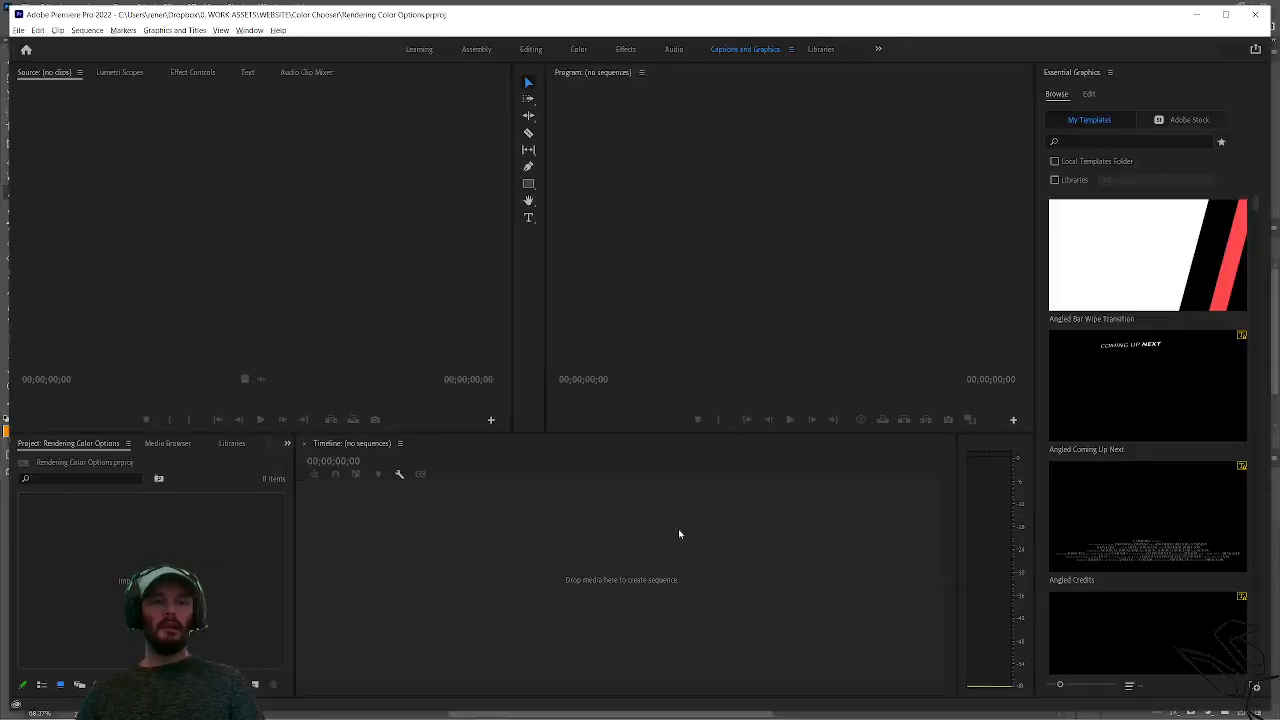
left_click(1225, 14)
Switch to File Explorer and open Dropbox > 0. WORK ASSETS > WEBSITE > Color Chooser > Color Chooser-Livestream.
key("alt+Tab")
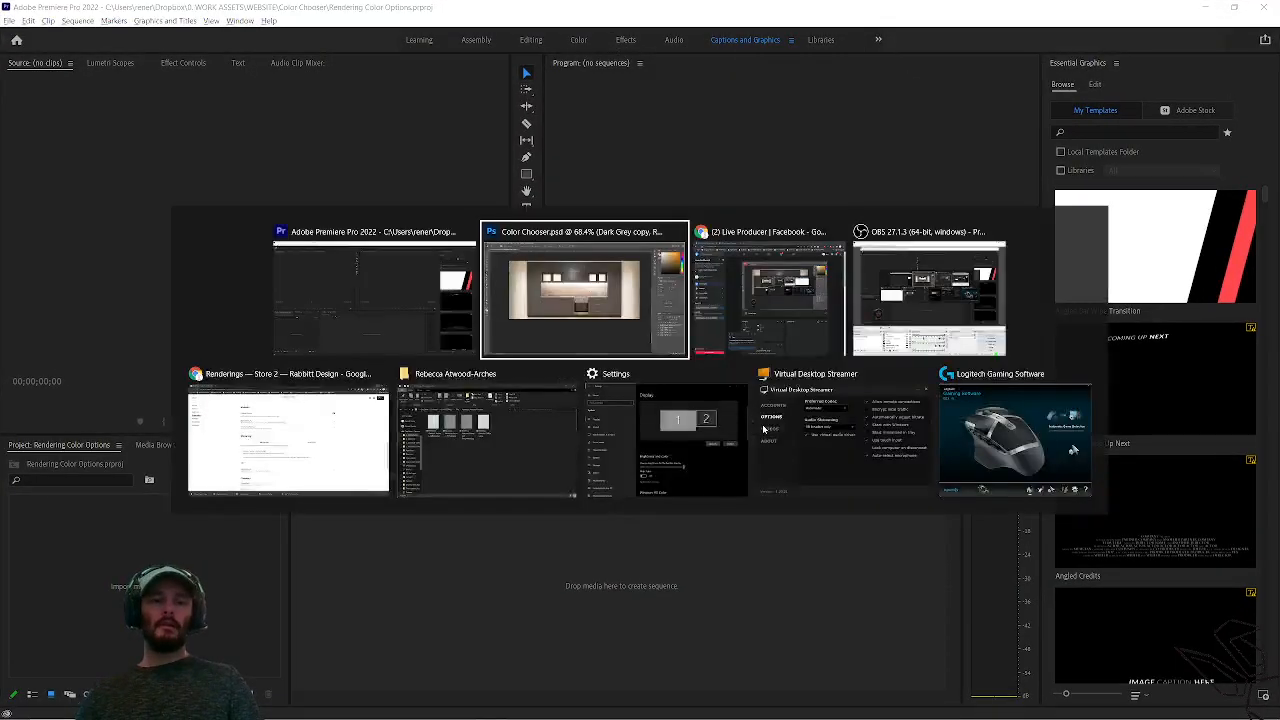
left_click(490, 418)
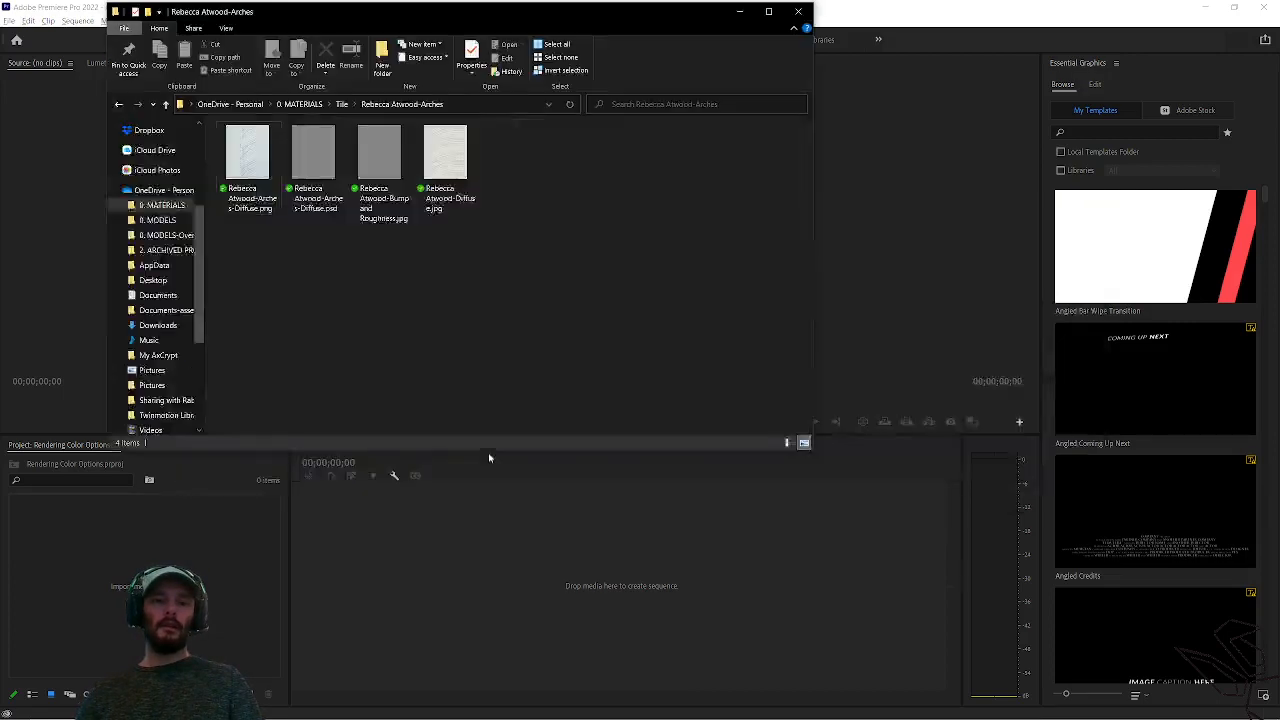
scroll(157, 223, "down", 1)
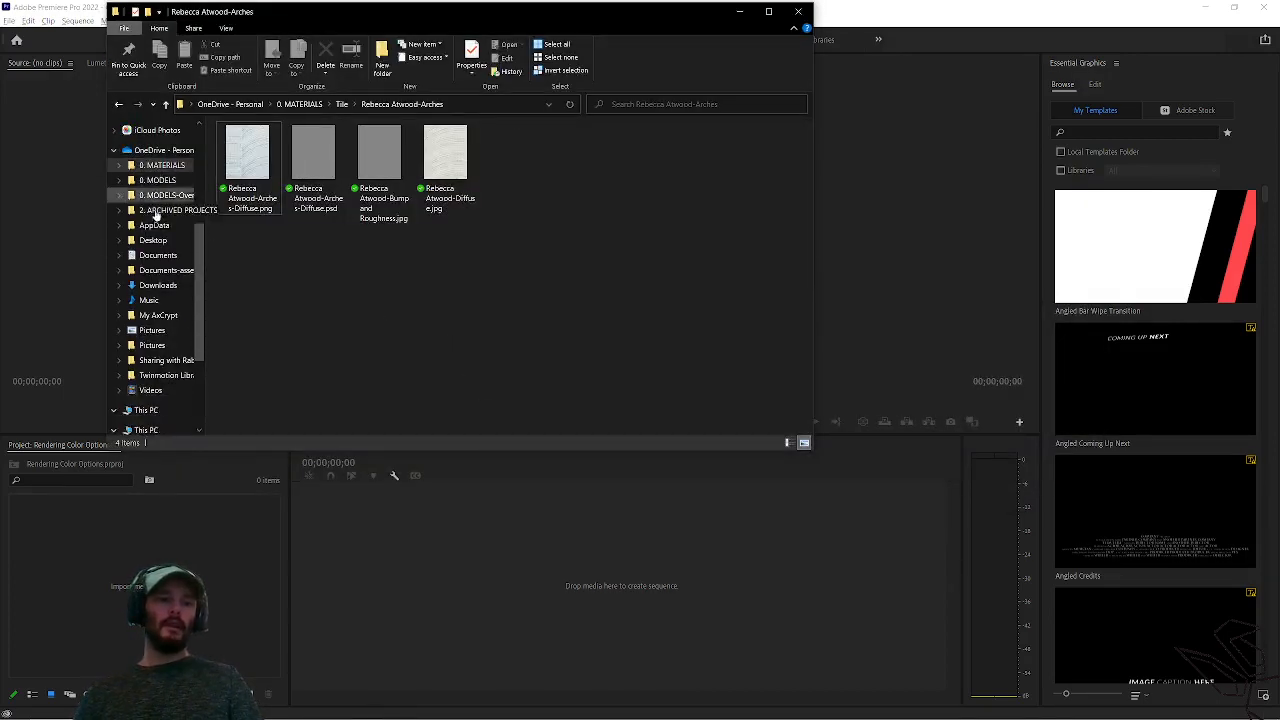
scroll(145, 206, "up", 2)
left_click(150, 168)
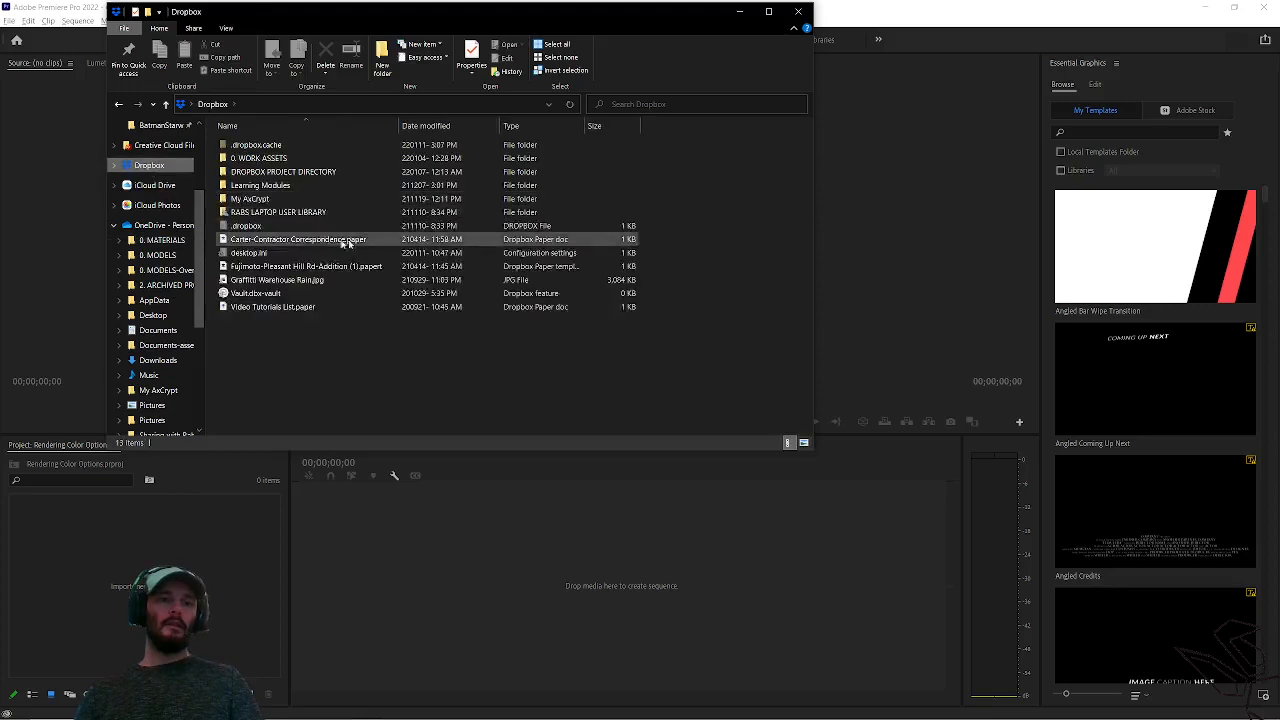
double_click(262, 160)
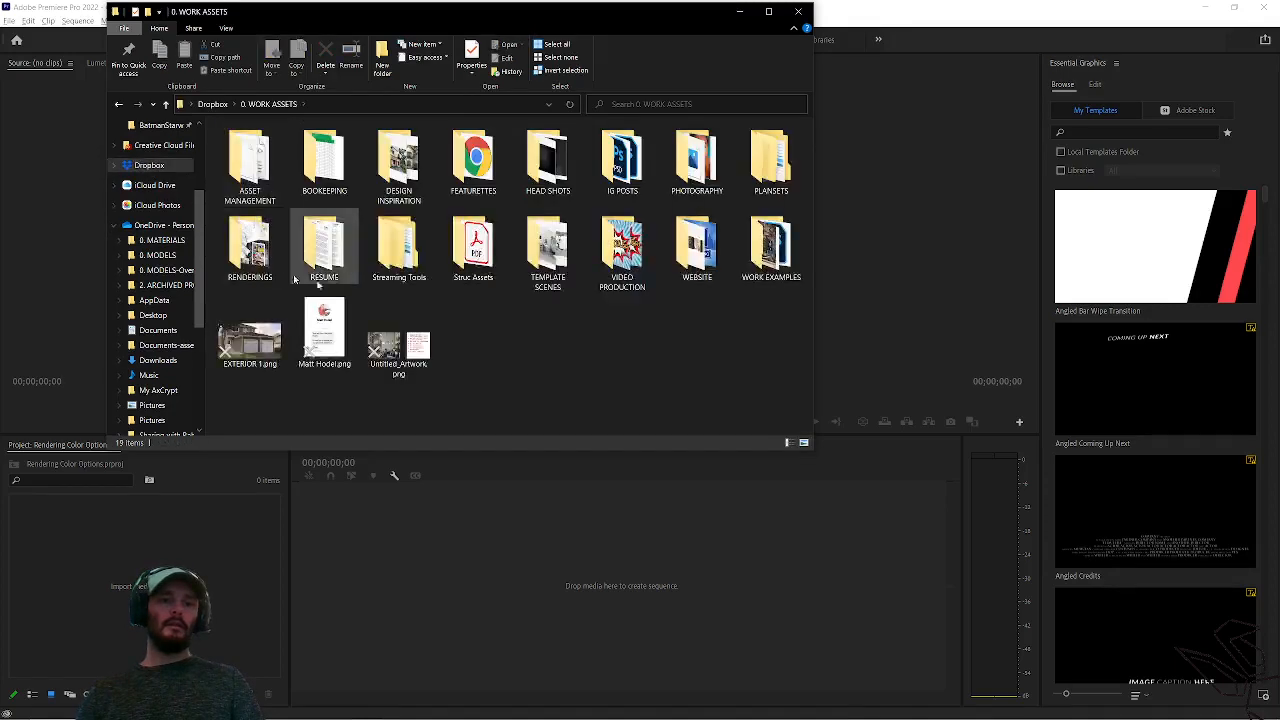
double_click(700, 252)
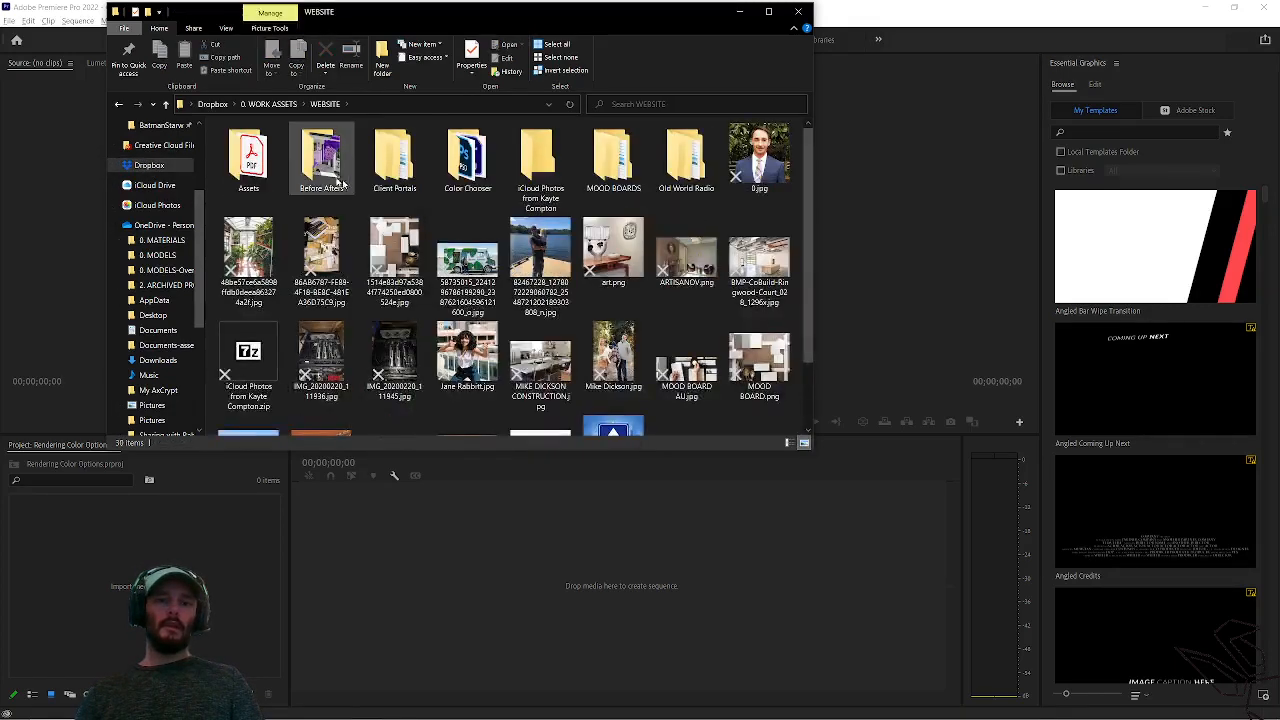
left_click(465, 158)
double_click(465, 158)
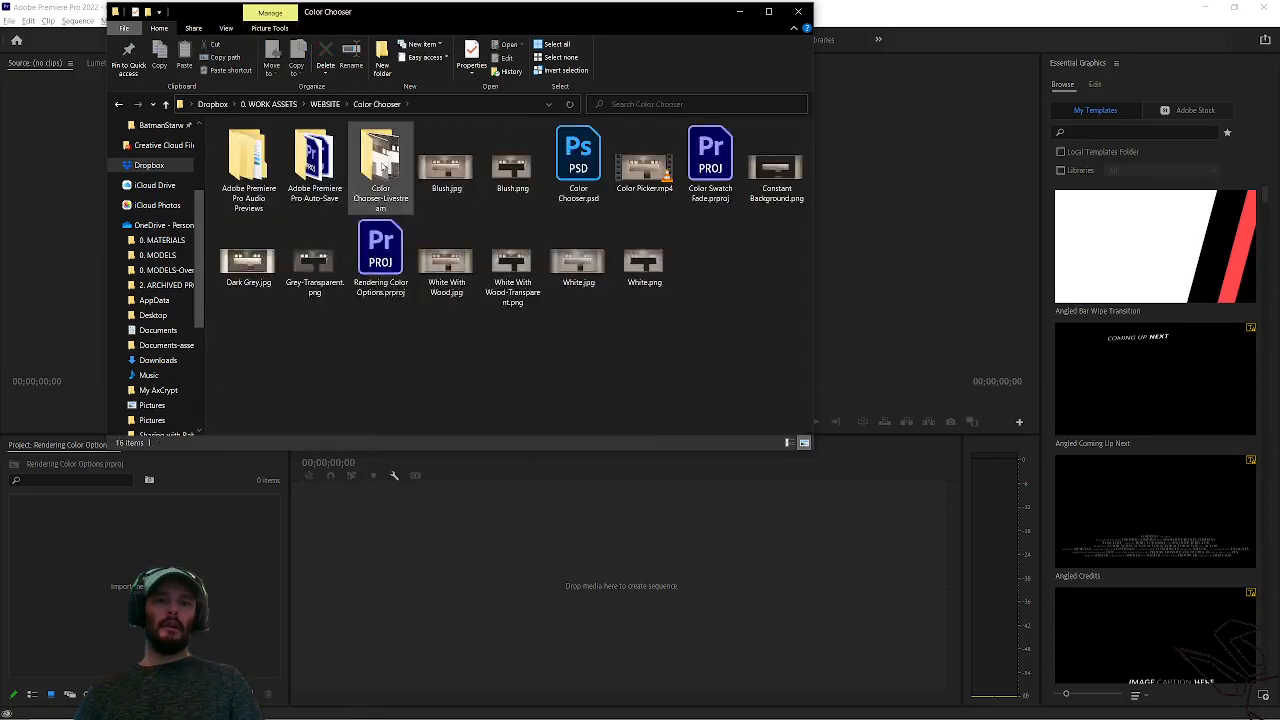
double_click(381, 165)
Place Dark Grey copy.png in the empty Premiere Pro timeline as a new sequence, keeping the folder window clear of the program preview.
left_click_drag(549, 229, 240, 210)
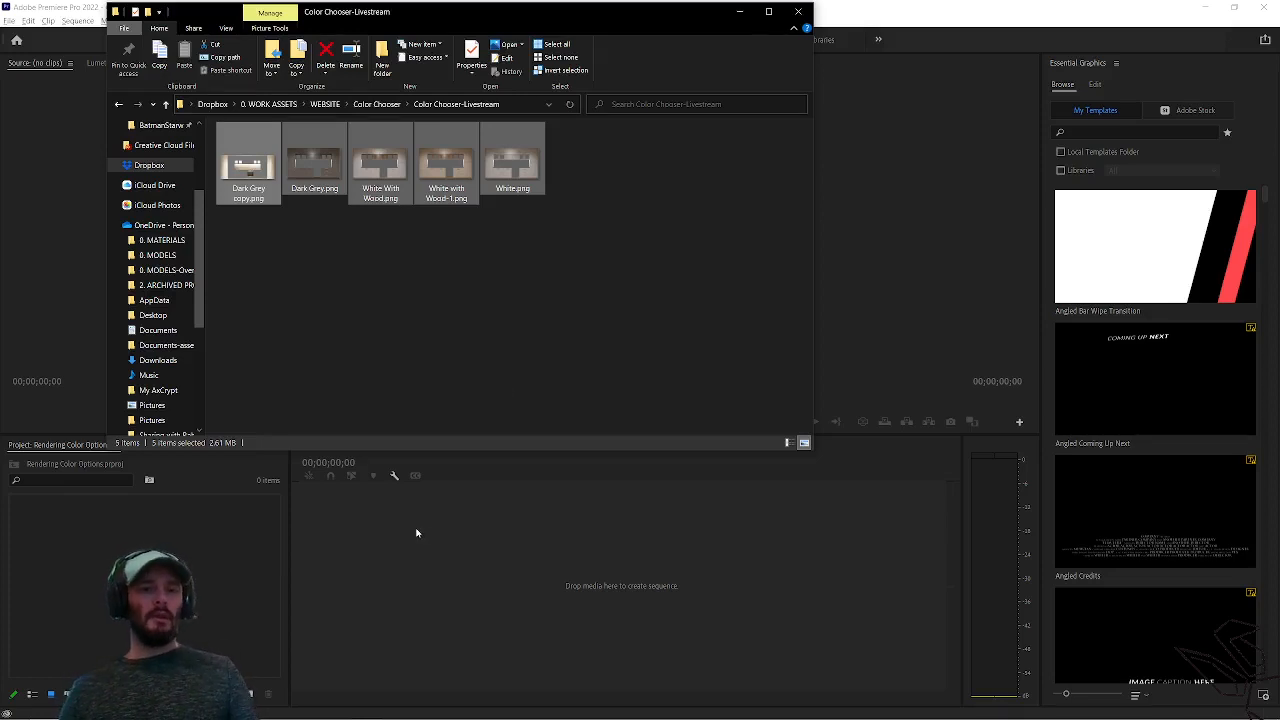
left_click(459, 306)
left_click_drag(497, 17, 735, 81)
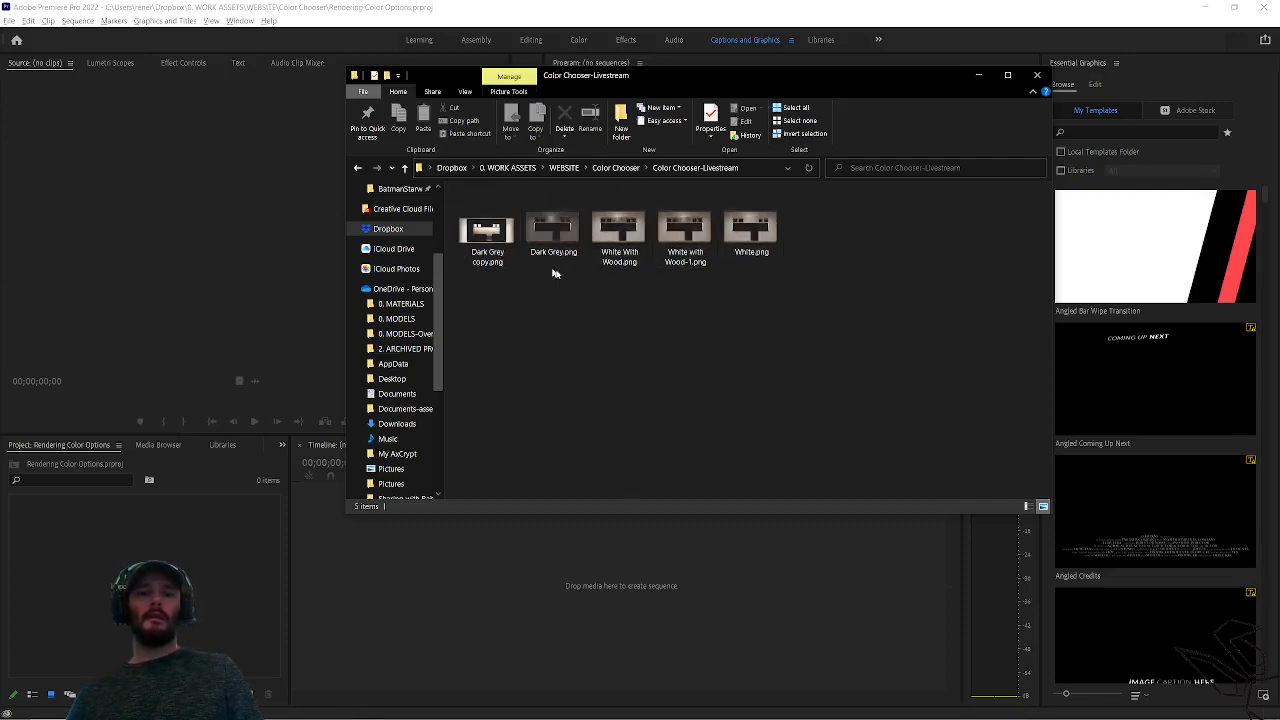
left_click(493, 237)
left_click_drag(493, 237, 352, 584)
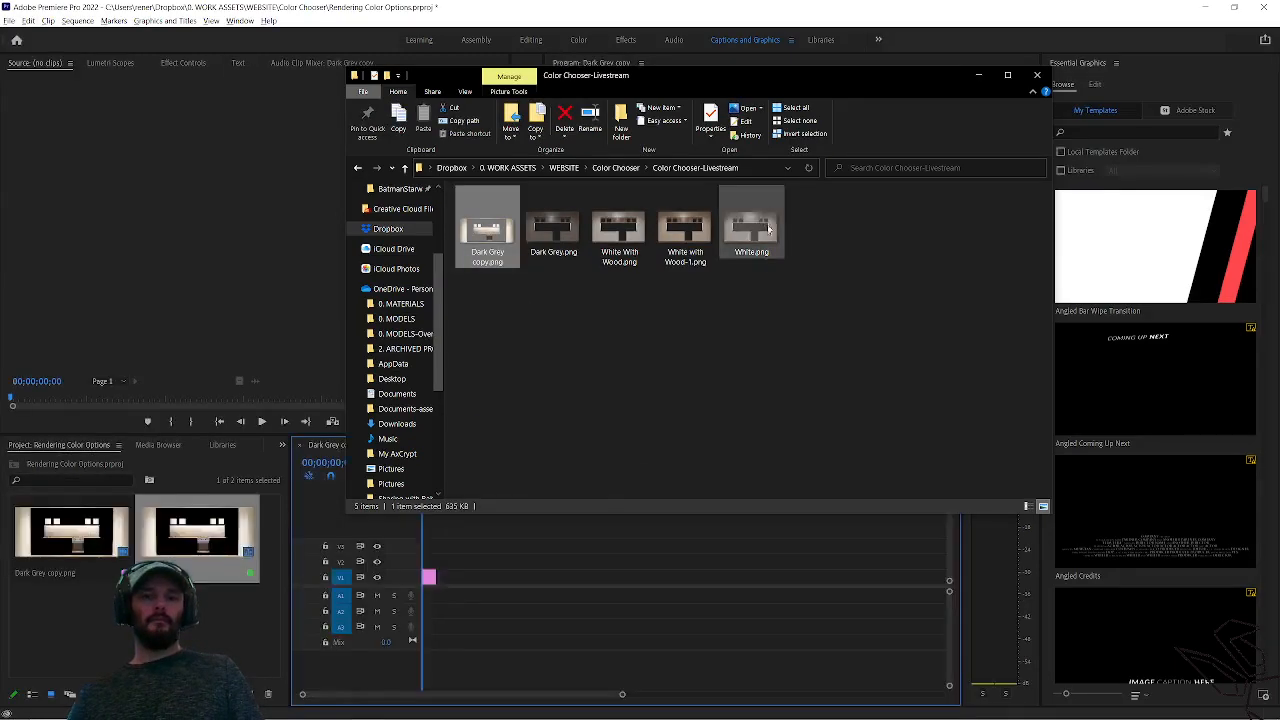
left_click_drag(812, 90, 667, 66)
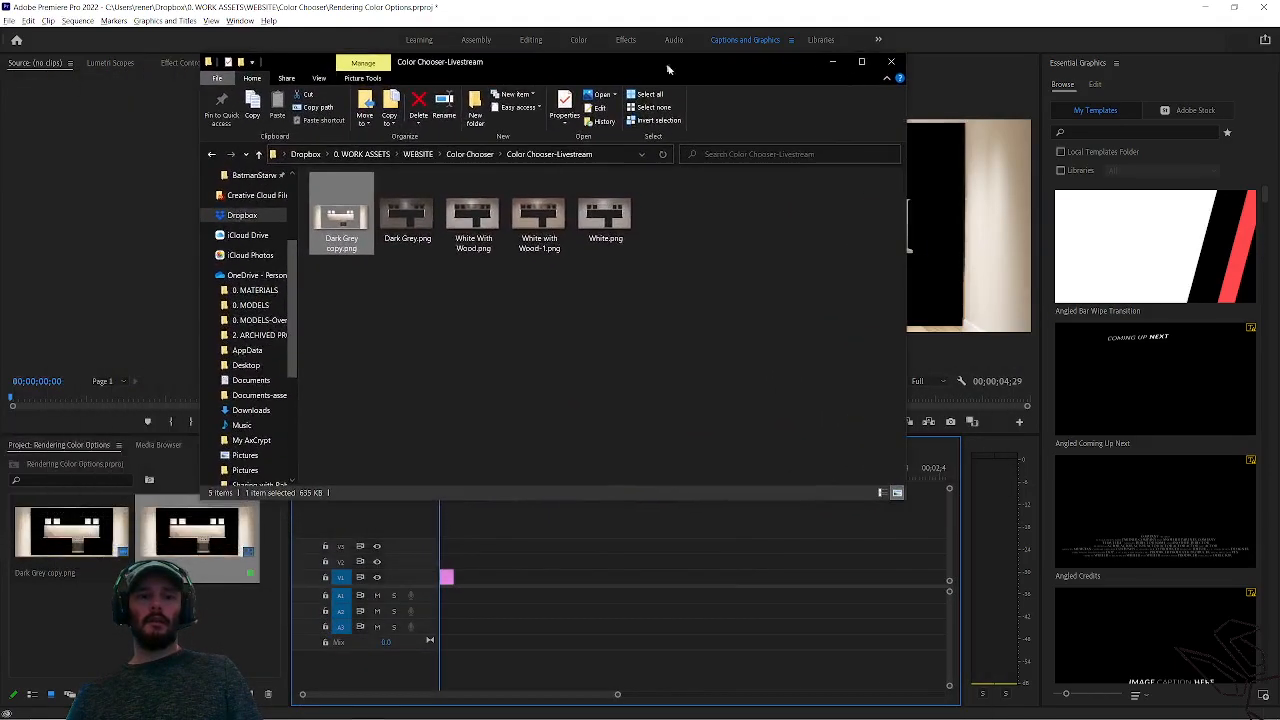
Add Dark Grey.png, White With Wood.png, White with Wood-1.png and White.png to track V2 from the sequence start, and minimize the folder window.
left_click_drag(392, 298, 610, 230)
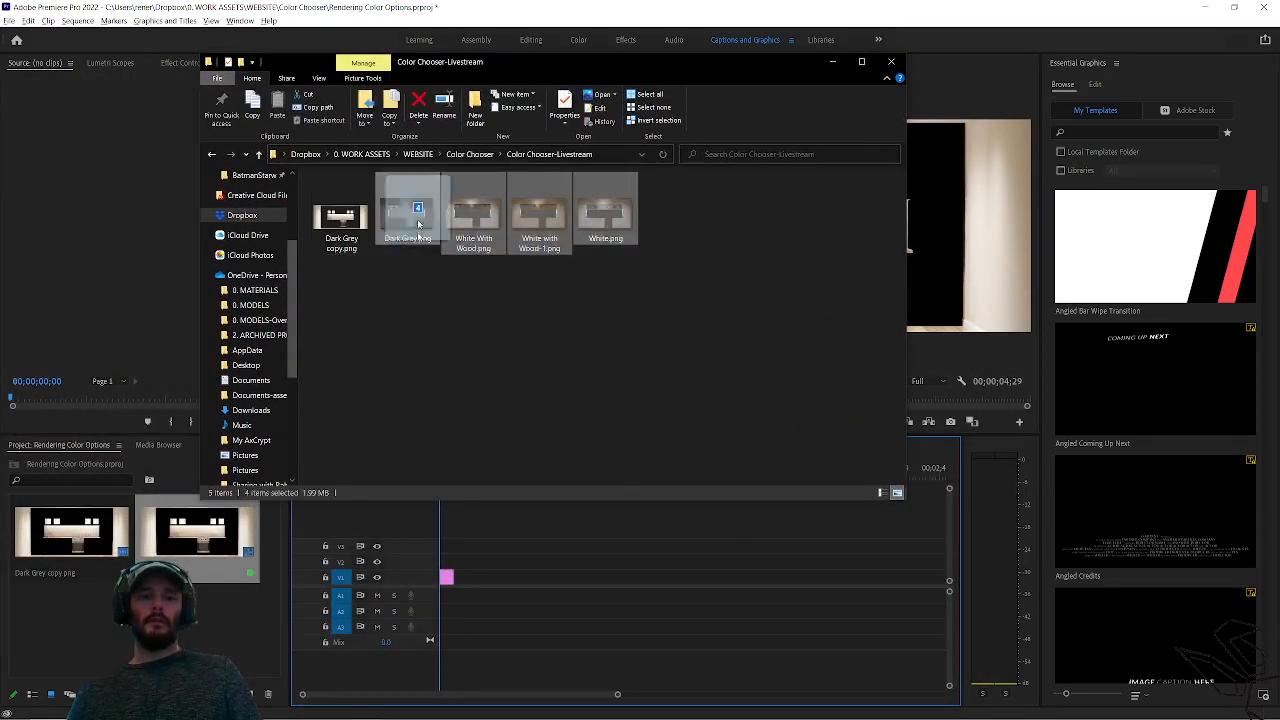
left_click_drag(408, 214, 446, 563)
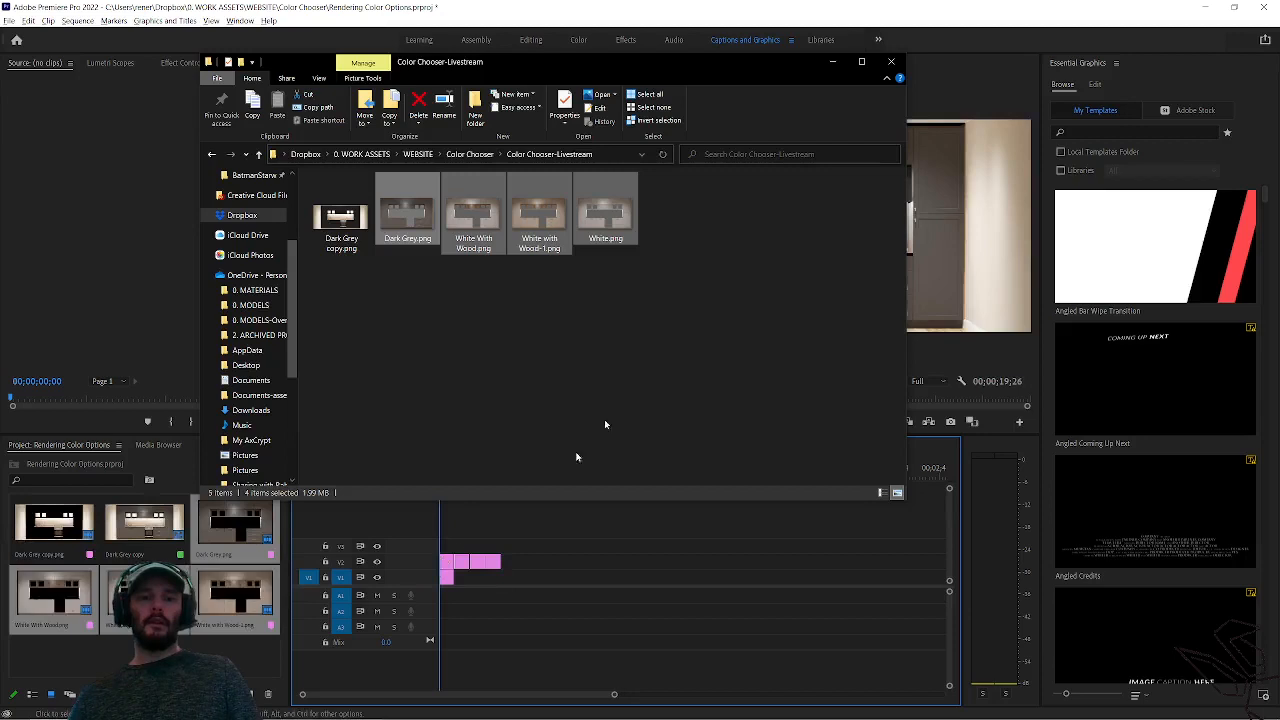
left_click(832, 62)
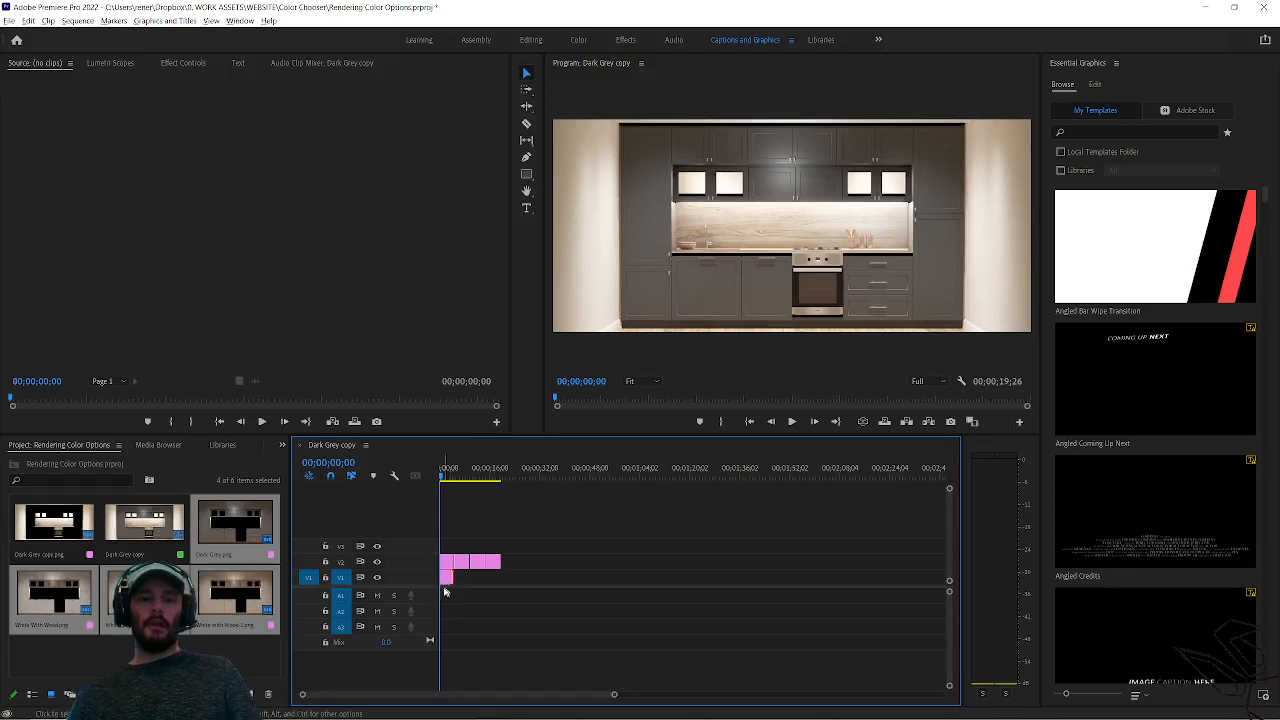
Extend the Dark Grey copy.png background on V1 to the end of the V2 clips and return the playhead to the start.
key("=")
key("=")
key("=")
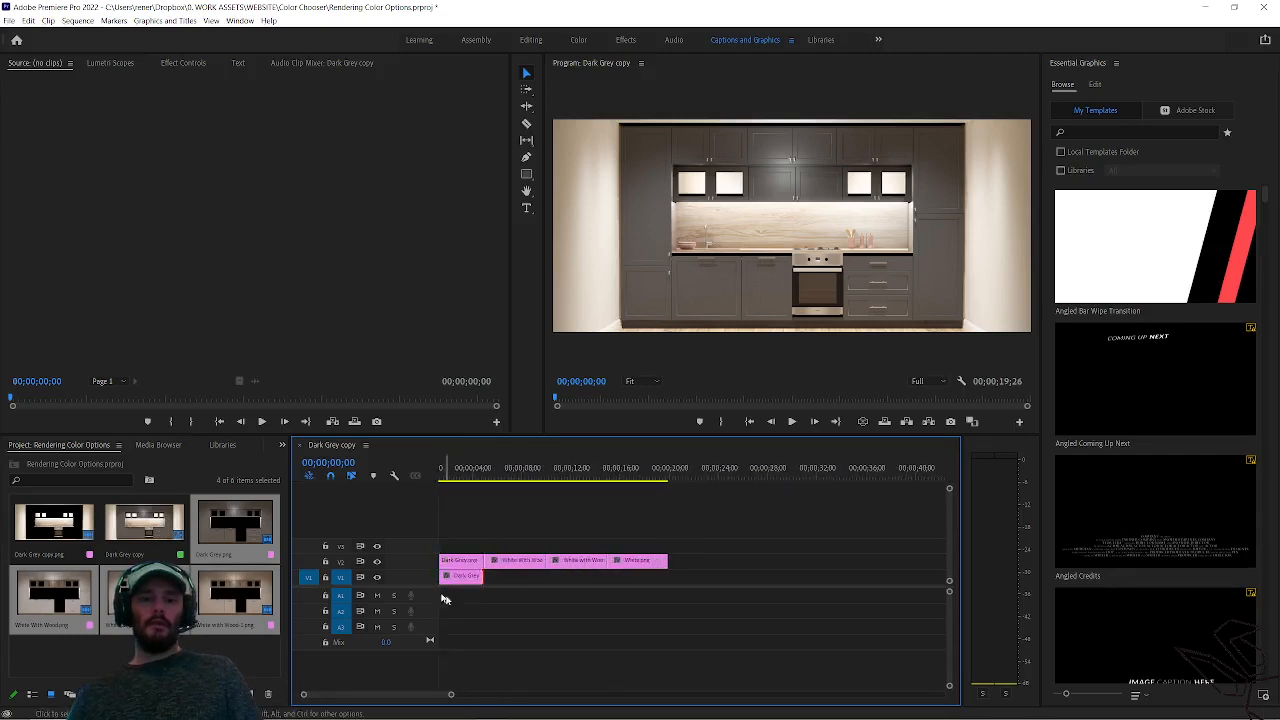
key("=")
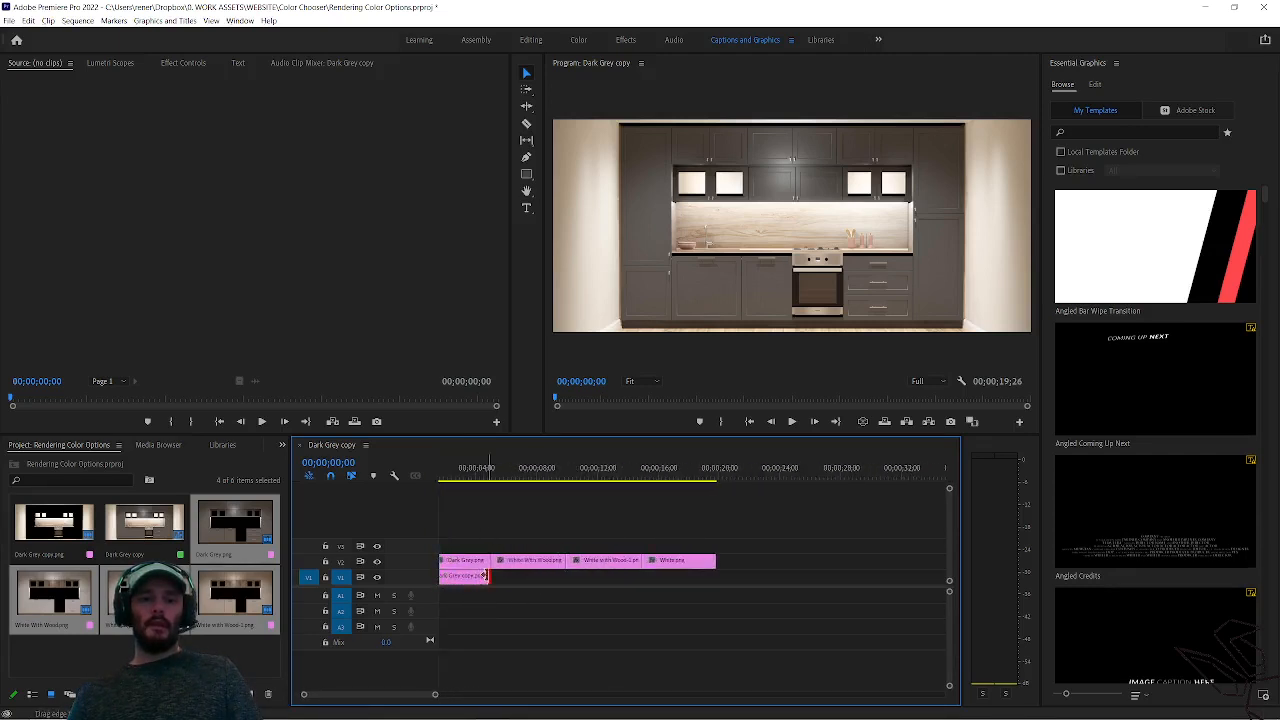
left_click_drag(487, 576, 713, 577)
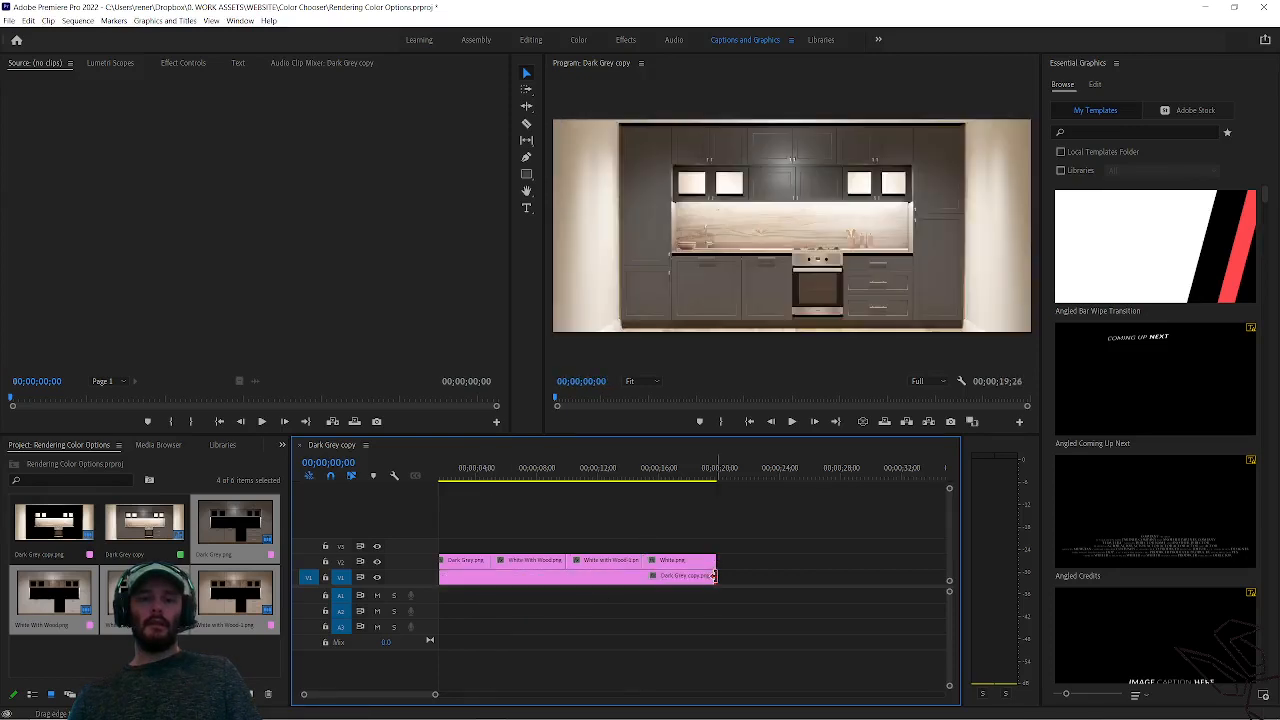
left_click(442, 474)
mouse_move(442, 476)
left_mouse_down()
mouse_move(727, 485)
mouse_move(430, 481)
left_mouse_up()
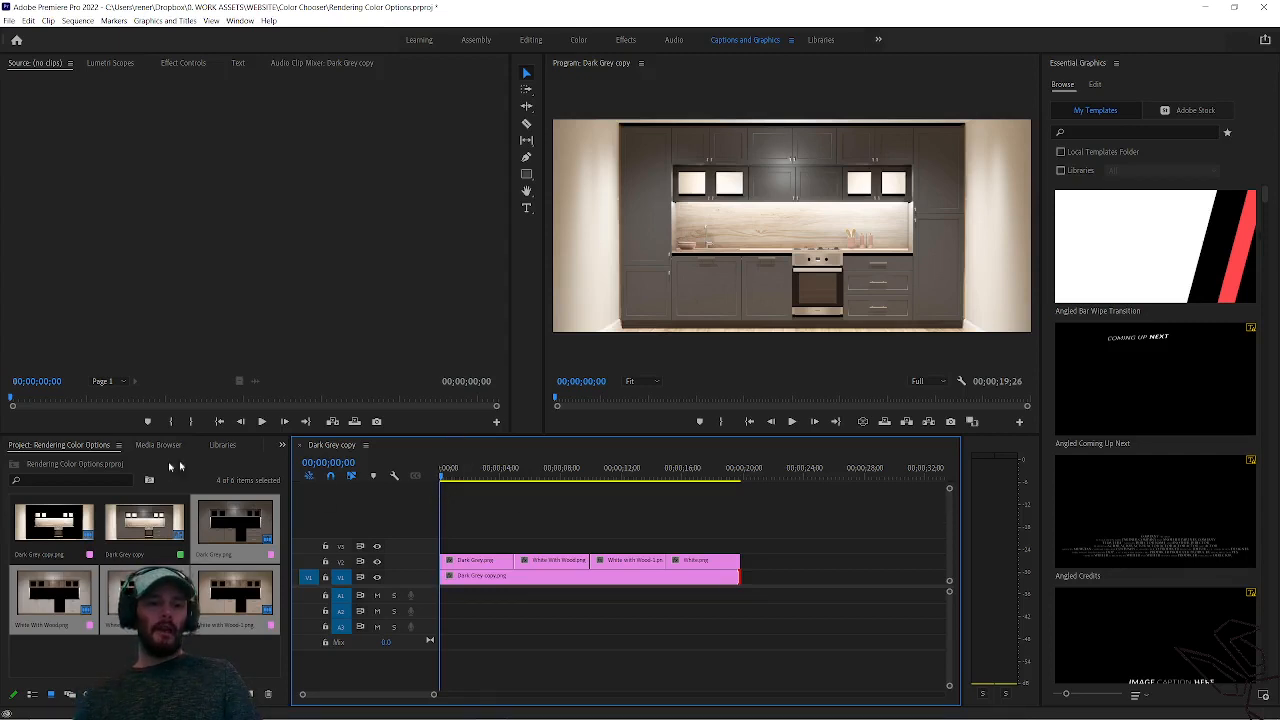
Show the Dissolve video transitions in the effects library and play the sequence from the start to check its pace.
left_click(208, 462)
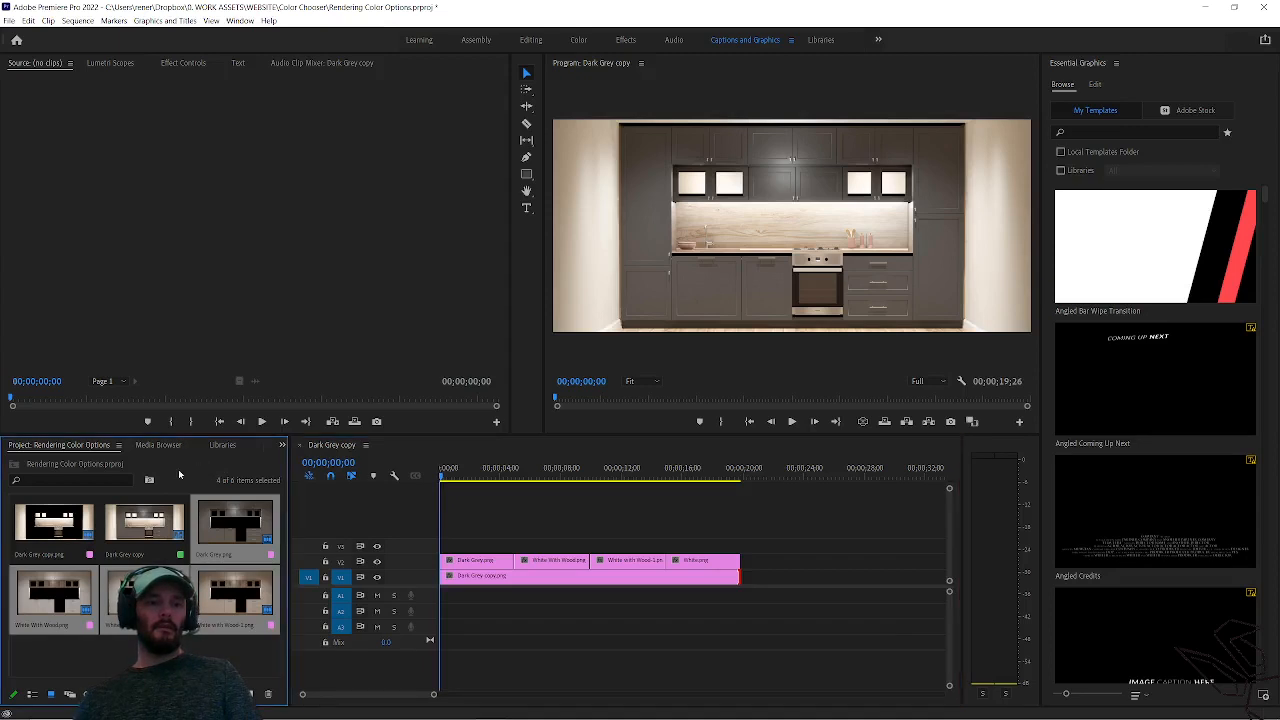
scroll(183, 449, "down", 3)
scroll(183, 451, "down", 1)
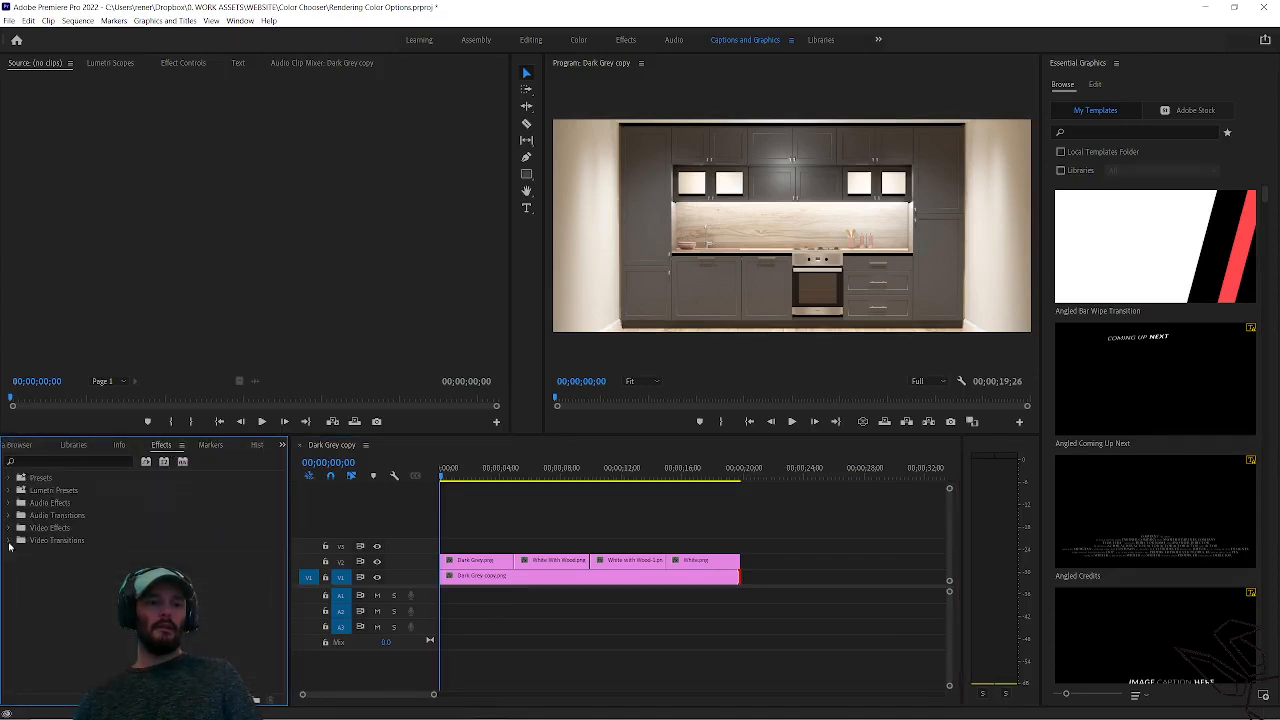
left_click(9, 541)
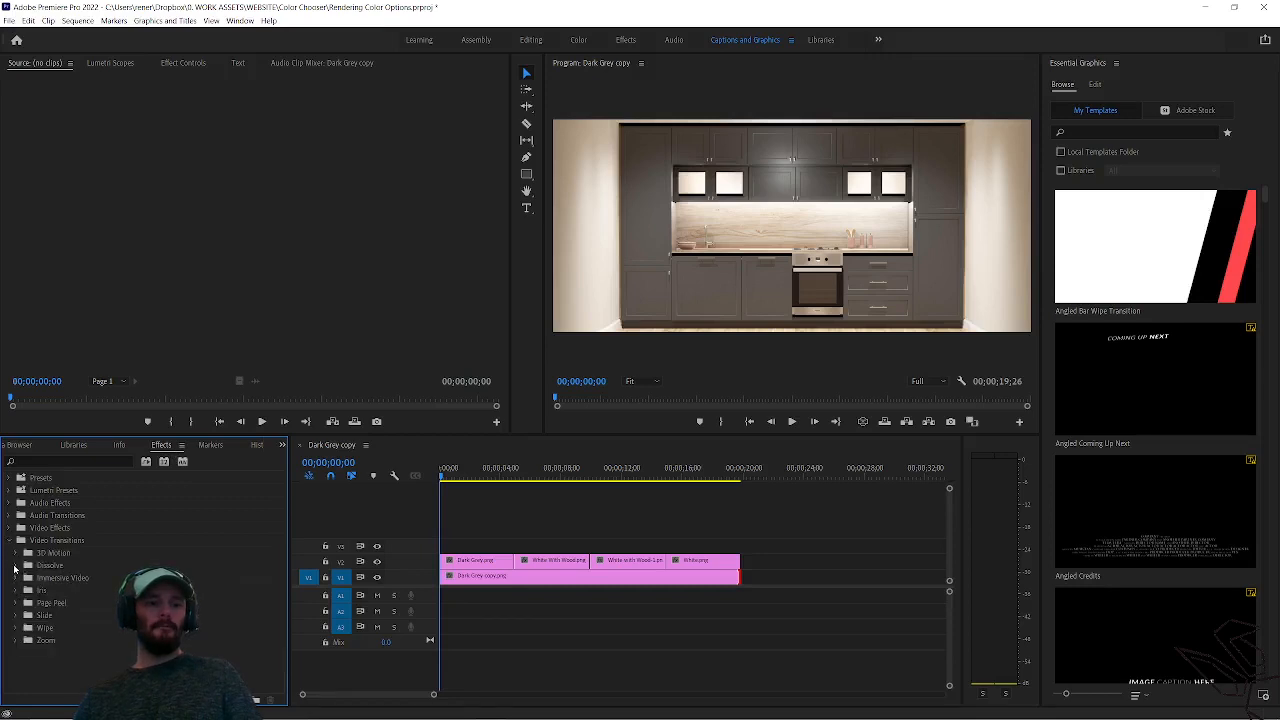
left_click(15, 566)
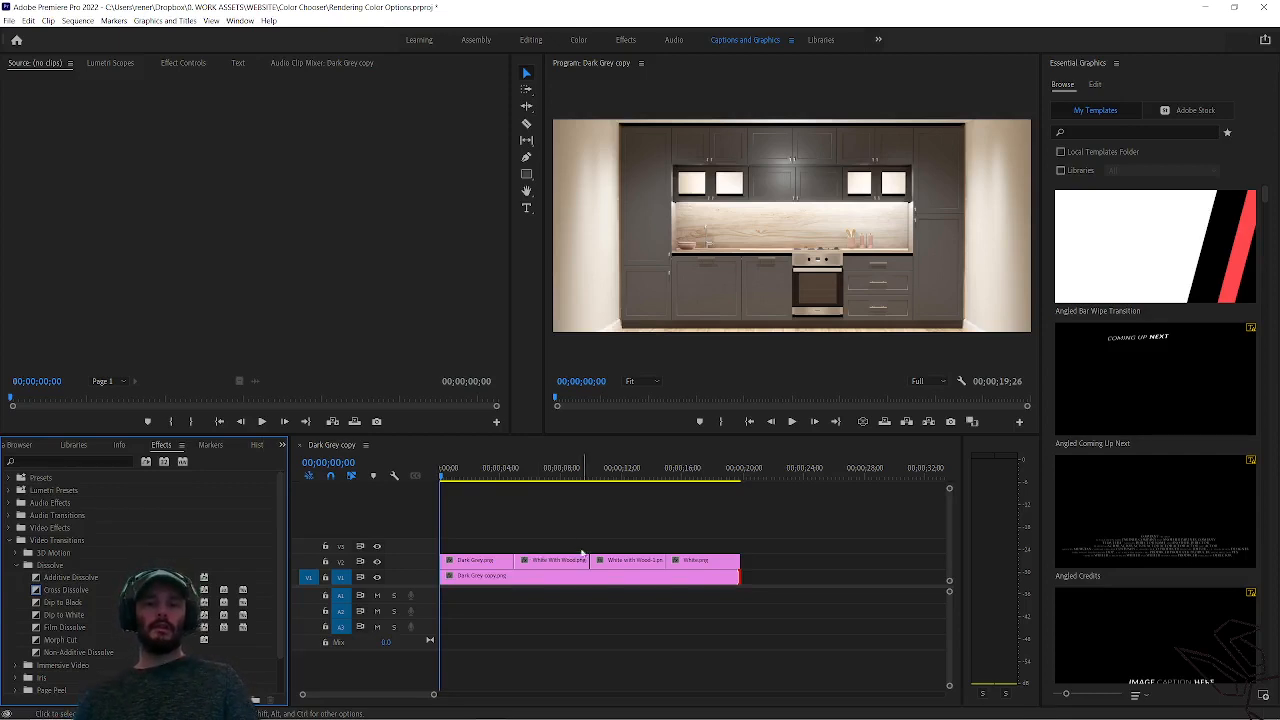
left_click(790, 422)
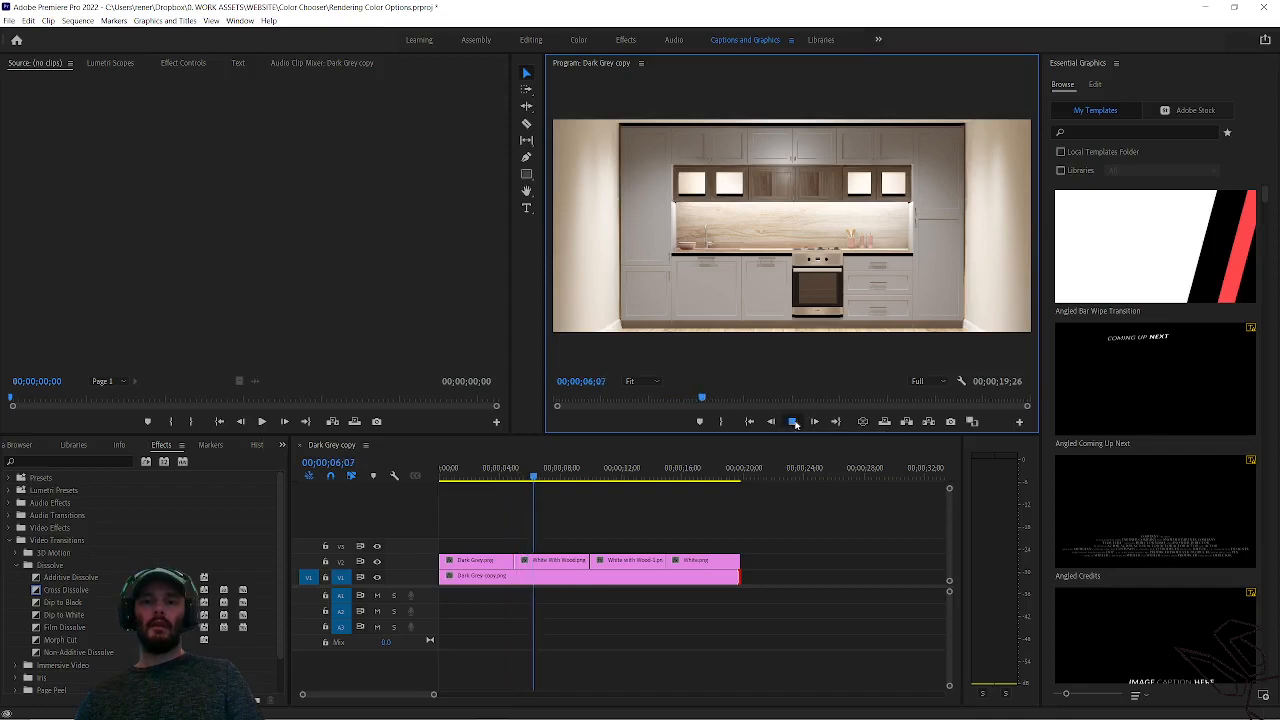
left_click(795, 423)
Nest the four color variant clips on V2 into one sequence with the default name.
left_click_drag(757, 538, 443, 565)
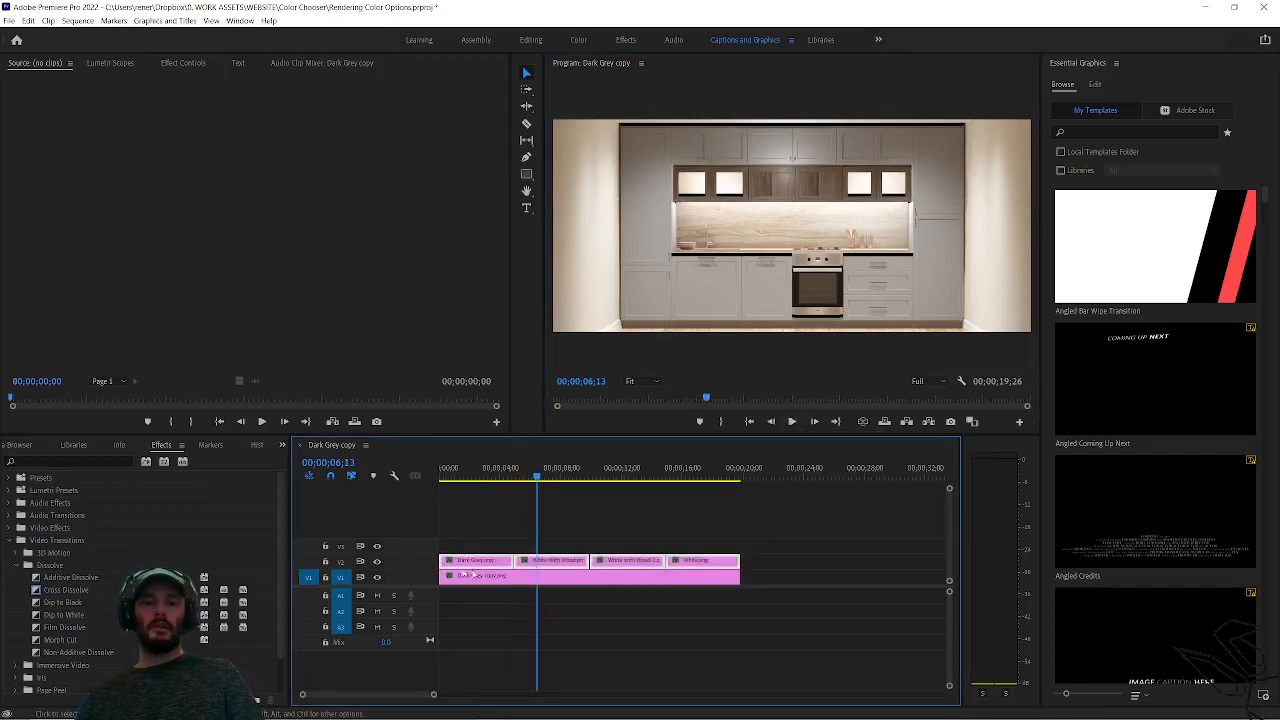
right_click(545, 561)
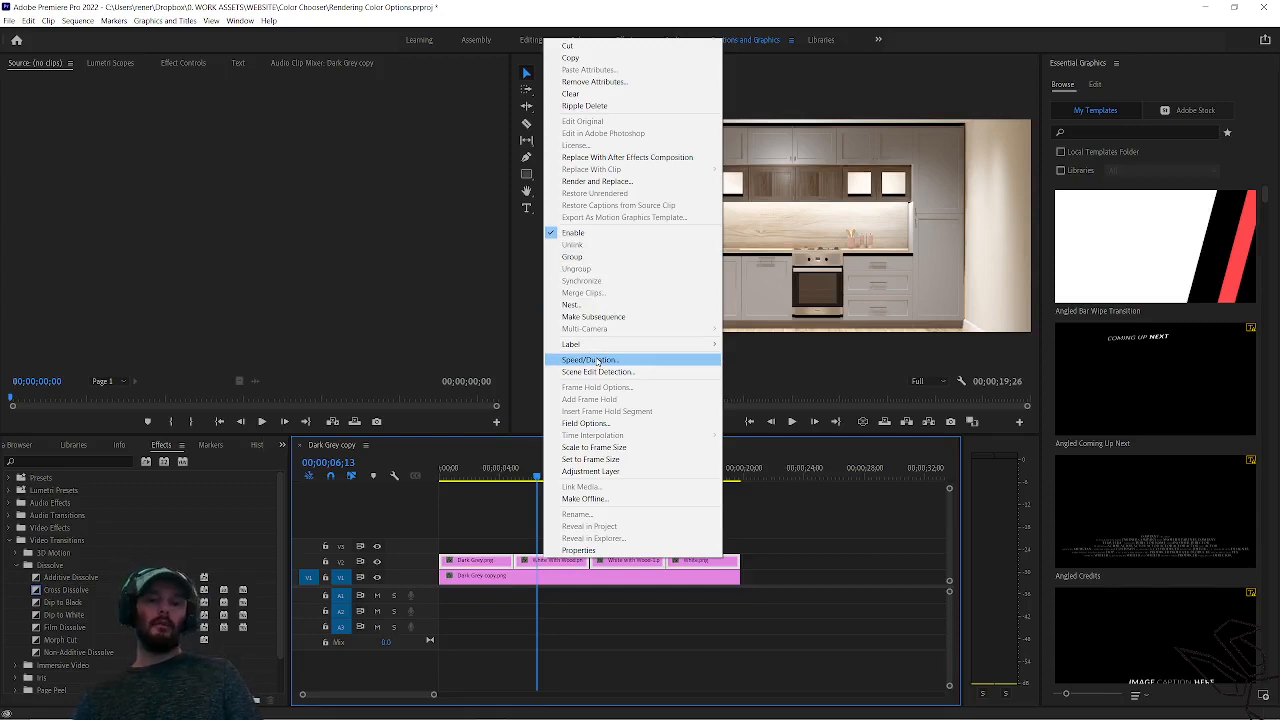
left_click(580, 305)
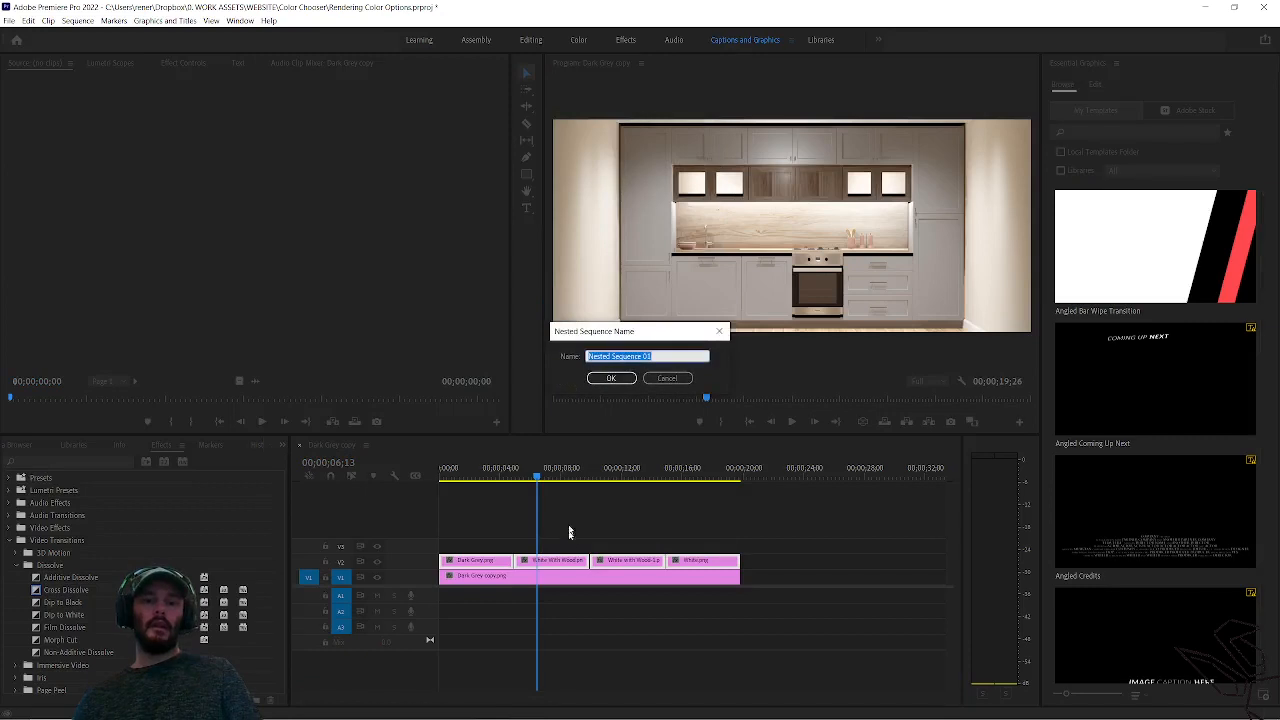
left_click(612, 378)
Set the nested sequence's playback speed to 300%.
right_click(577, 563)
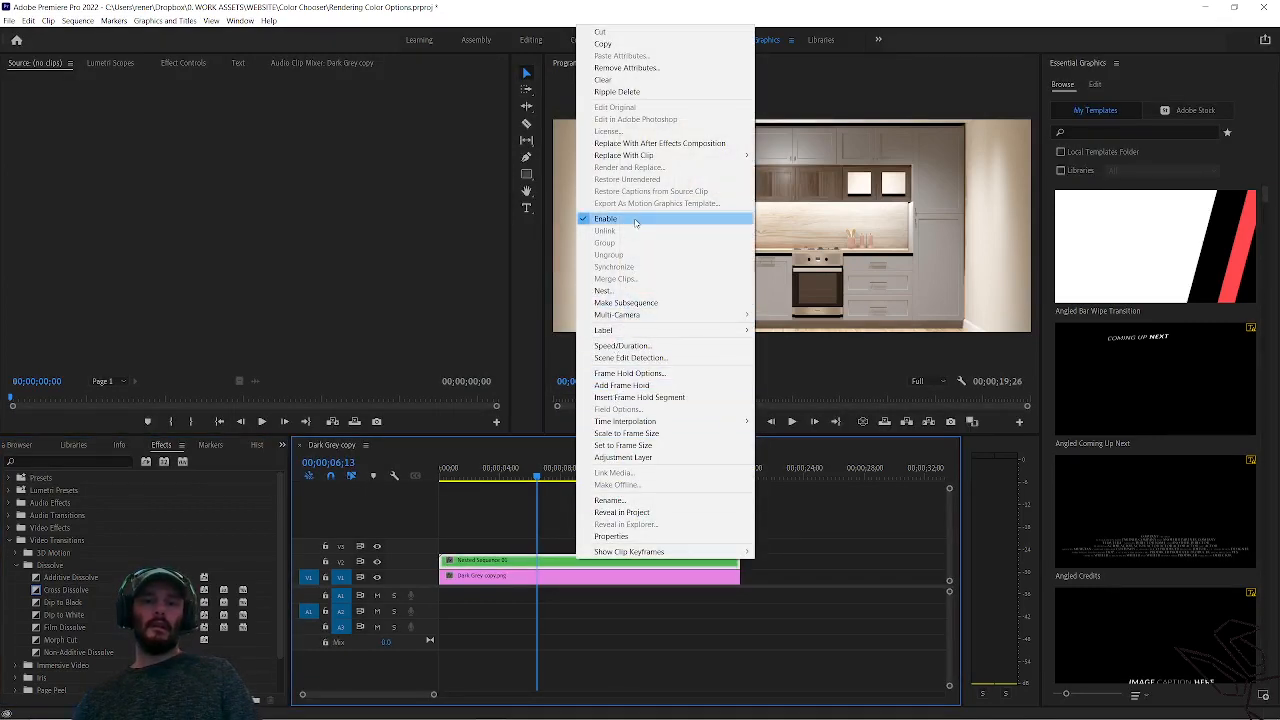
left_click(631, 347)
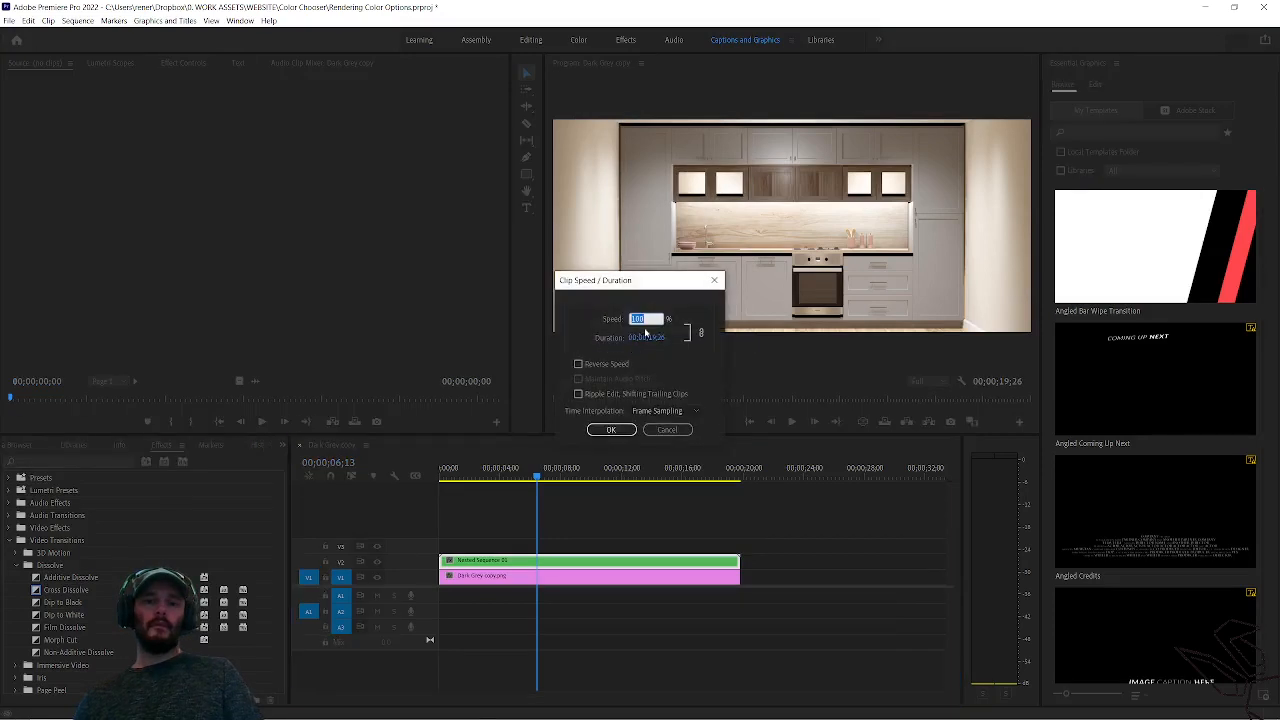
left_click_drag(644, 341, 504, 351)
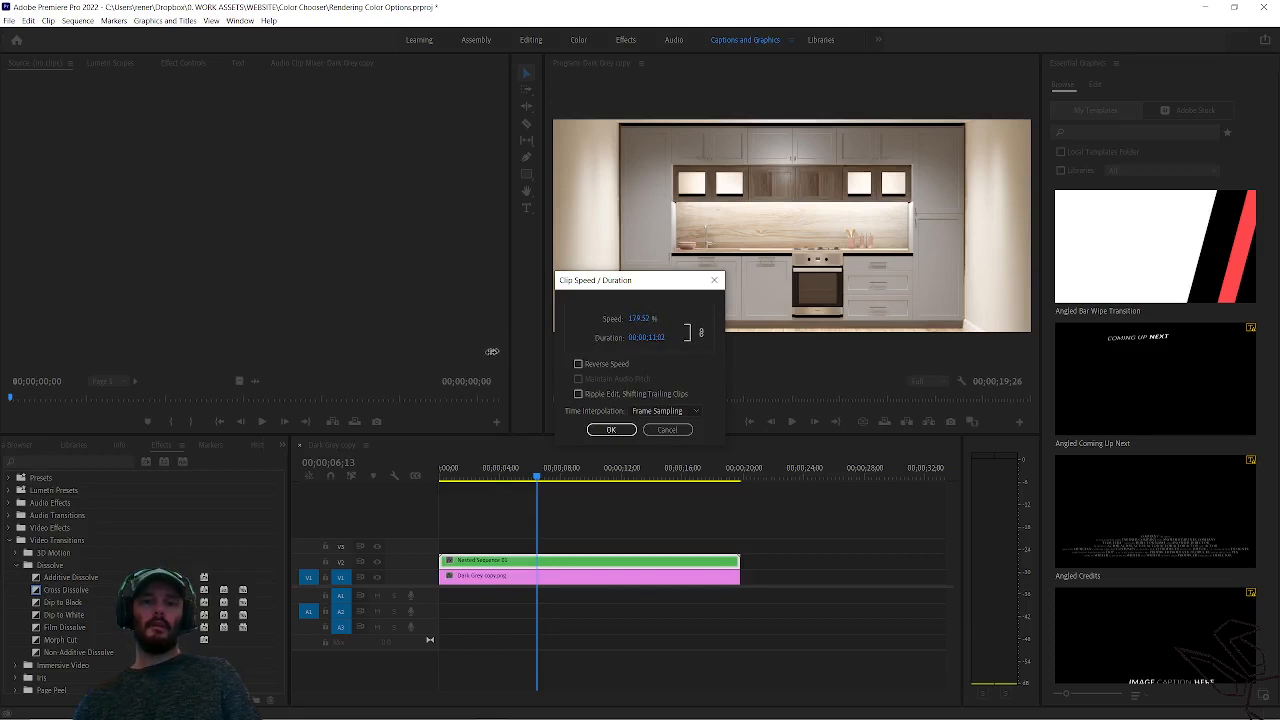
left_click(642, 319)
type("300")
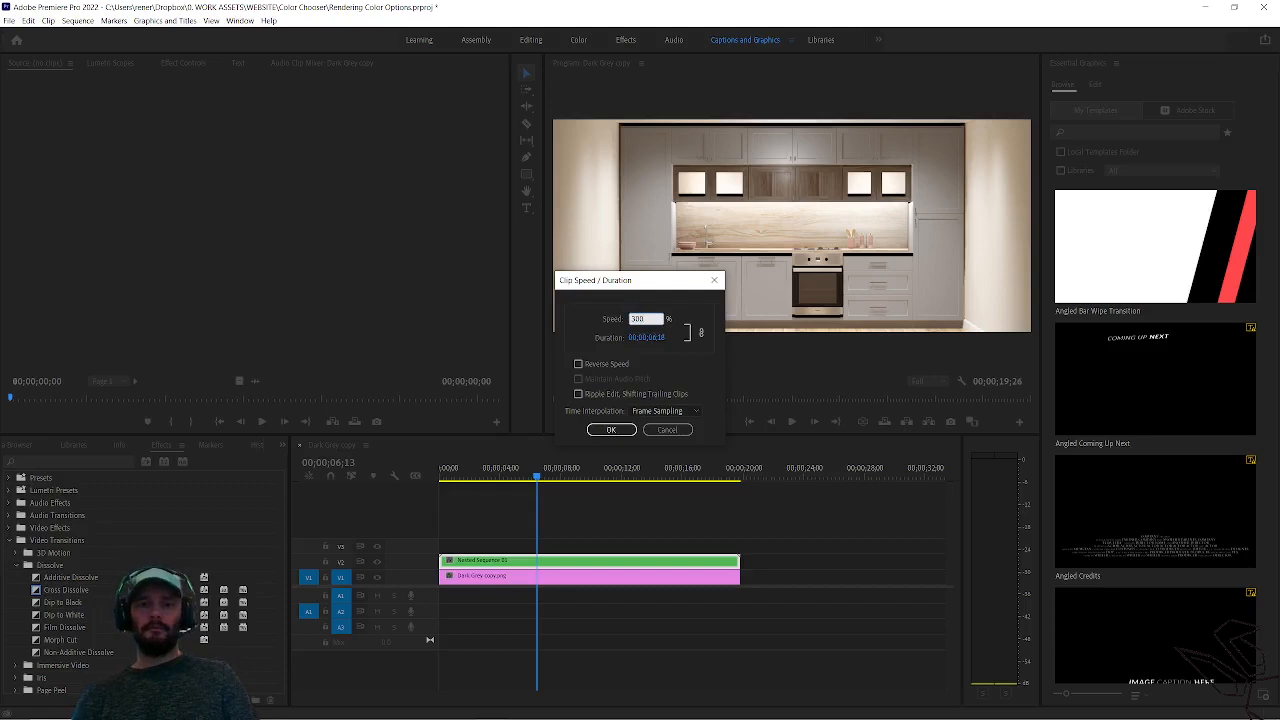
key("Return")
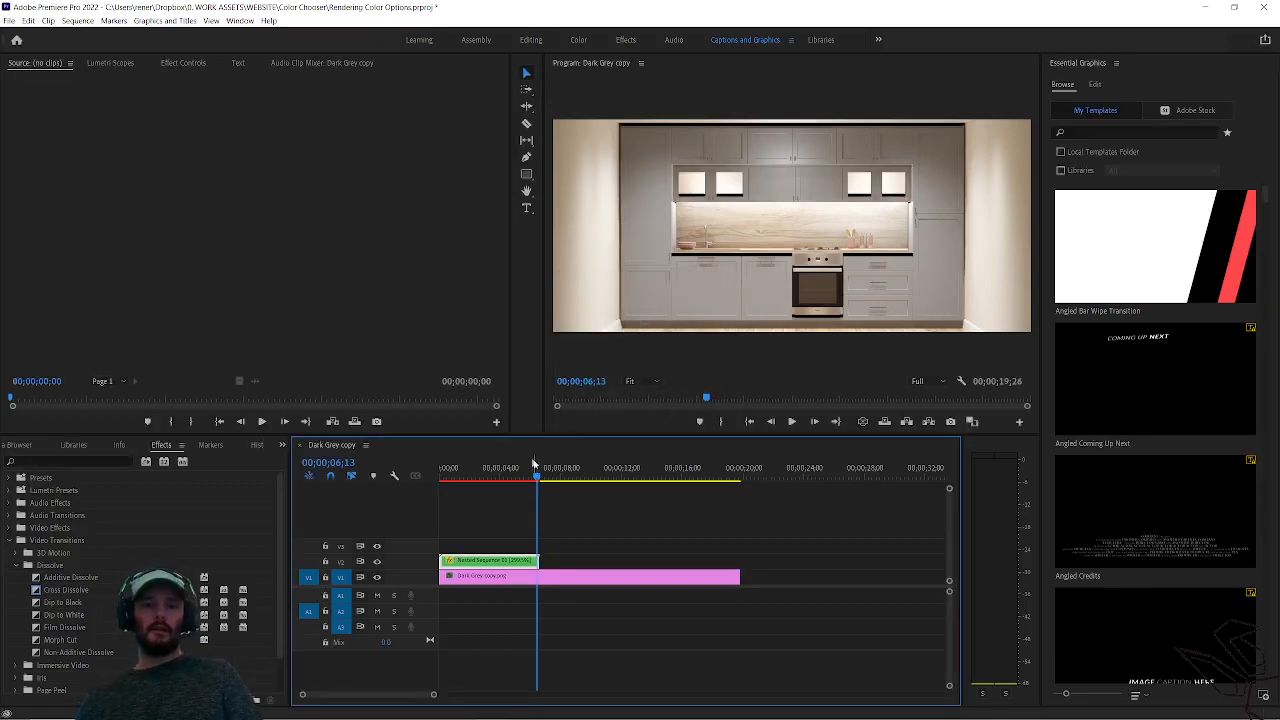
Play the sped-up sequence from the start, and undo the speed change and the nesting.
key("Home")
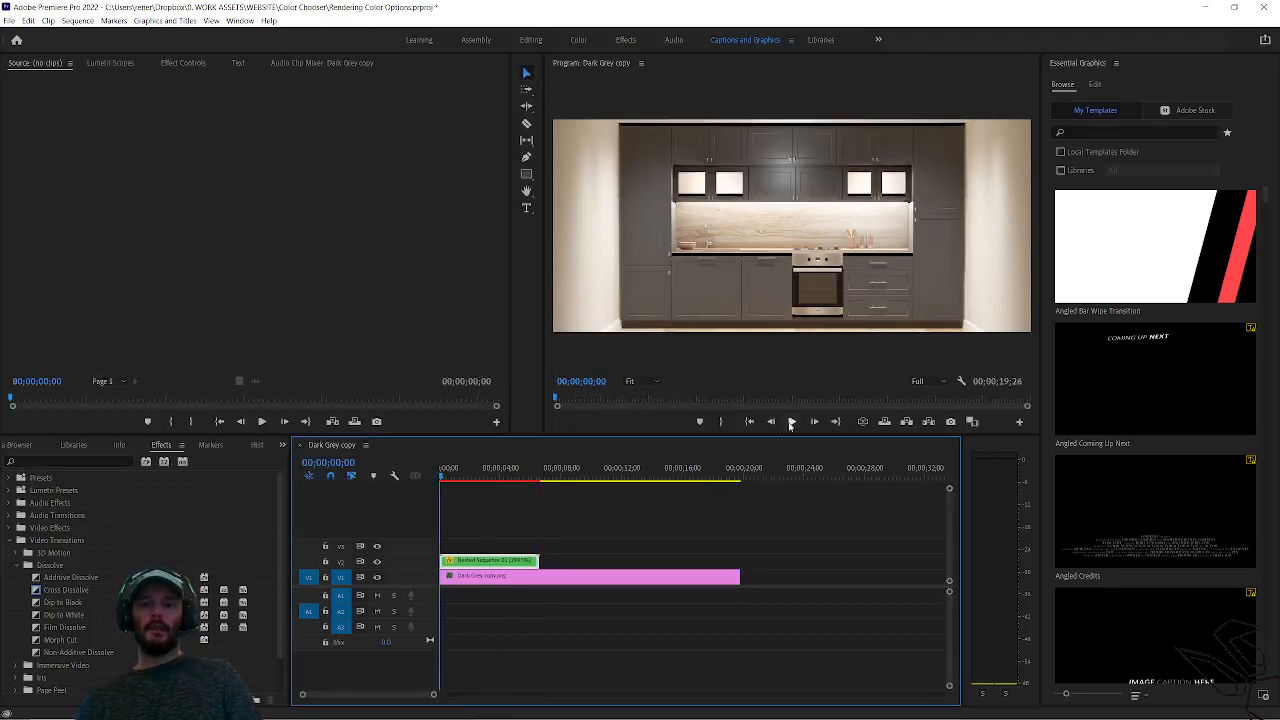
left_click(791, 422)
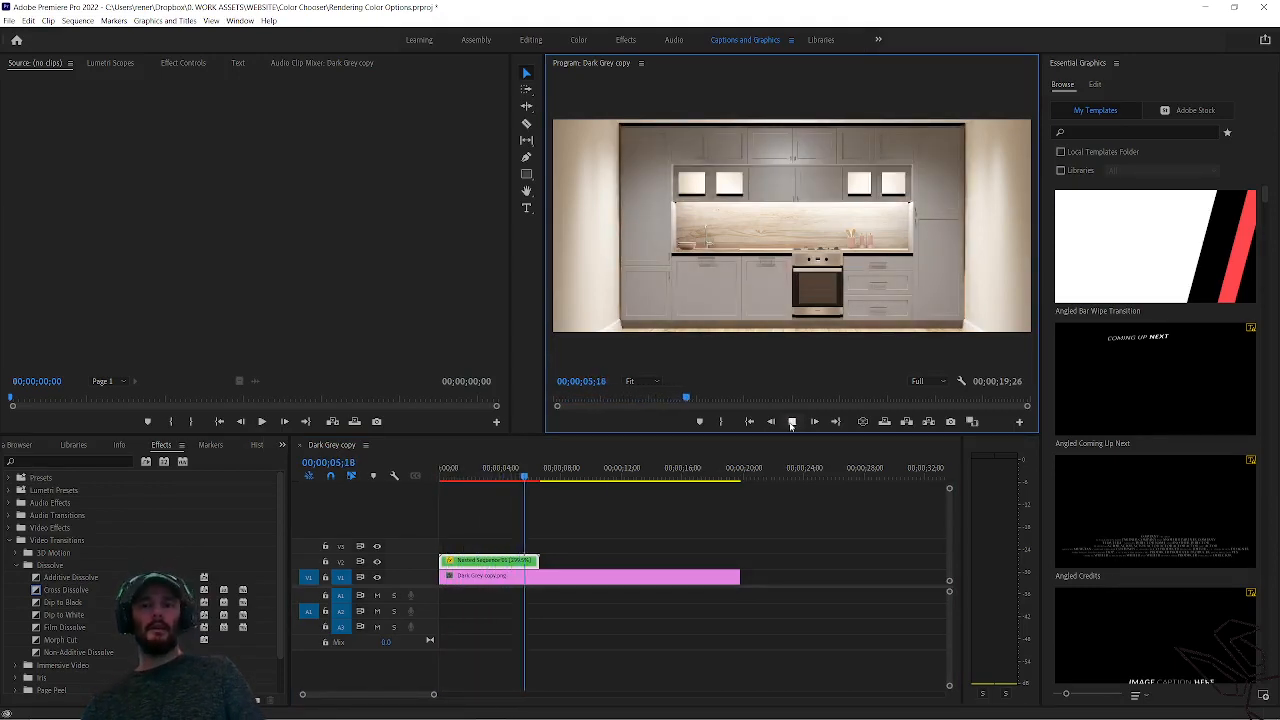
left_click(791, 422)
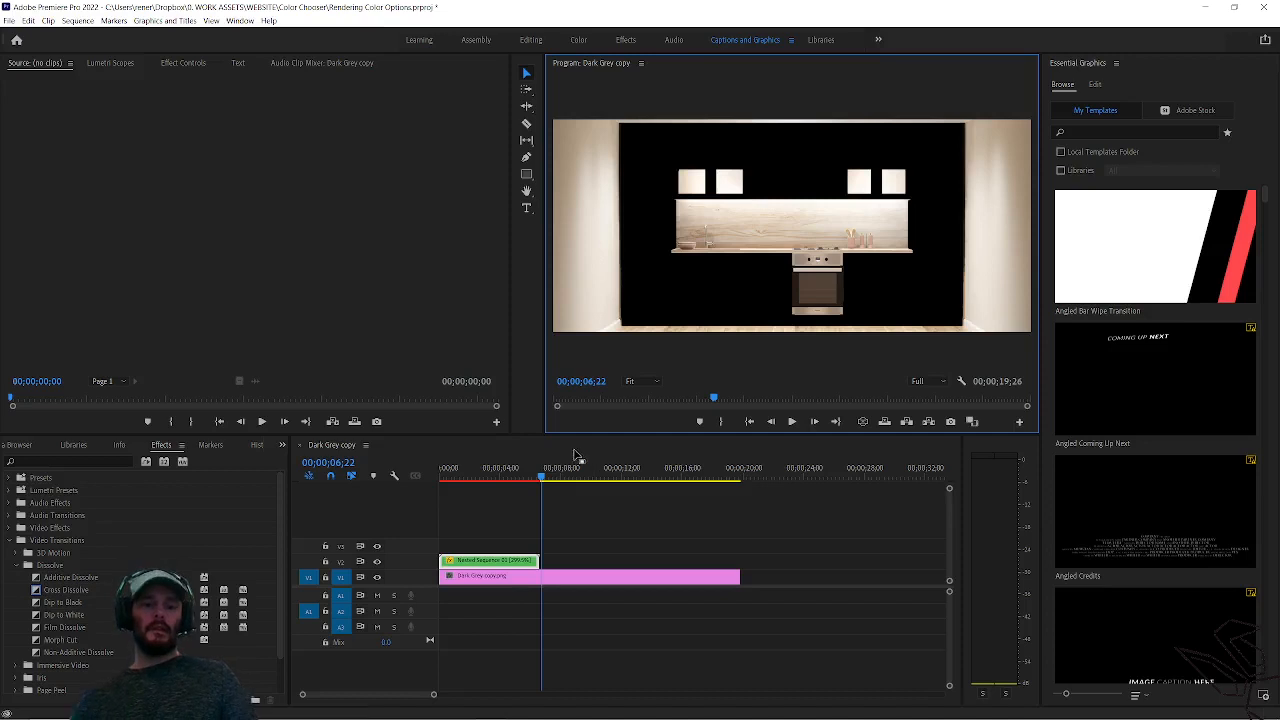
key("ctrl+z")
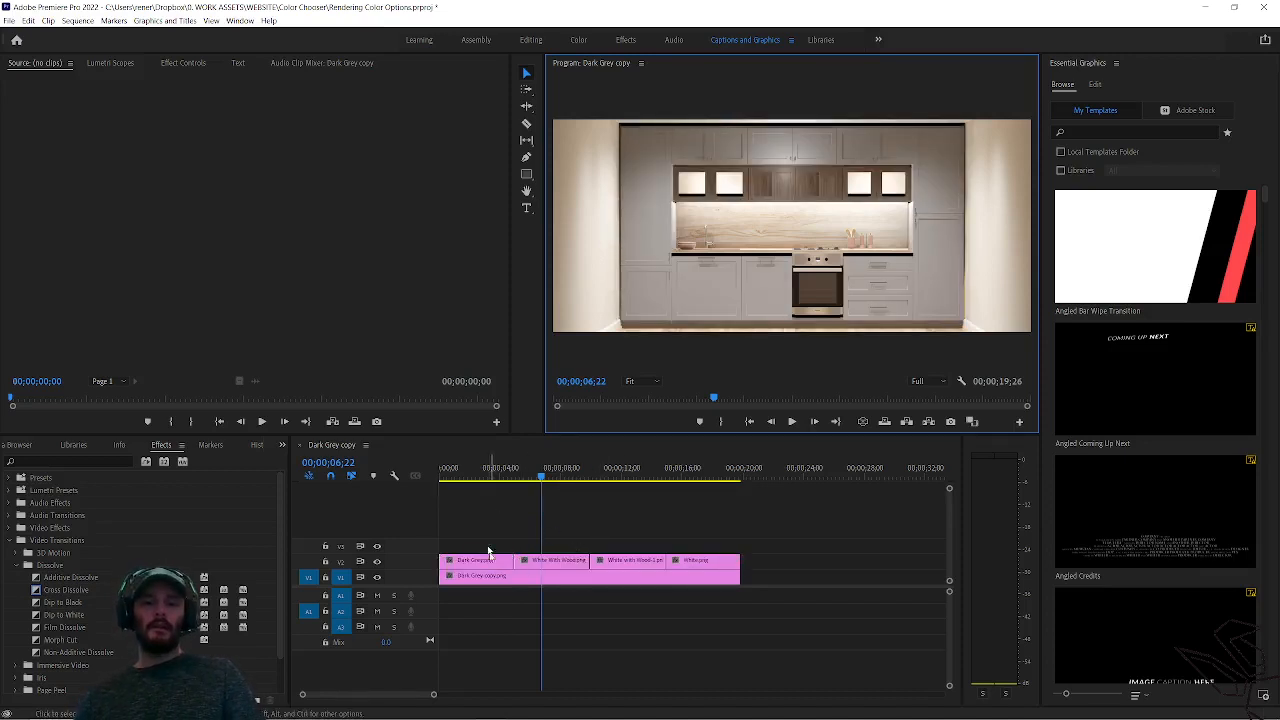
Shorten all four V2 clips to about half their duration with Ripple Edit, Shifting Trailing Clips enabled.
left_click_drag(740, 528, 452, 566)
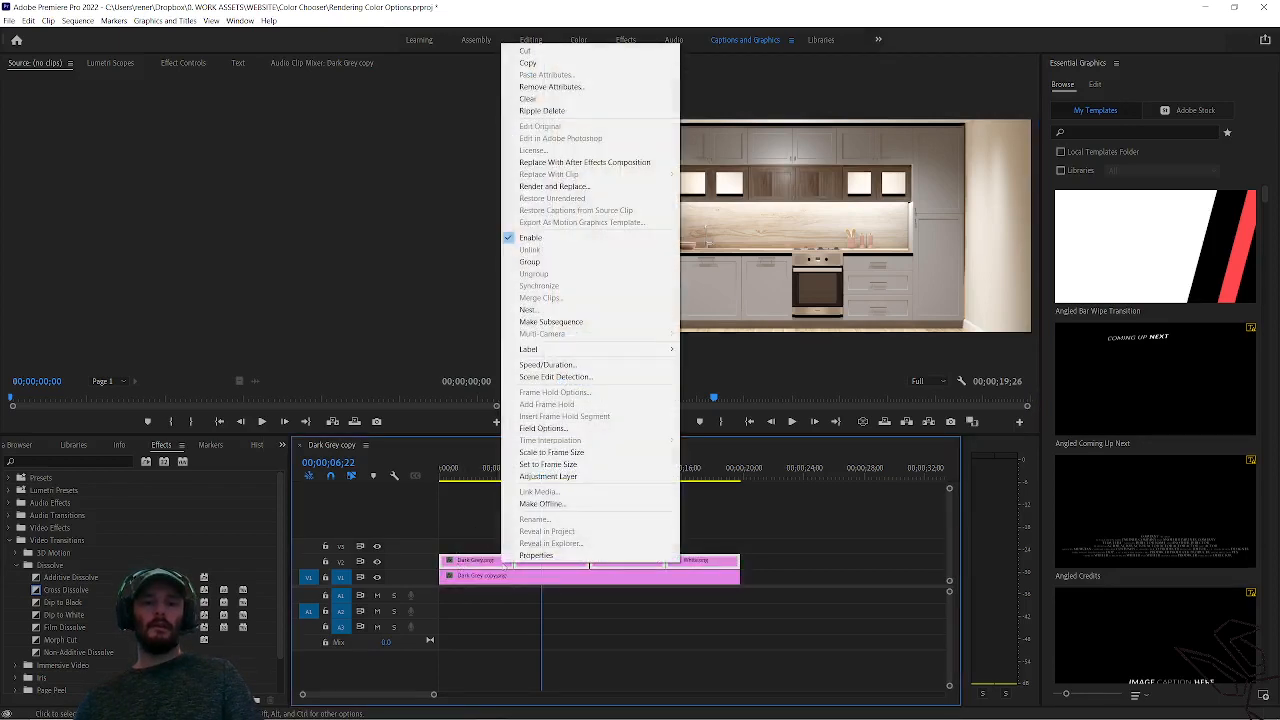
right_click(504, 565)
left_click(548, 365)
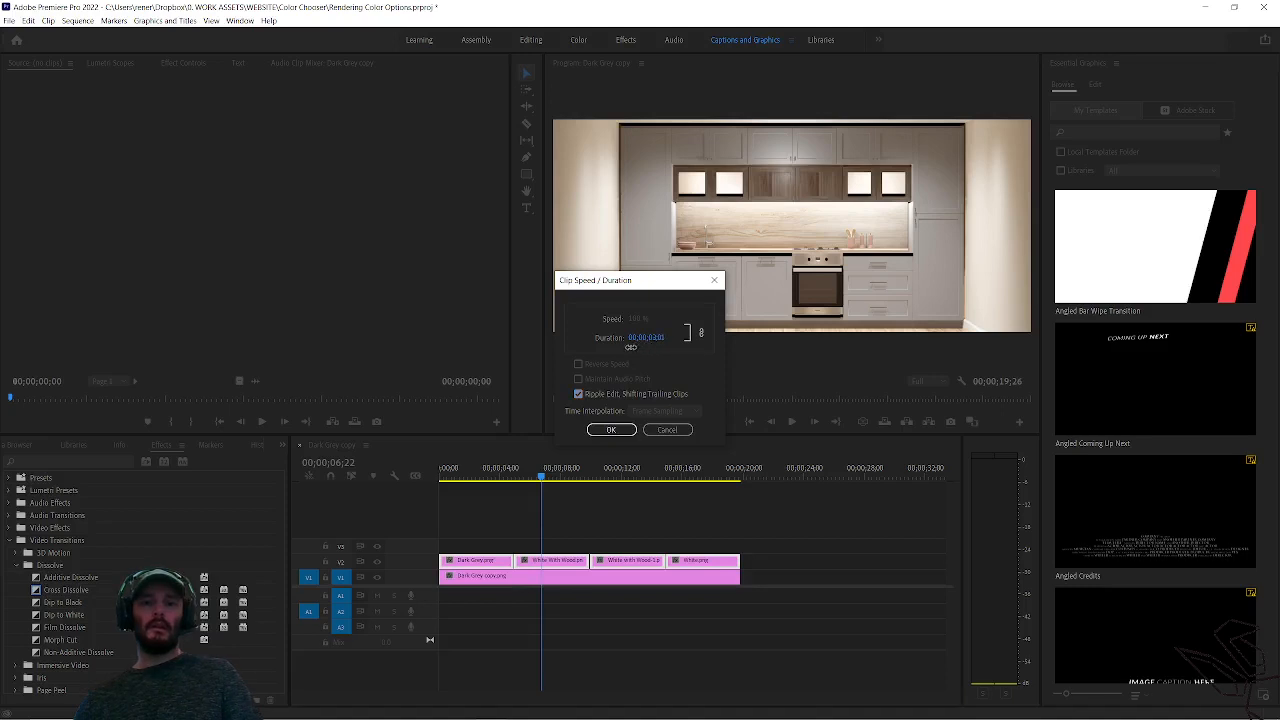
left_click(612, 430)
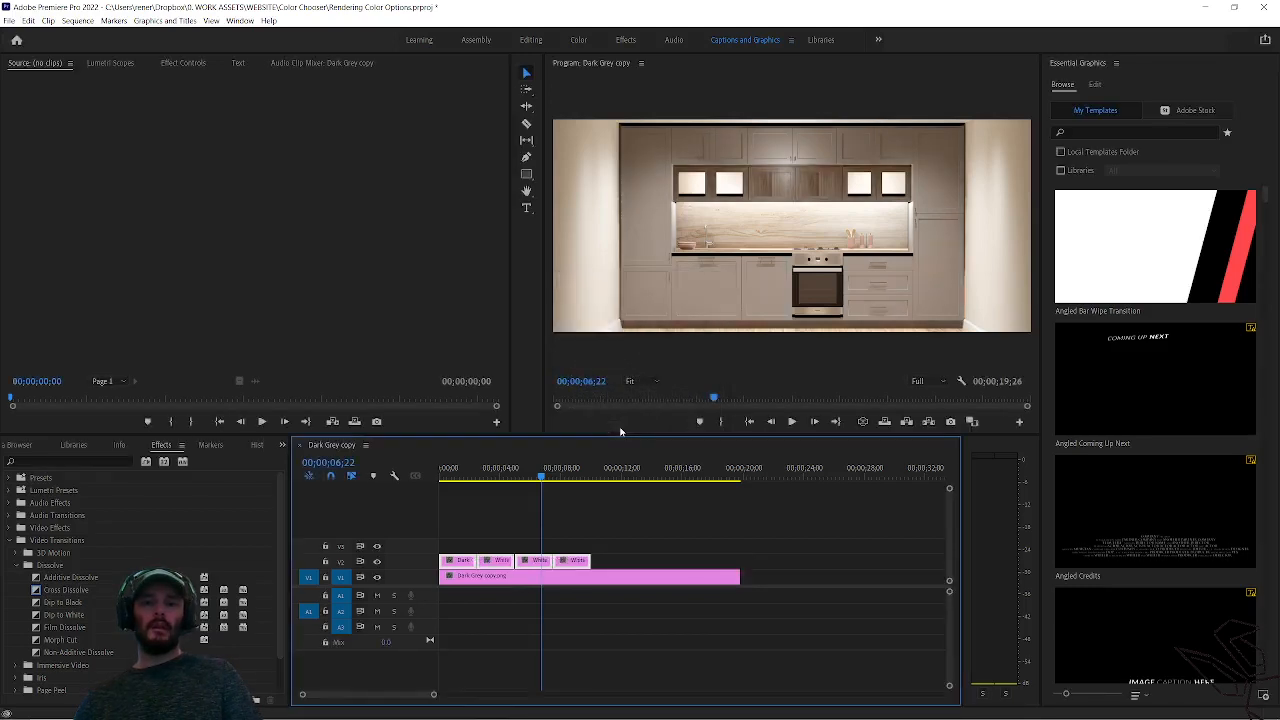
Move the White With Wood, White with Wood-1 and White clips on V2 later together, leaving a gap after Dark Grey.png.
scroll(448, 584, "up", 4, "alt")
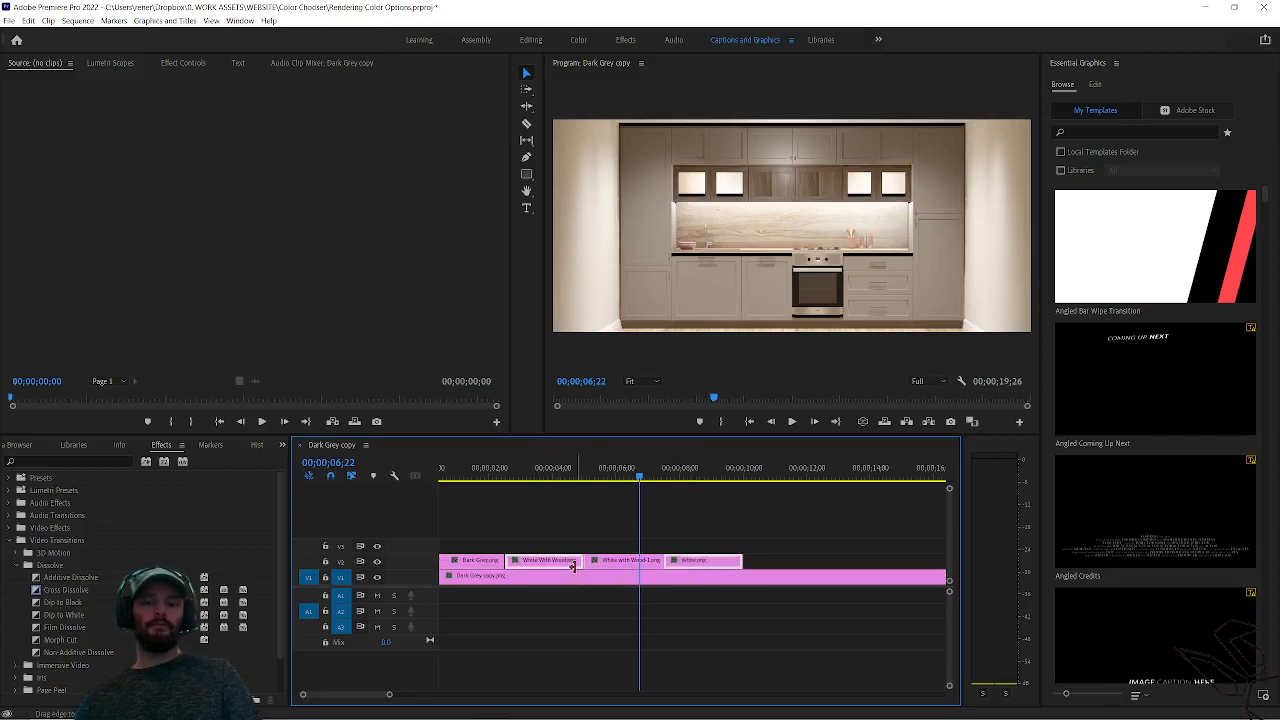
left_click(606, 566)
left_click(560, 565)
left_click(619, 565, "shift")
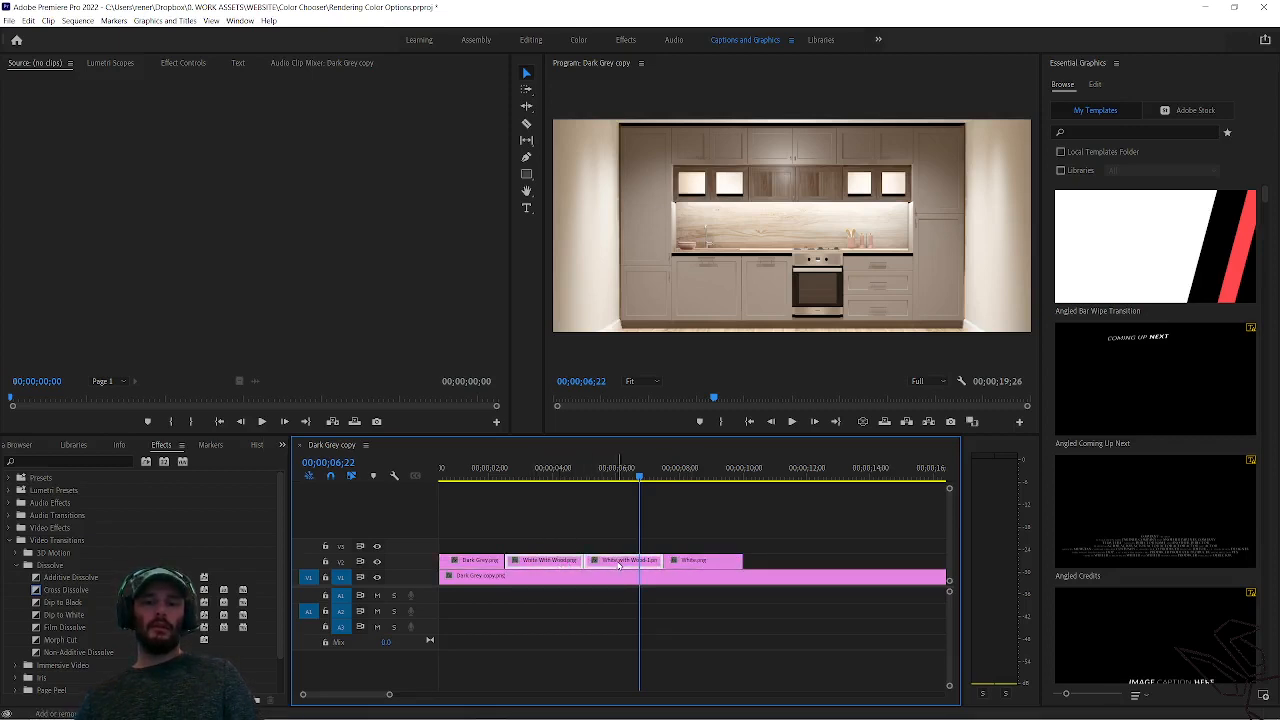
left_click(690, 563, "shift")
left_click_drag(551, 564, 599, 564)
Extend Dark Grey.png on V2 to about 3.5 seconds and move the three following clips back against its end.
left_click(491, 564)
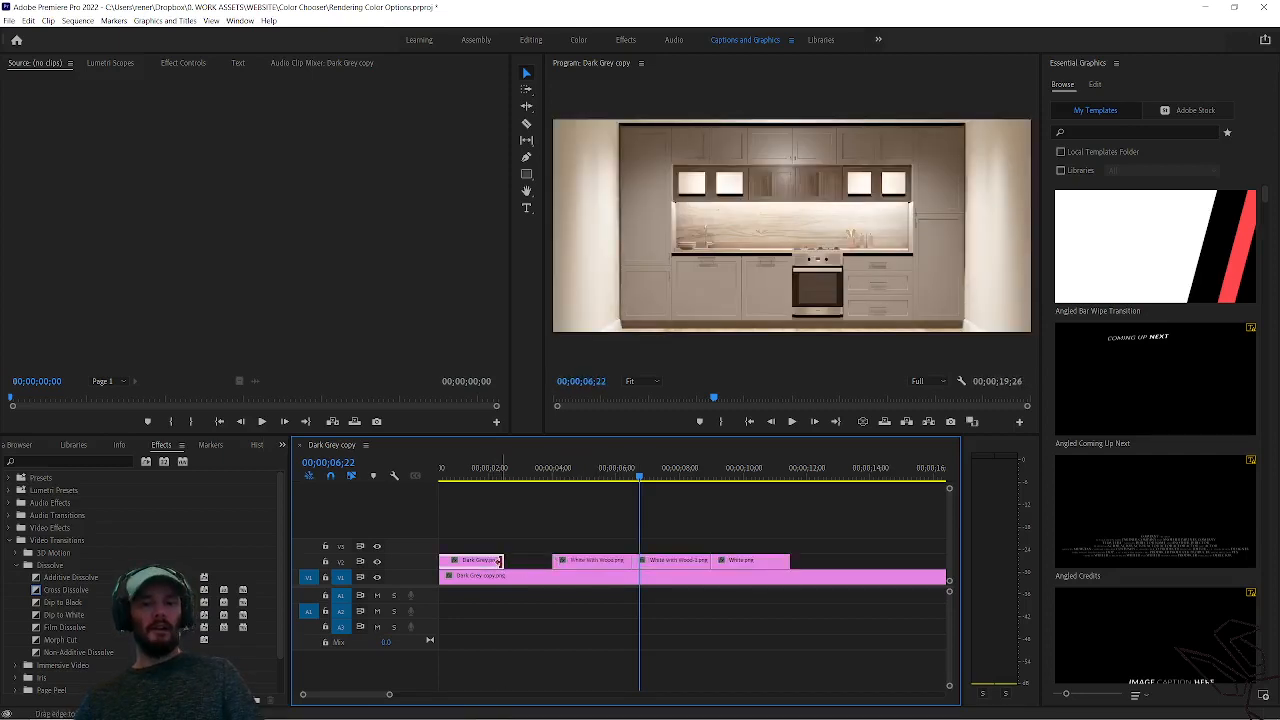
left_click_drag(500, 561, 533, 561)
left_click(570, 562)
left_click(740, 565, "shift")
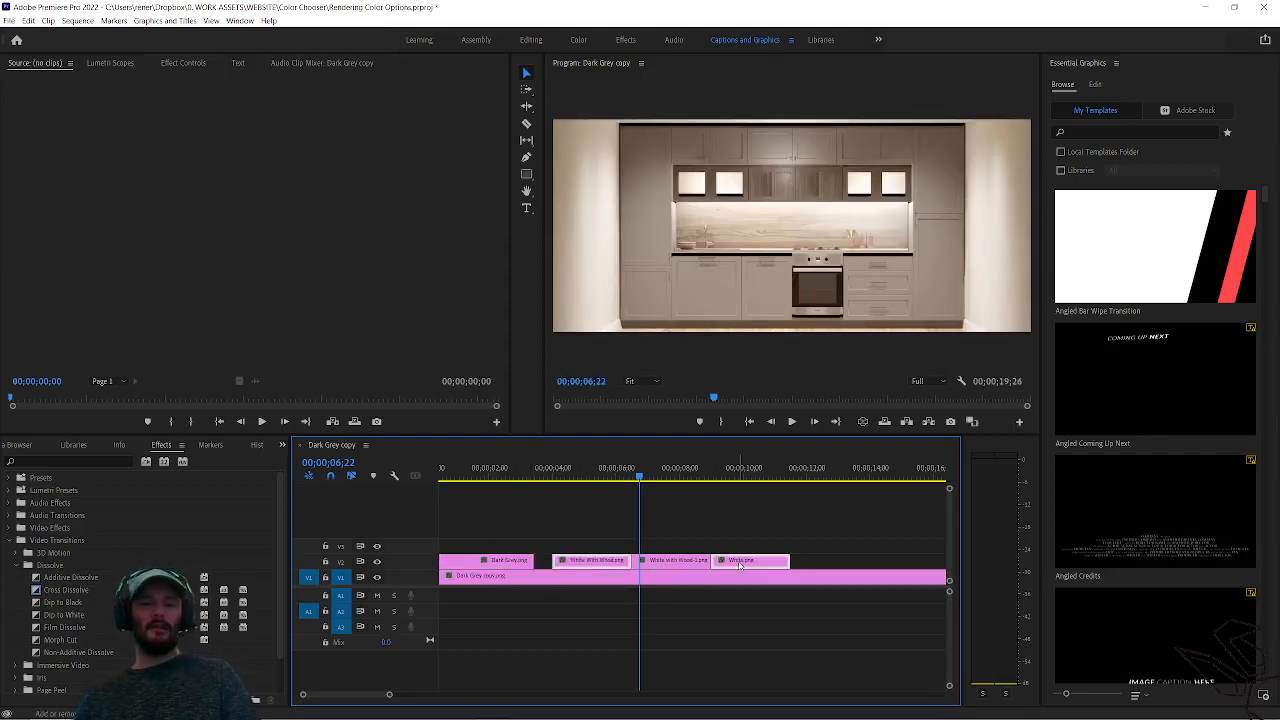
left_click_drag(673, 565, 651, 566)
Apply Additive Dissolve at the start of Dark Grey.png and Dark Grey copy.png, and play the sequence from the beginning.
left_click(64, 579)
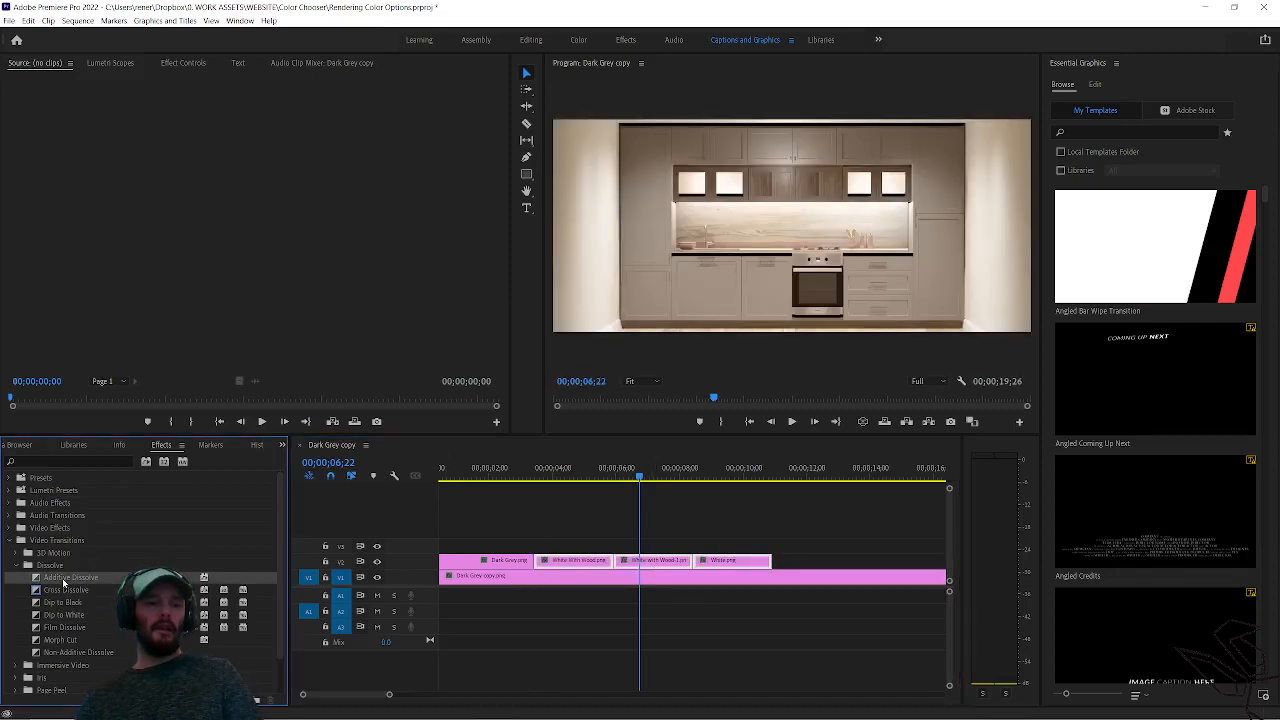
left_click_drag(222, 578, 444, 562)
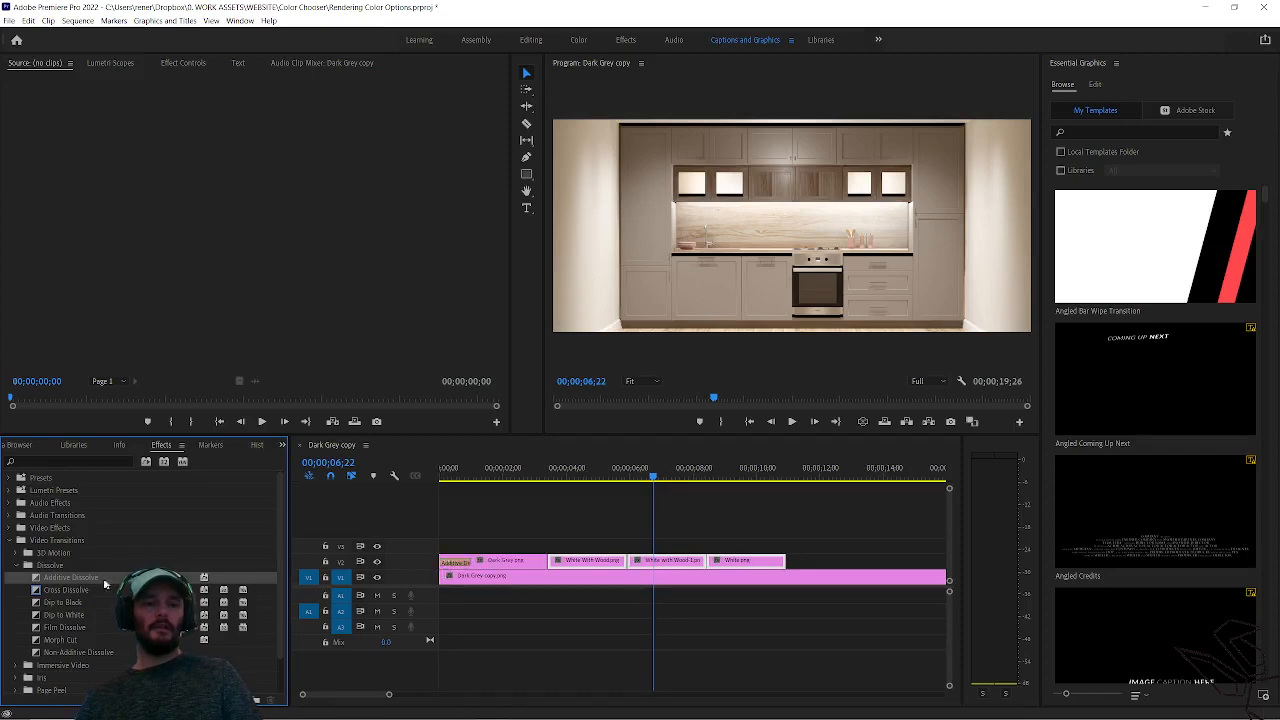
left_click_drag(104, 582, 447, 578)
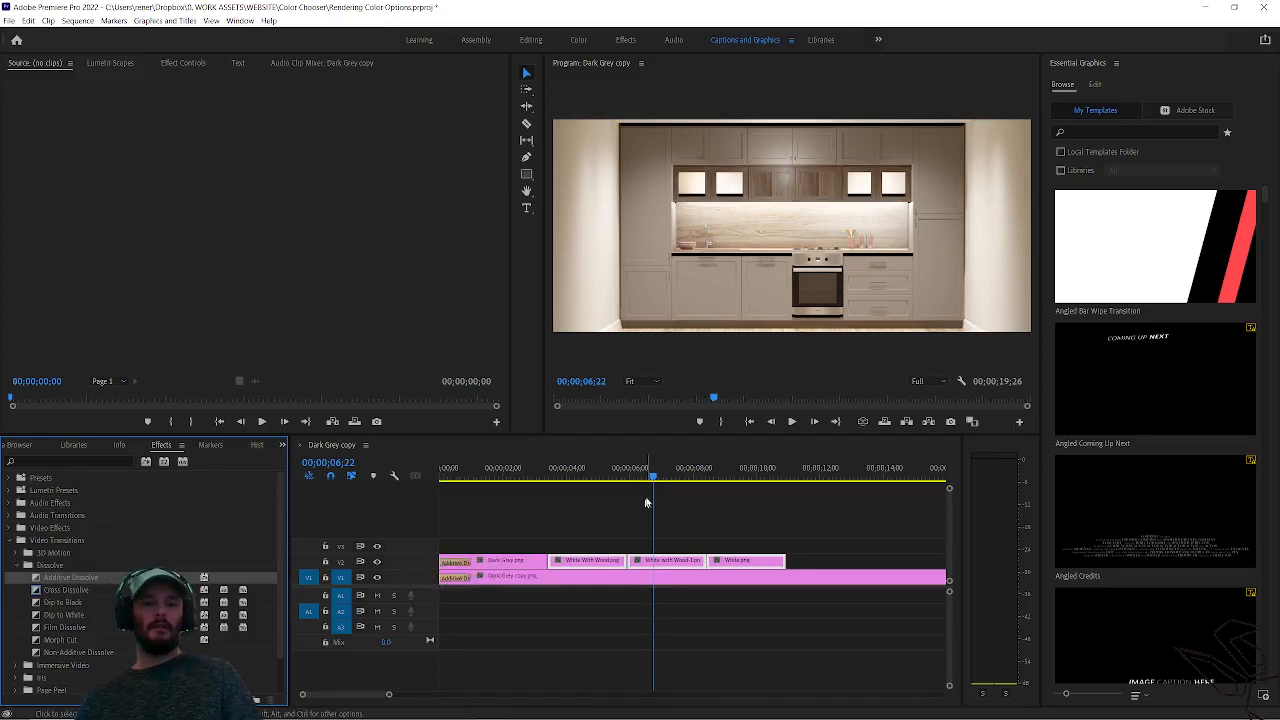
left_click_drag(652, 476, 441, 490)
left_click(790, 423)
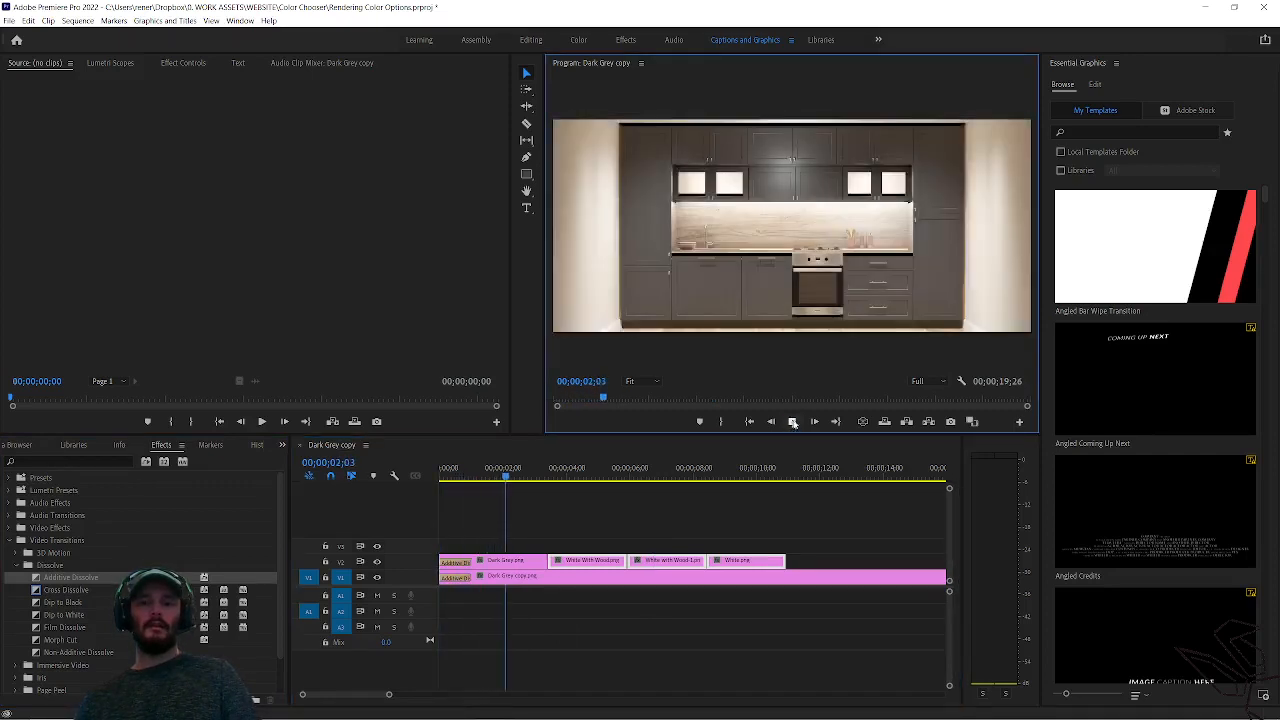
Stop playback and apply Cross Dissolve at the three cuts between the four clips on V2.
left_click(792, 423)
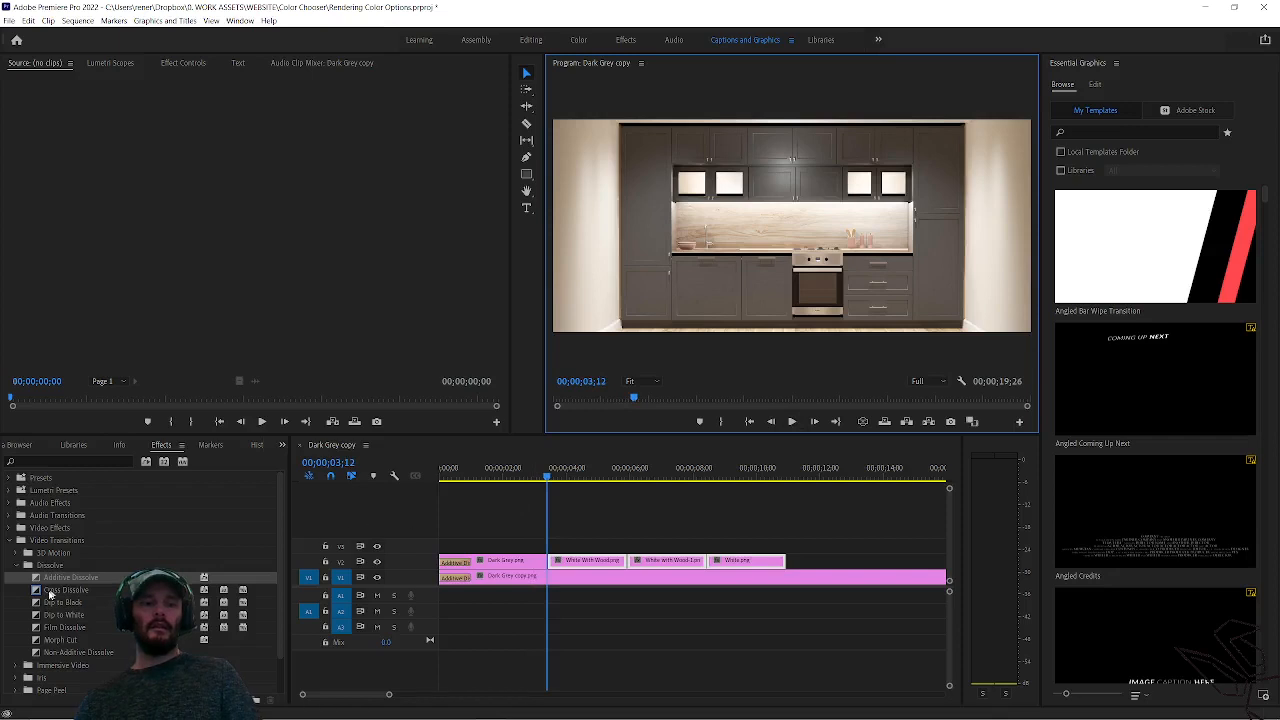
left_click(62, 591)
key("ctrl+d")
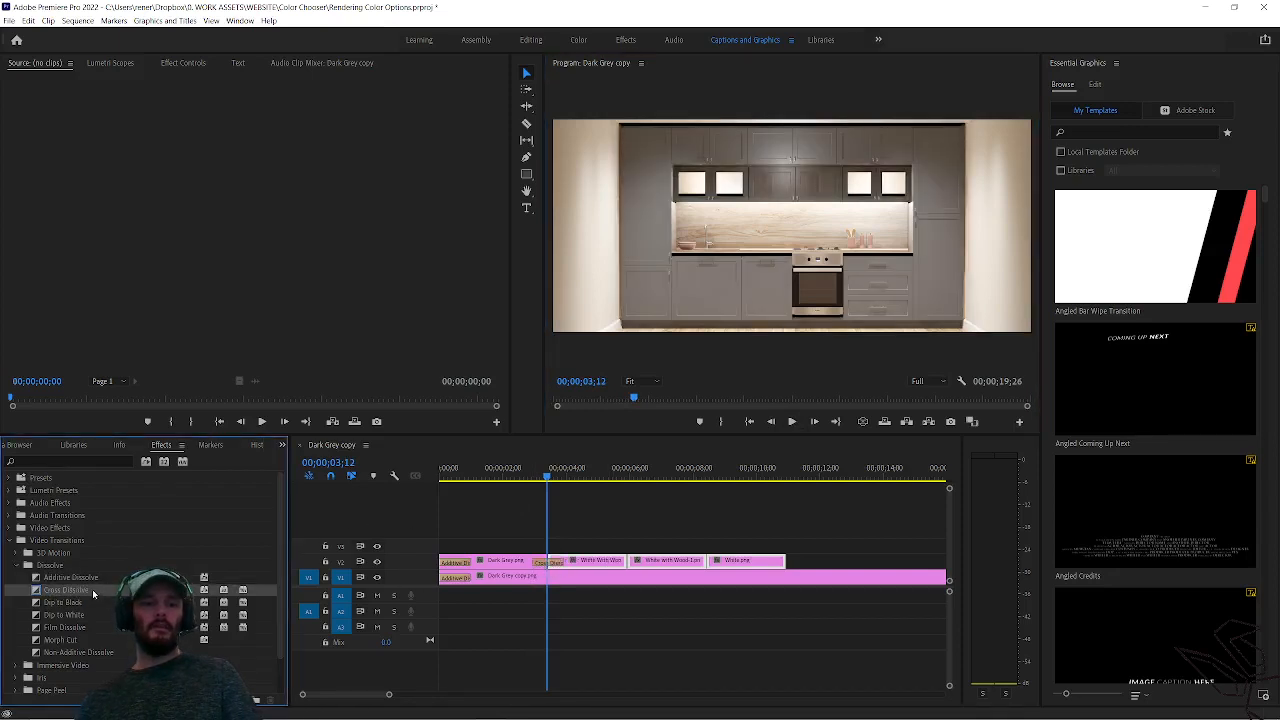
left_click_drag(93, 594, 627, 562)
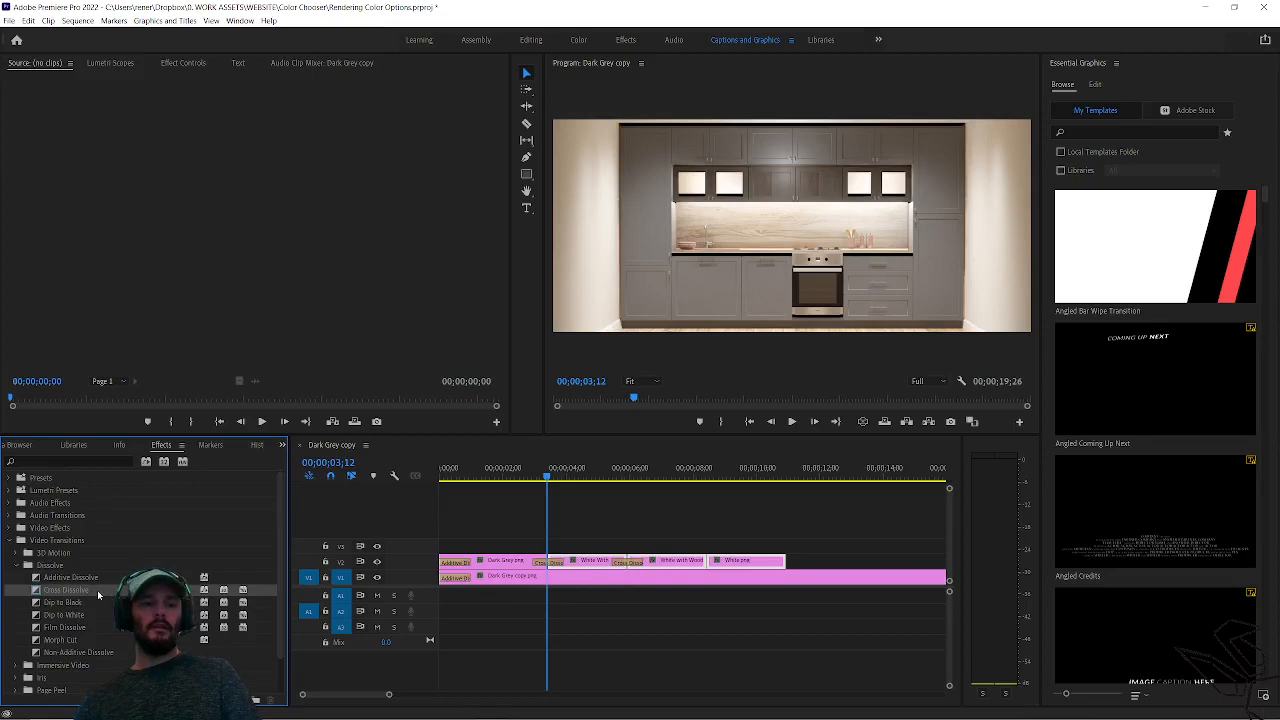
left_click_drag(98, 595, 672, 563)
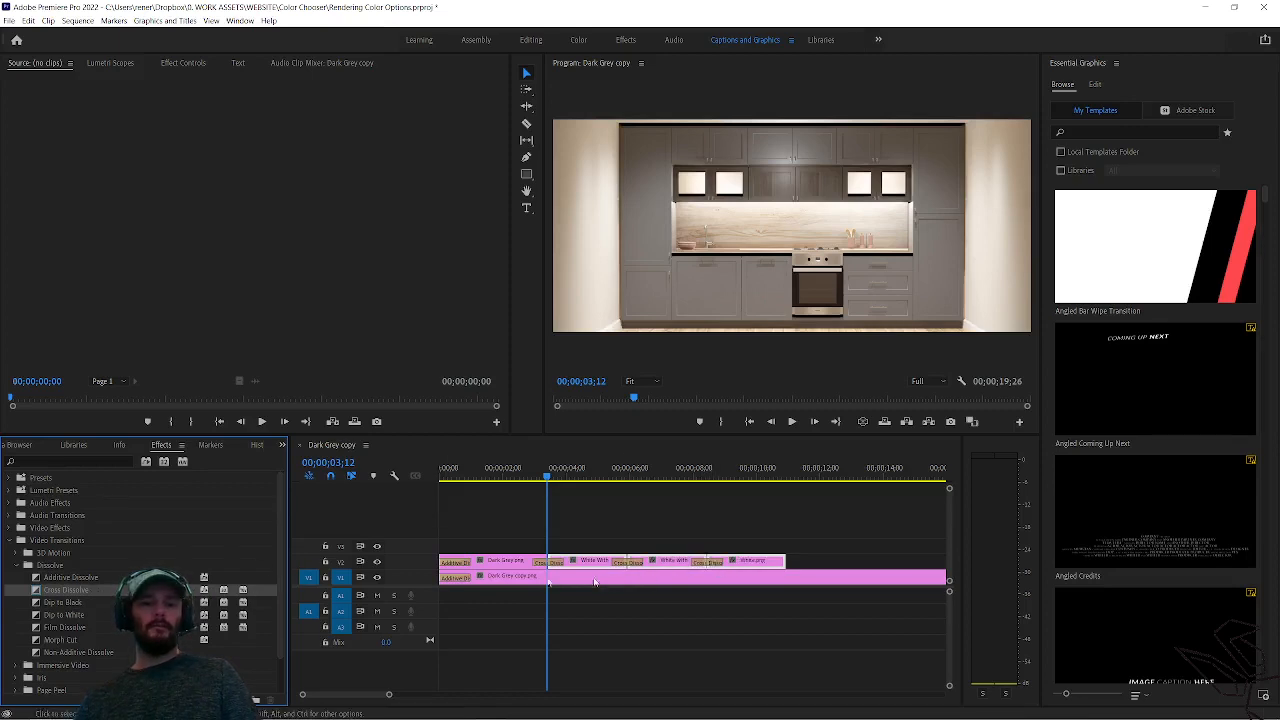
Extend White.png on V2 to end at about 00;00;11;25 and apply Dip to Black at its end.
left_click(768, 565)
left_click_drag(783, 560, 813, 560)
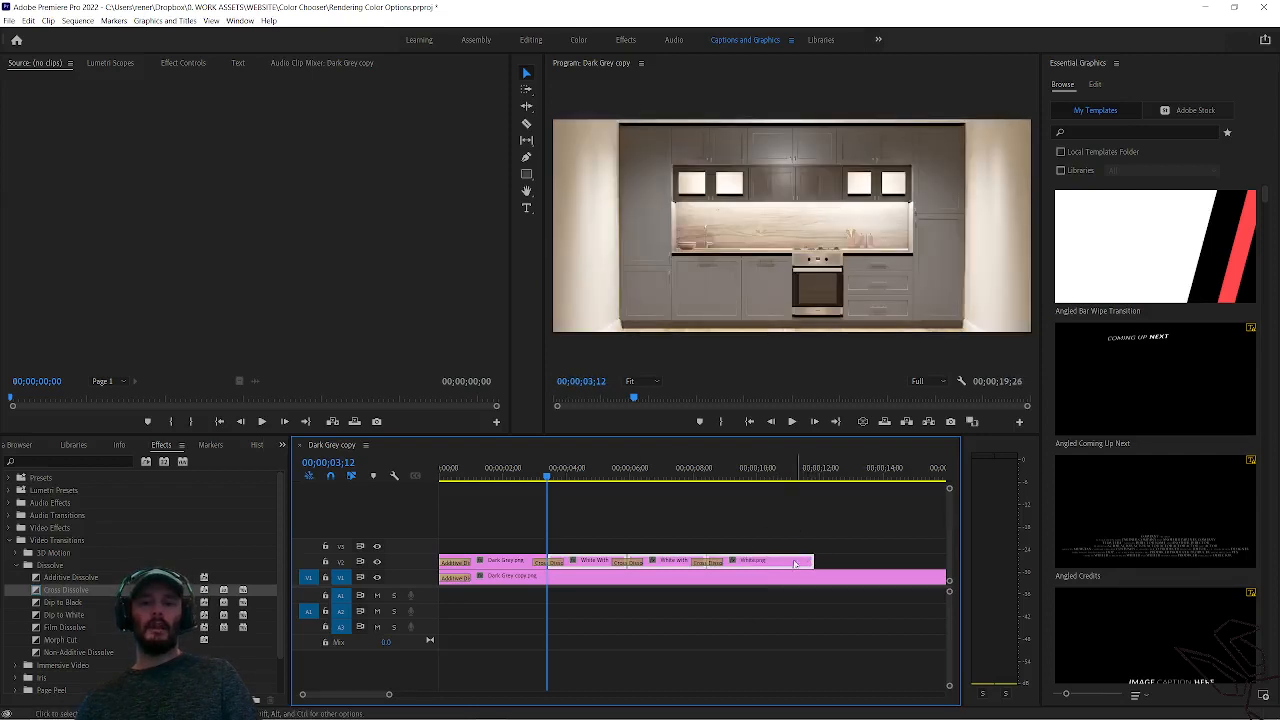
left_click(62, 579)
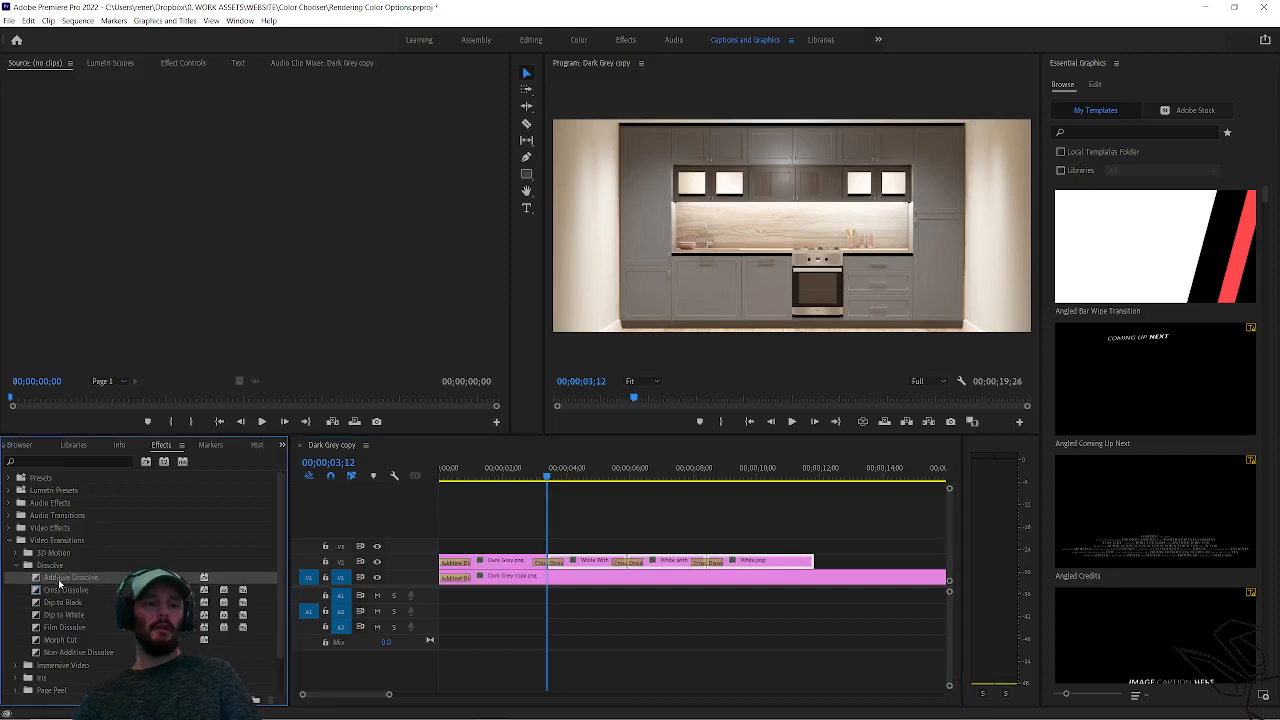
left_click_drag(58, 604, 660, 577)
Trim Dark Grey copy.png on V1 to end together with White.png and apply Dip to Black at its end.
scroll(822, 604, "down", 2)
scroll(827, 600, "down", 3)
left_click(805, 577)
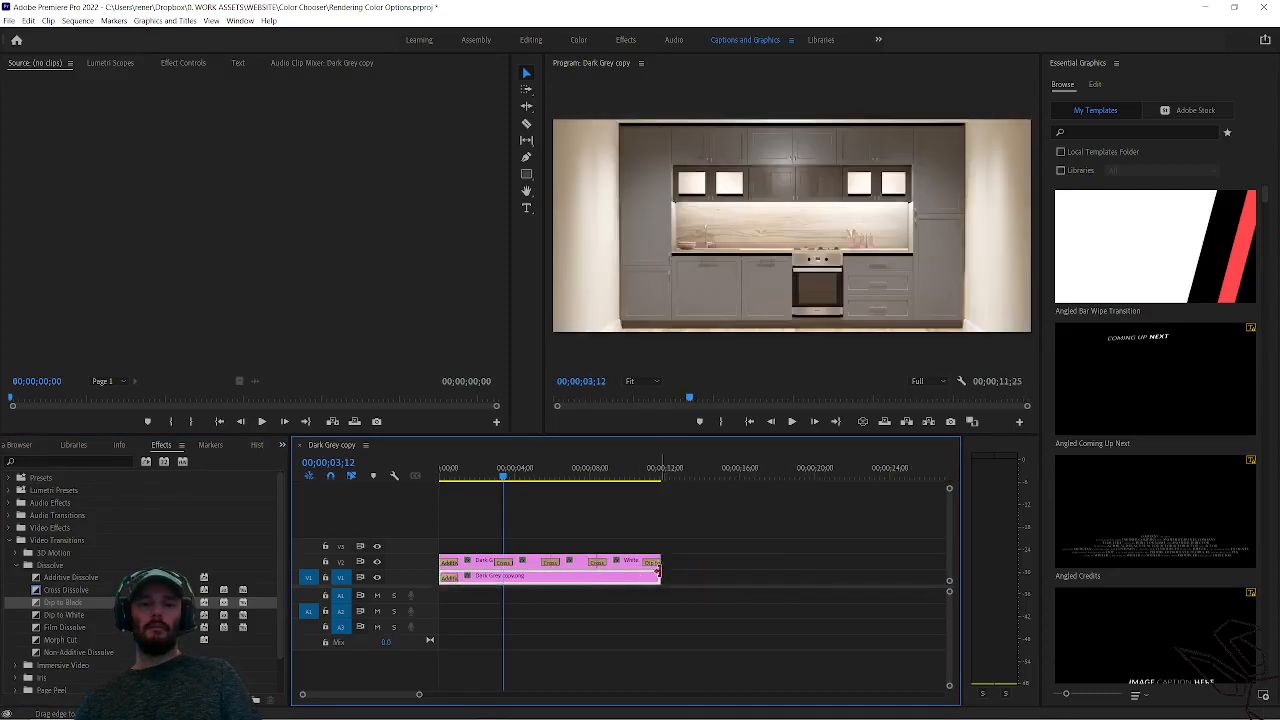
left_click_drag(73, 605, 655, 578)
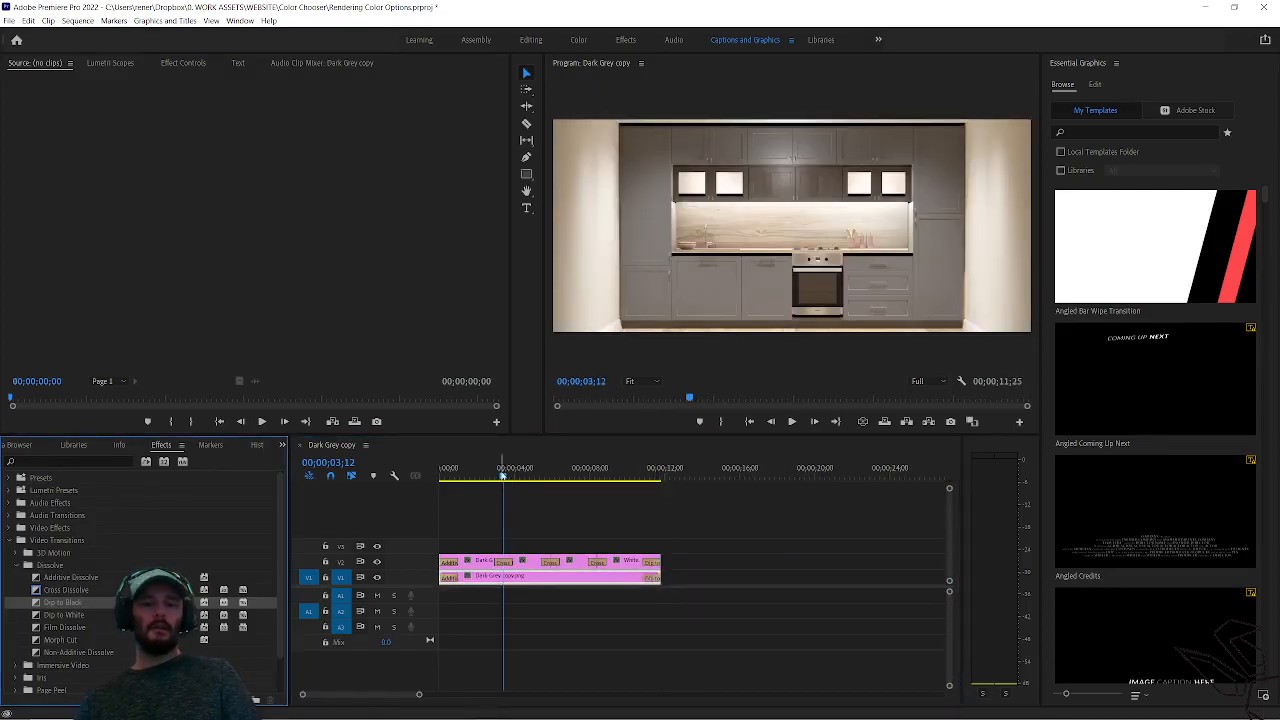
Play the whole sequence from the beginning to review the dissolves and the fade to black.
left_click_drag(503, 475, 417, 483)
left_click(791, 422)
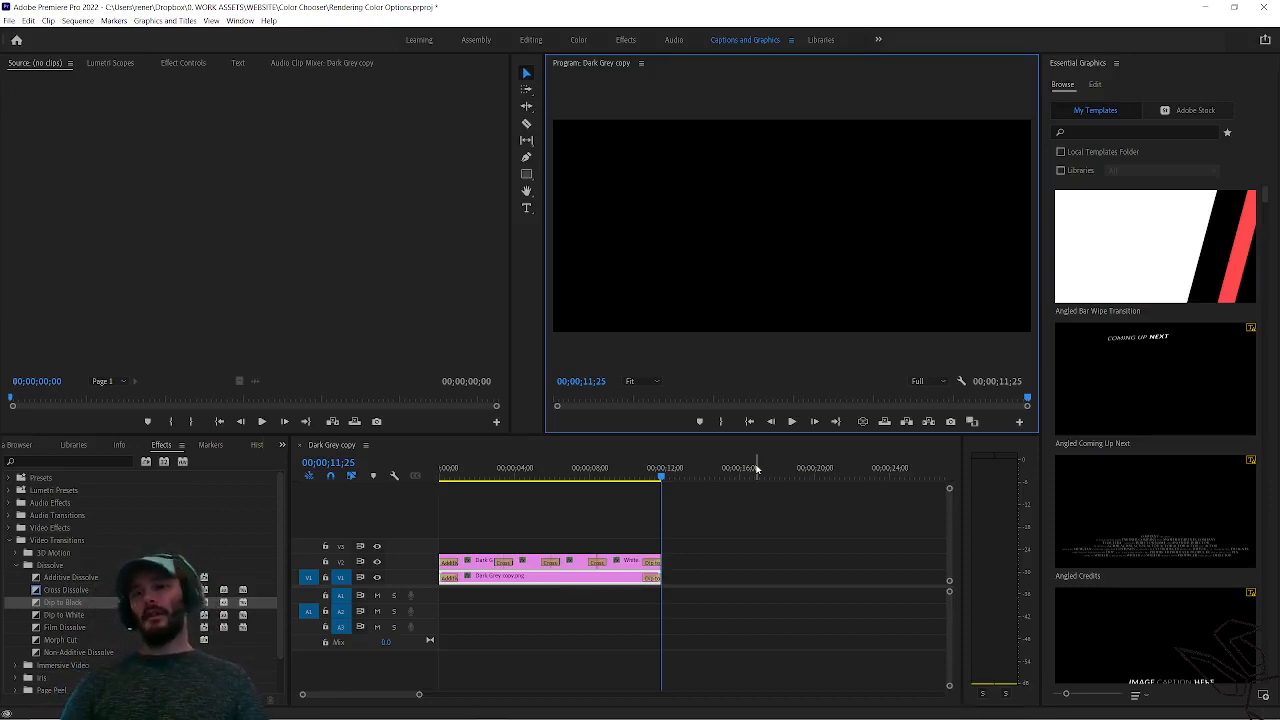
left_click(1206, 8)
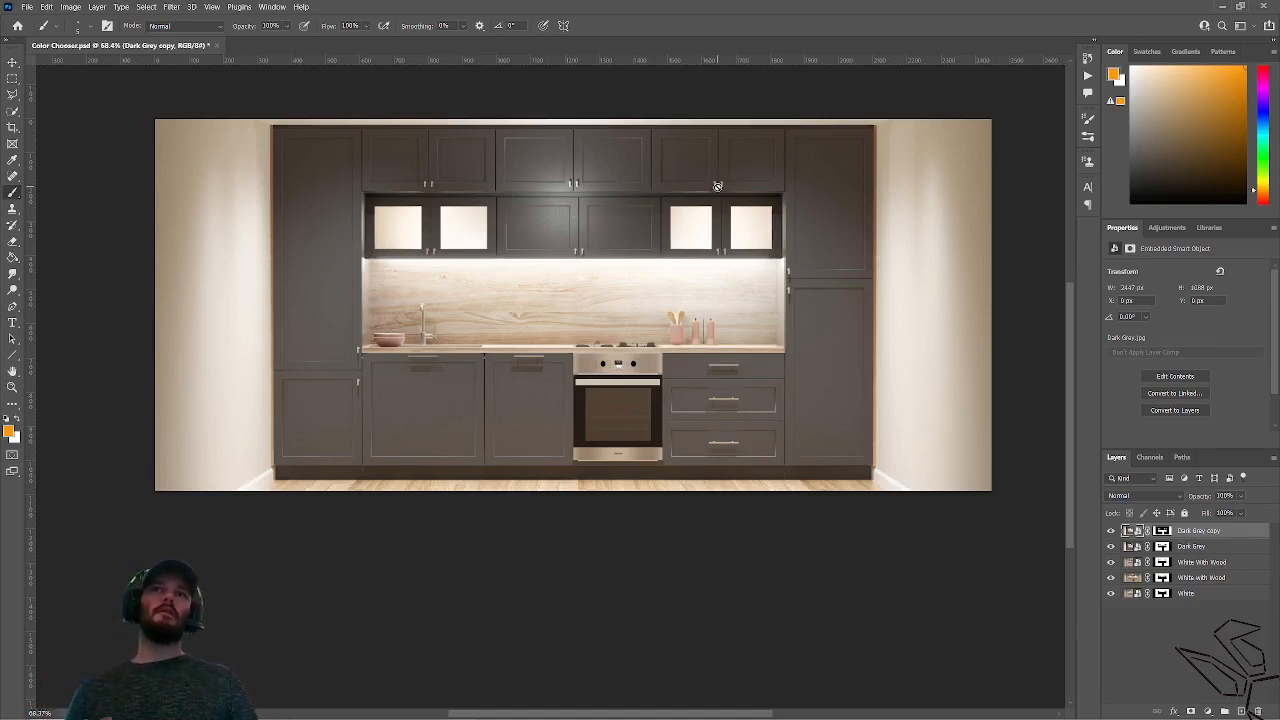
key("alt+Tab")
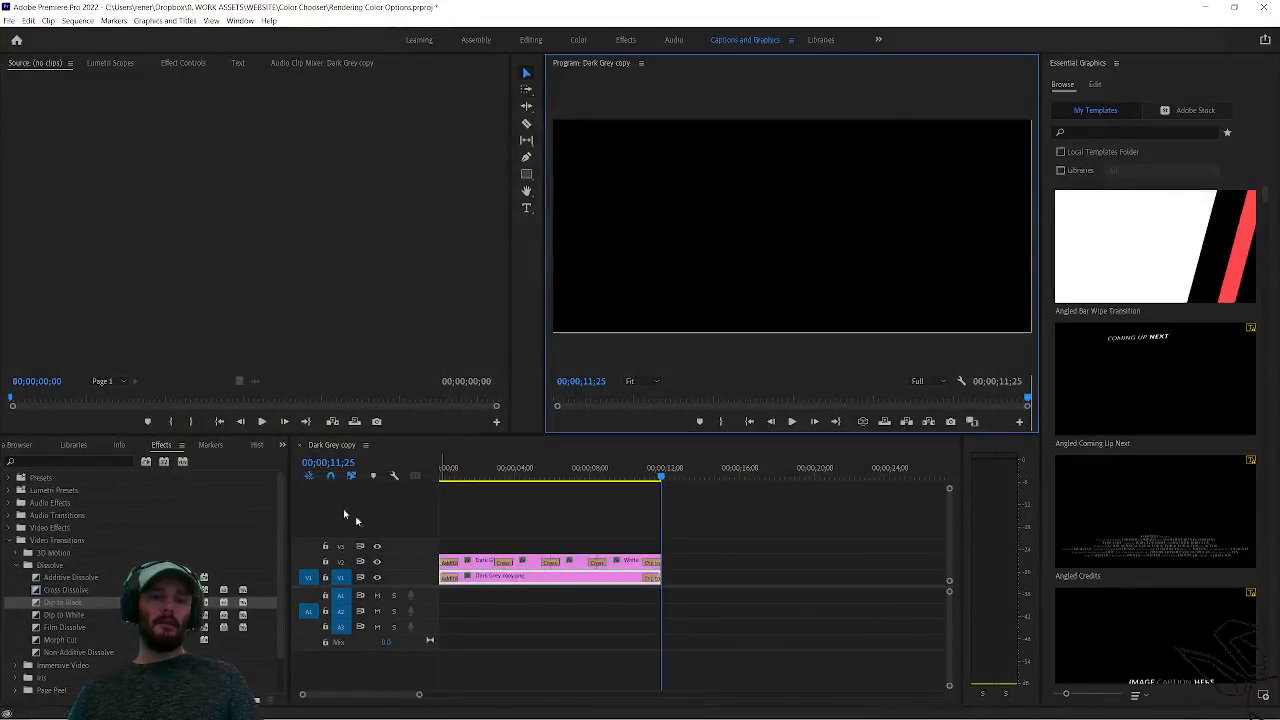
Split Dark Grey copy.png on V1 with the Razor tool at the middle of each V2 Cross Dissolve, and return the playhead to the start.
scroll(544, 571, "up", 5)
scroll(544, 571, "up", 2)
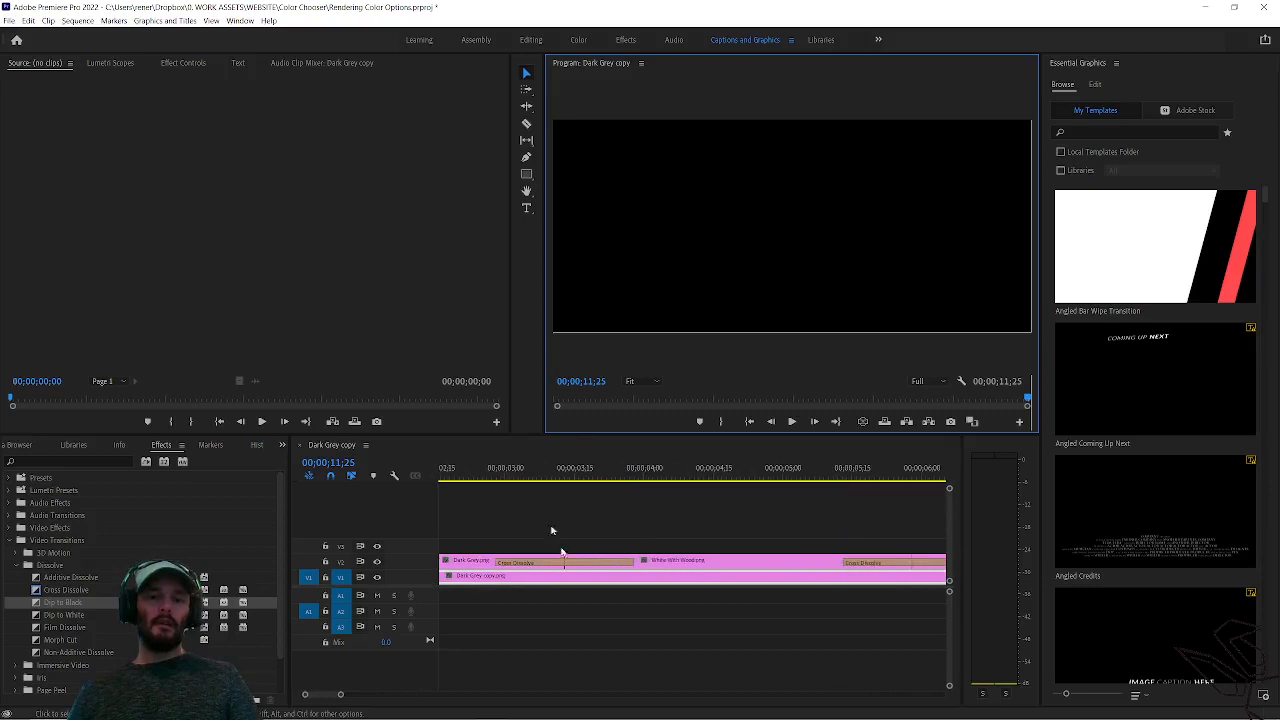
left_click(526, 123)
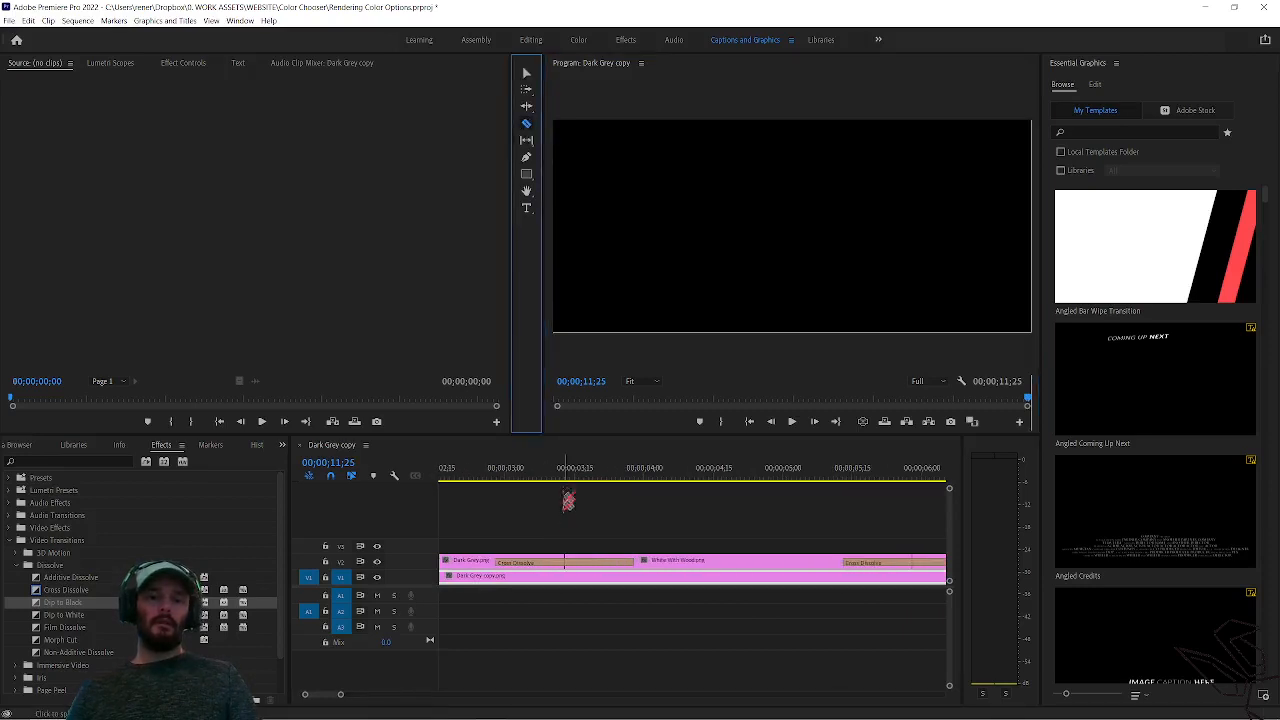
left_click(566, 572)
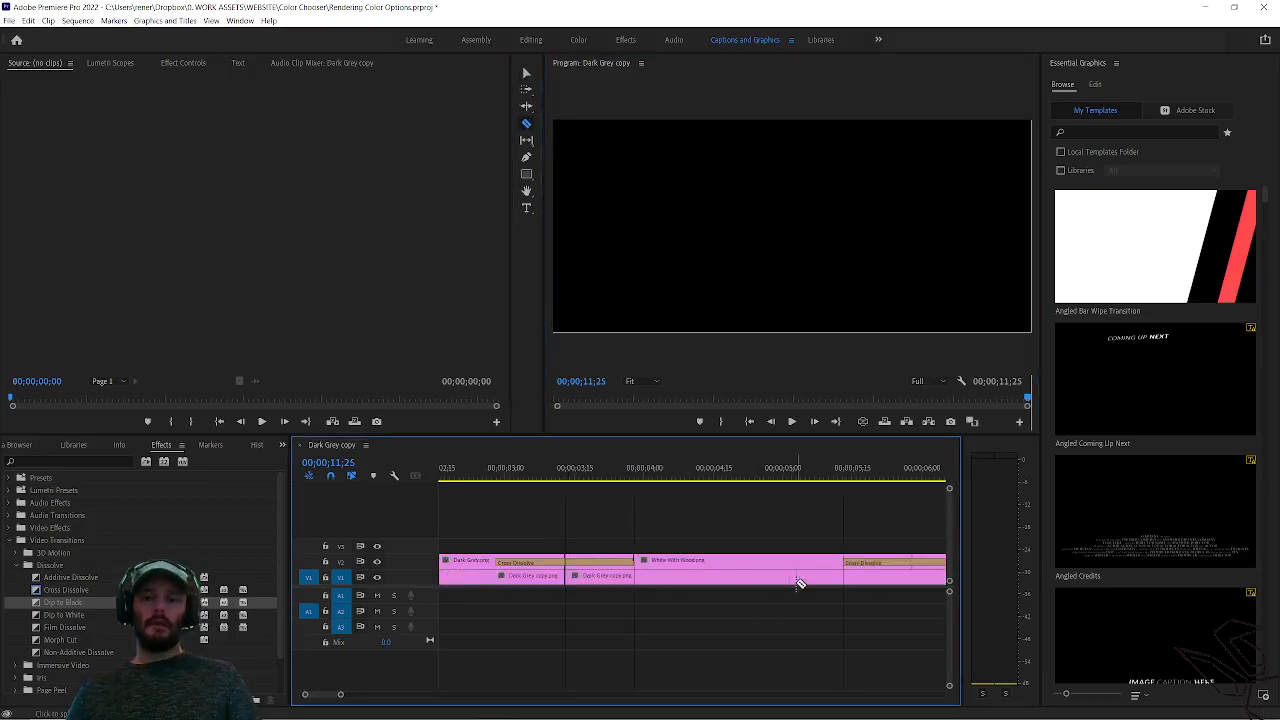
left_click(915, 577)
scroll(745, 520, "down", 3)
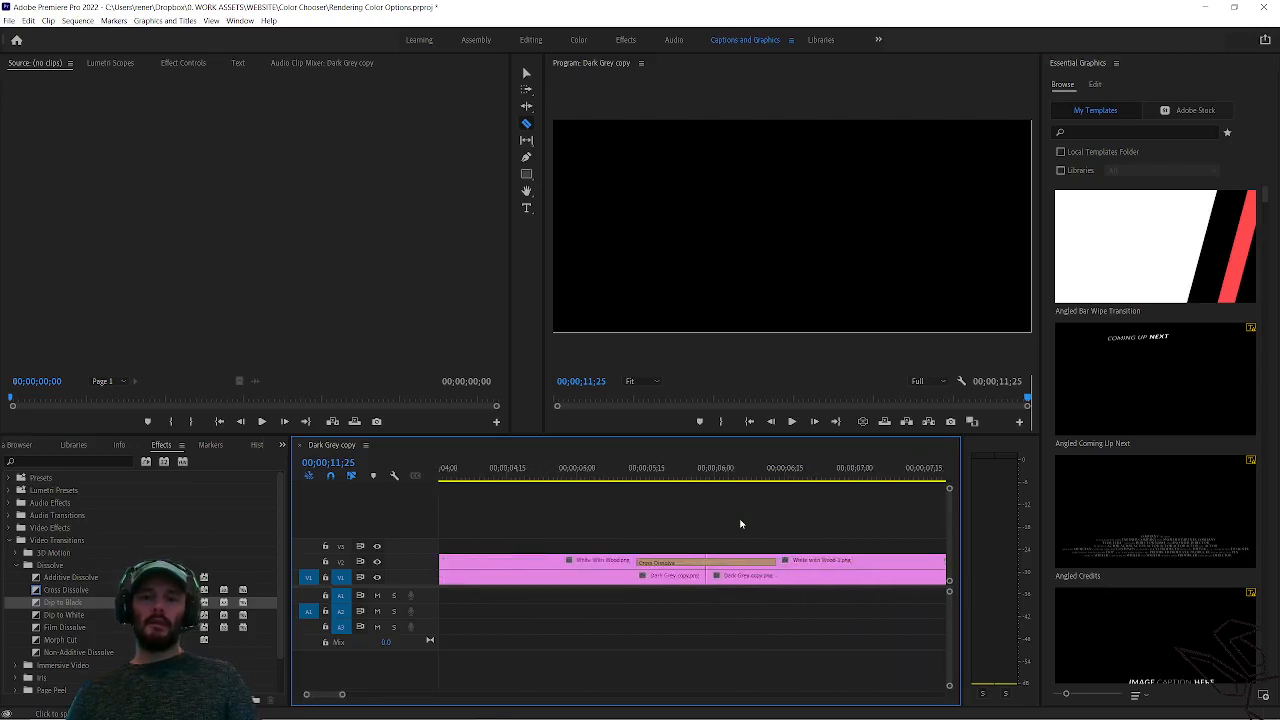
scroll(740, 524, "down", 4)
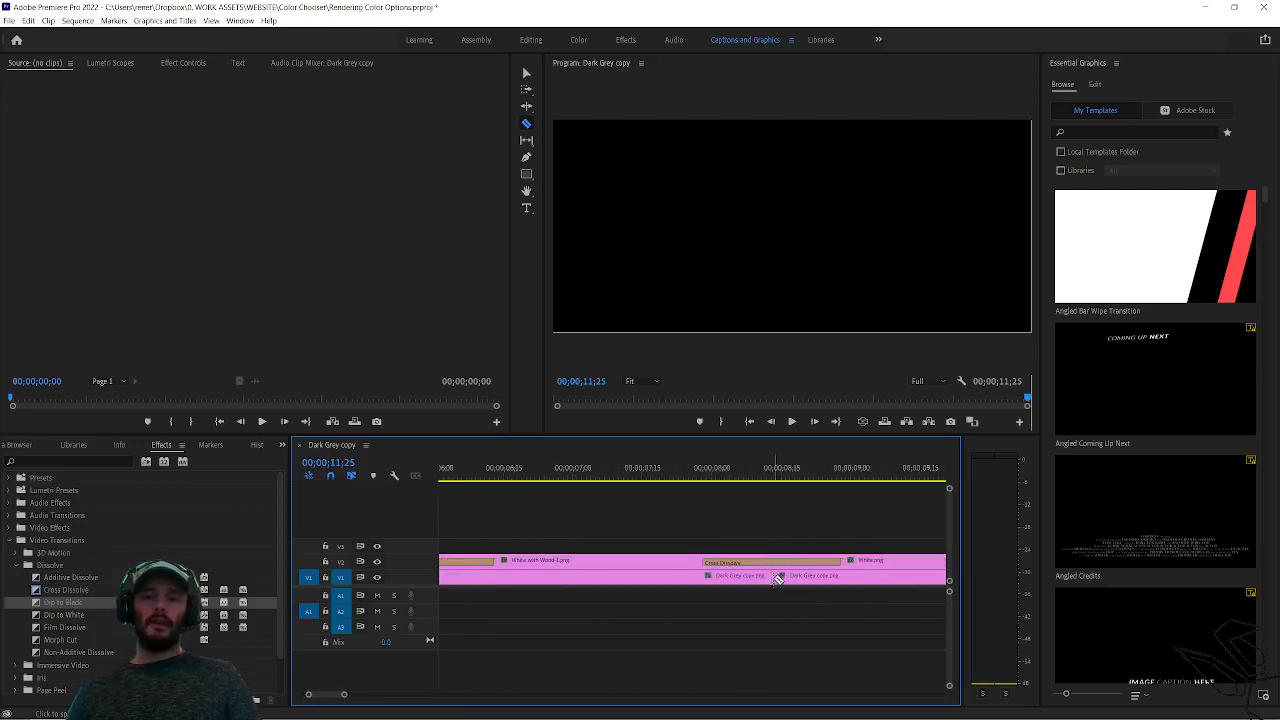
scroll(803, 524, "down", 6)
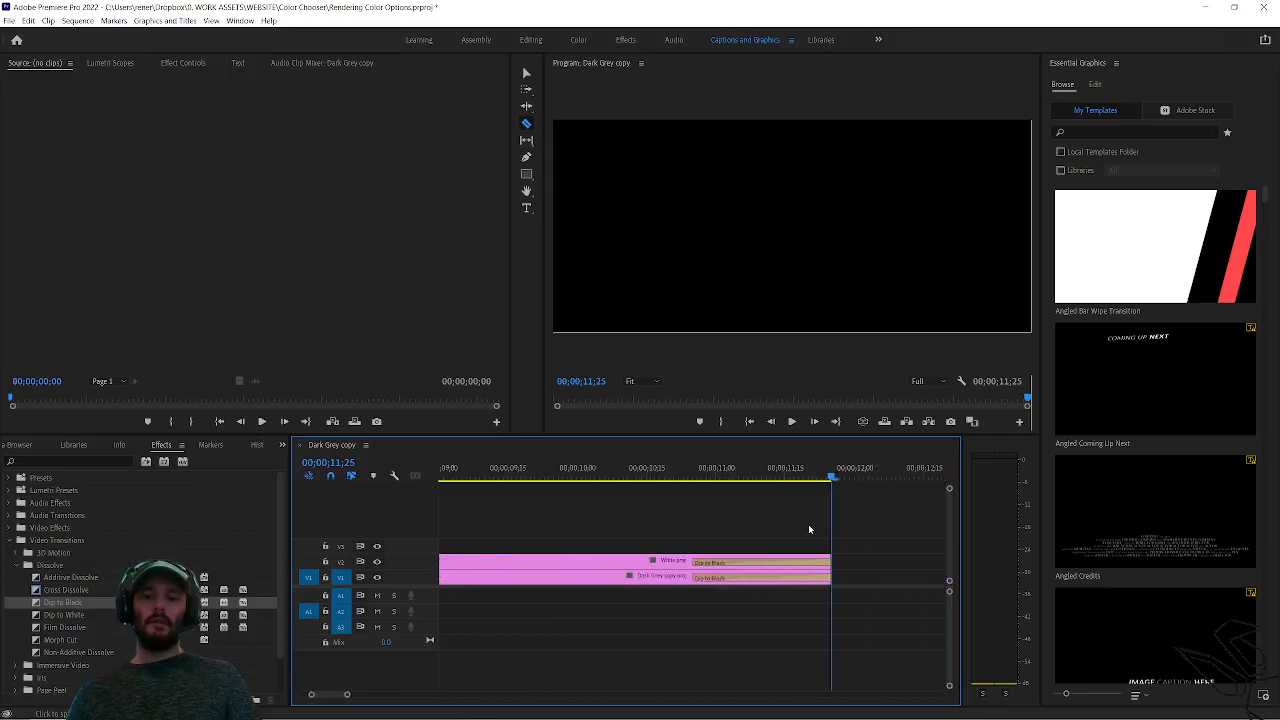
scroll(700, 537, "down", 6)
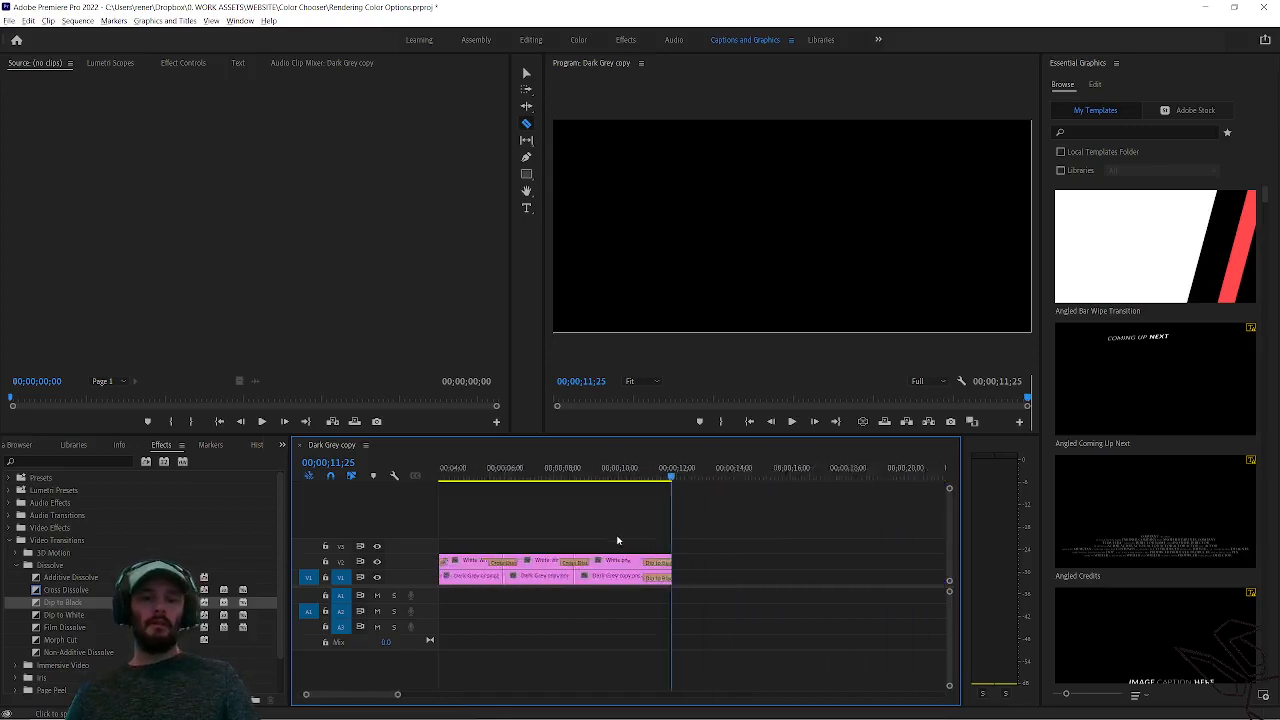
scroll(617, 540, "down", 3)
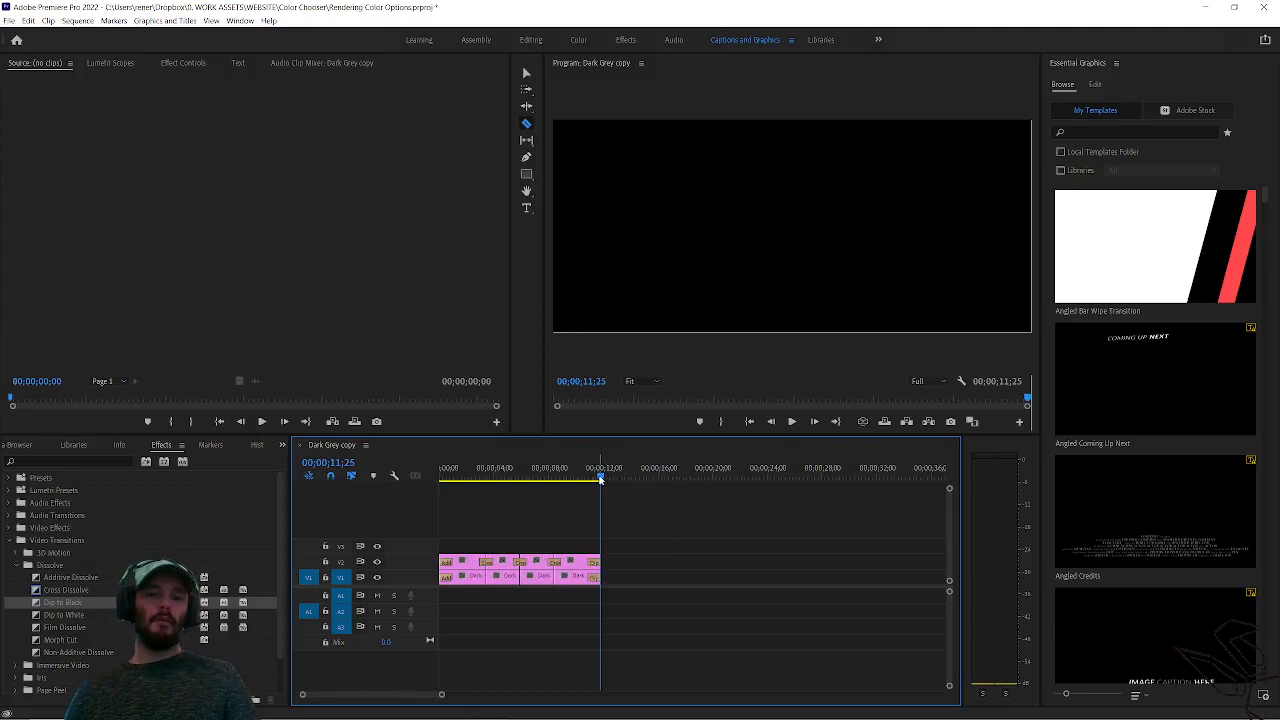
left_click_drag(600, 478, 441, 478)
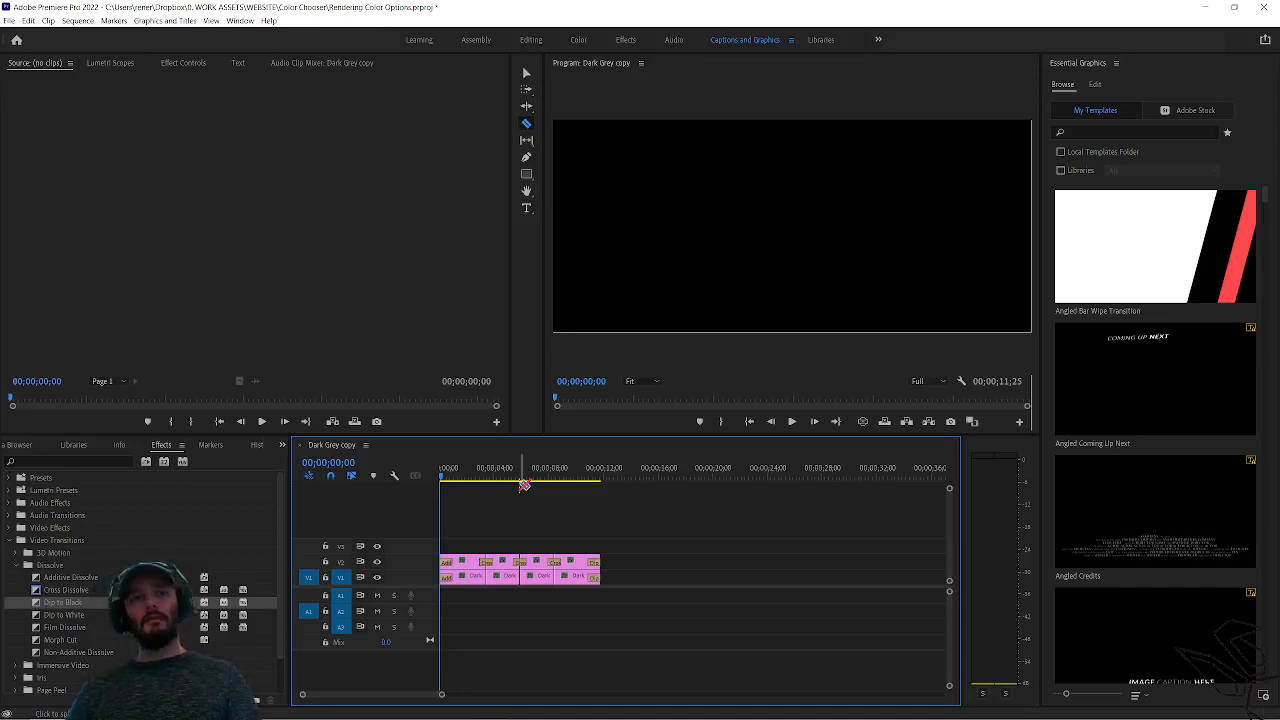
Switch to the Squarespace store window in Chrome.
key("alt+Tab")
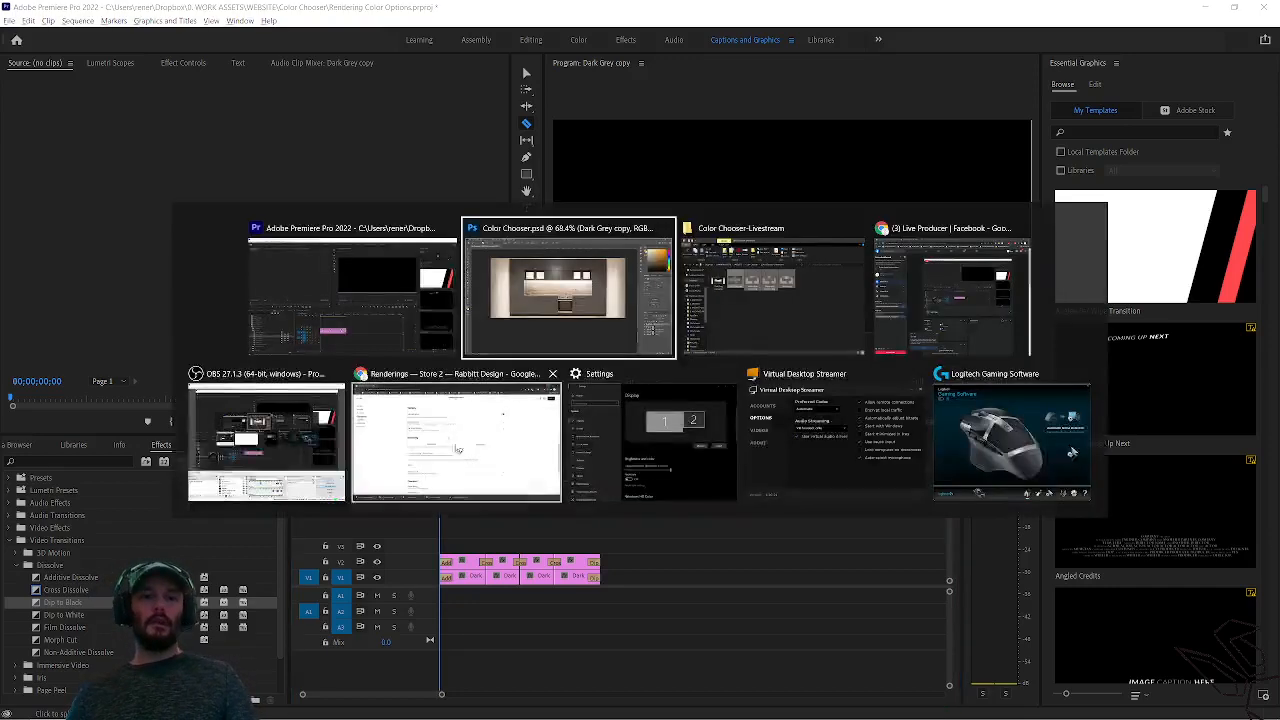
left_click(407, 432)
scroll(177, 257, "up", 4)
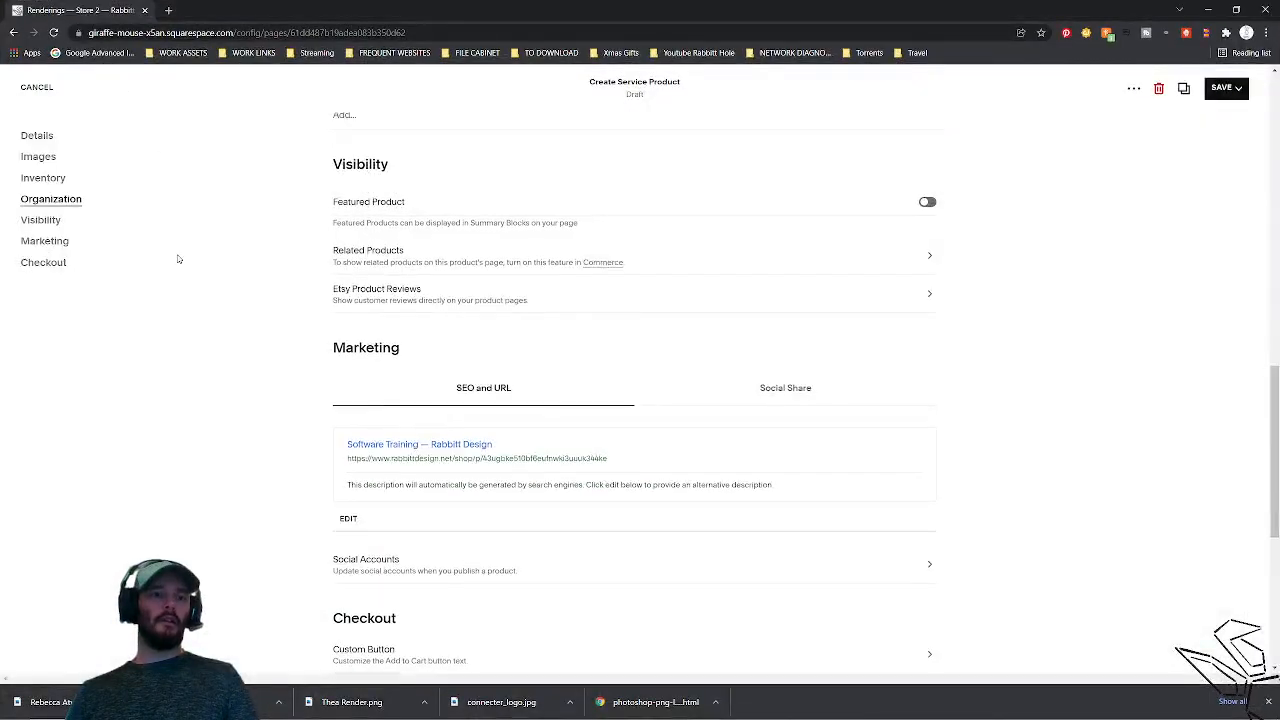
left_click(37, 88)
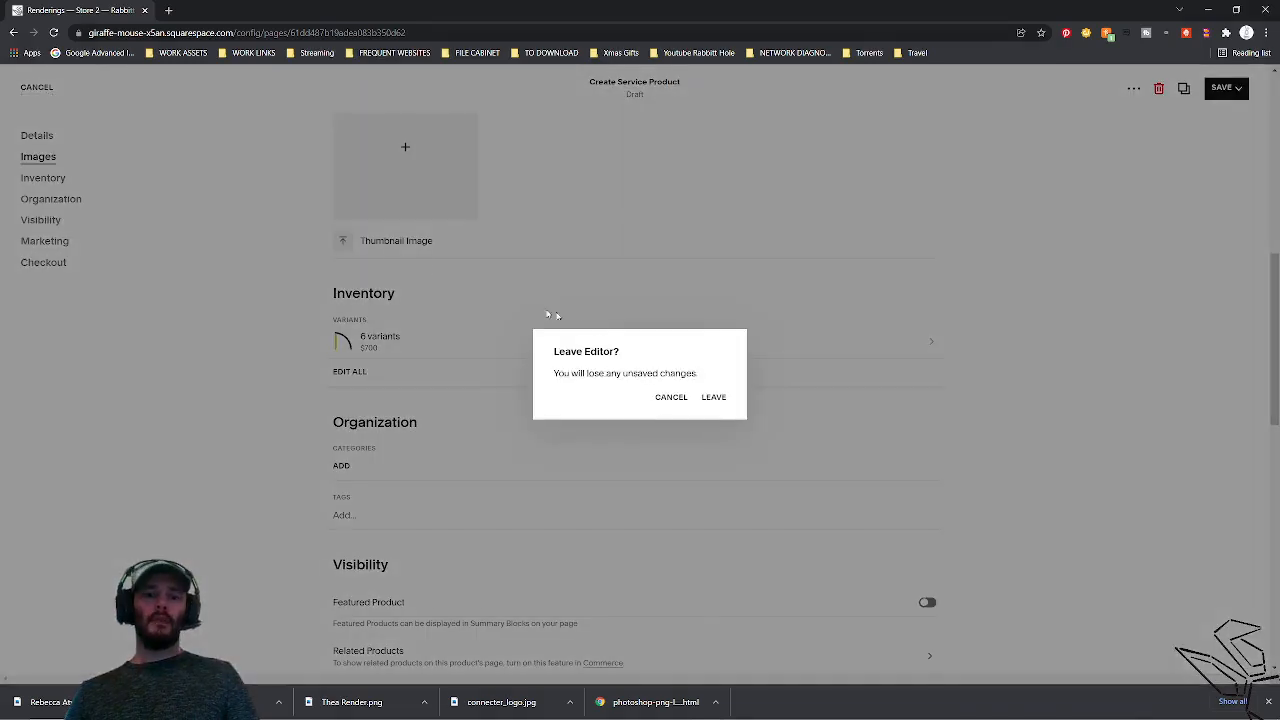
left_click(671, 397)
Open the website's Shop page in a new browser tab and go to the Finish Options-Add On Package product.
left_click(169, 10)
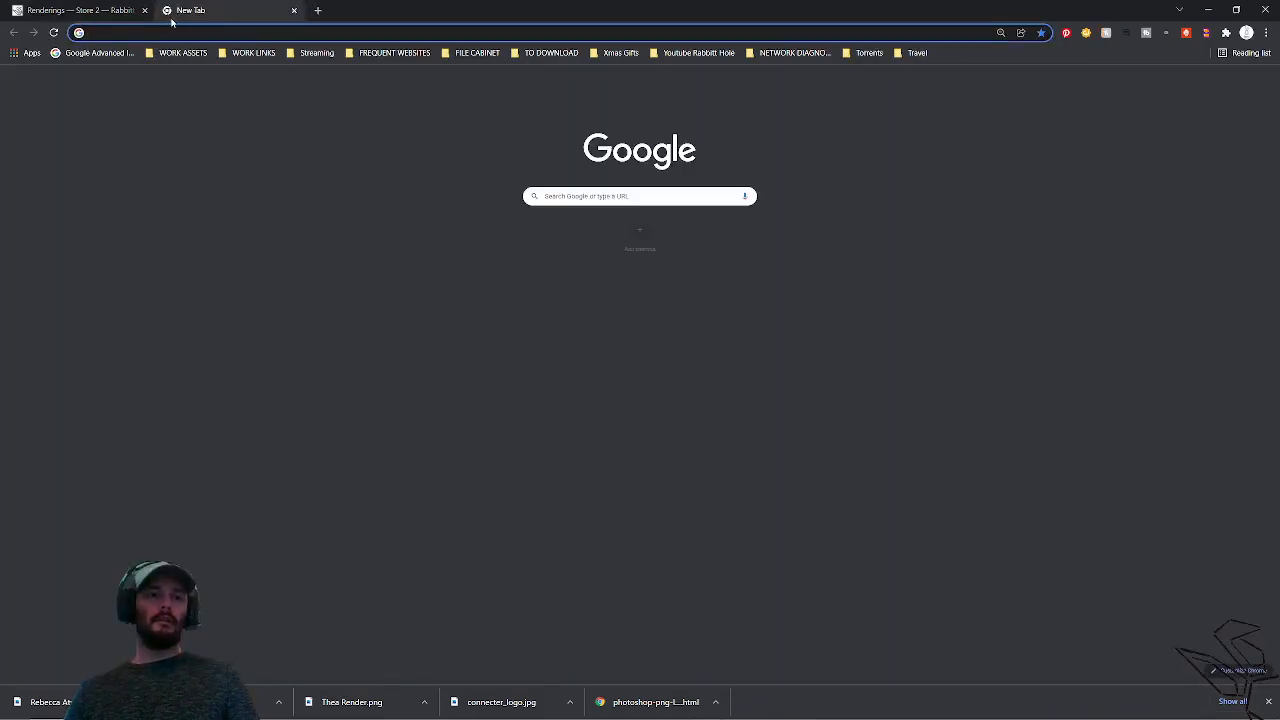
left_click(182, 52)
left_click(188, 157)
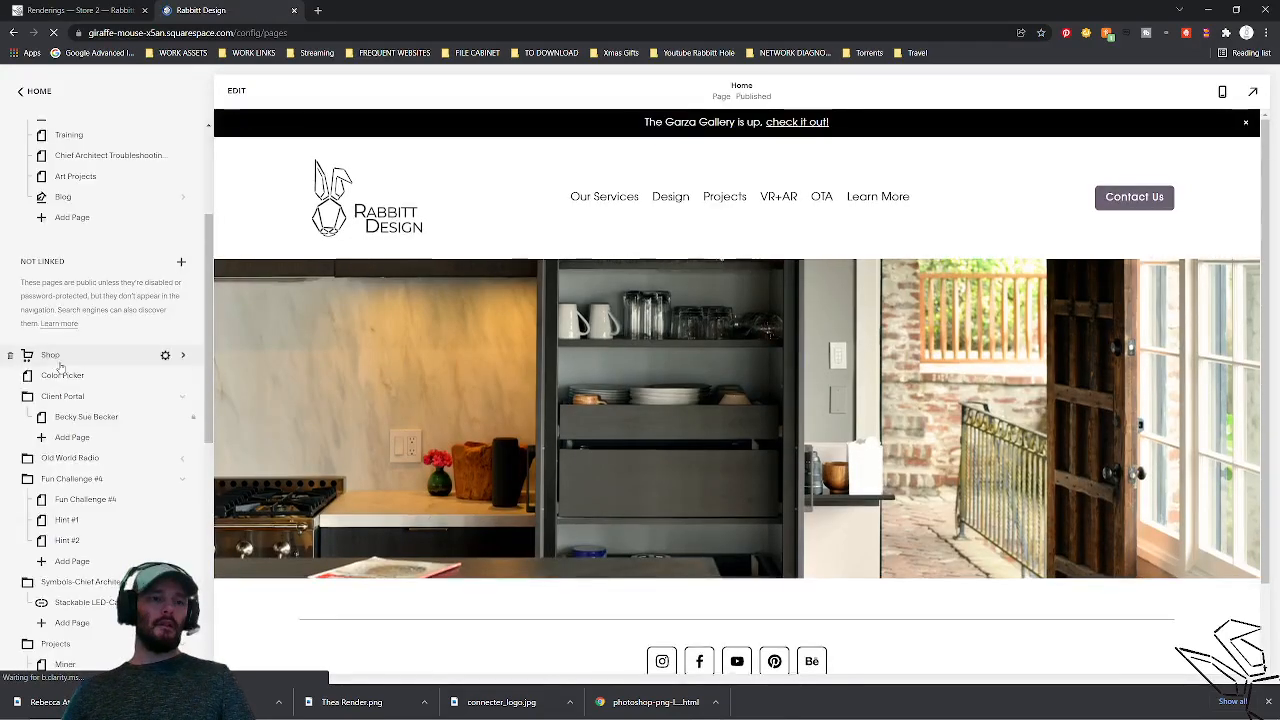
left_click(57, 360)
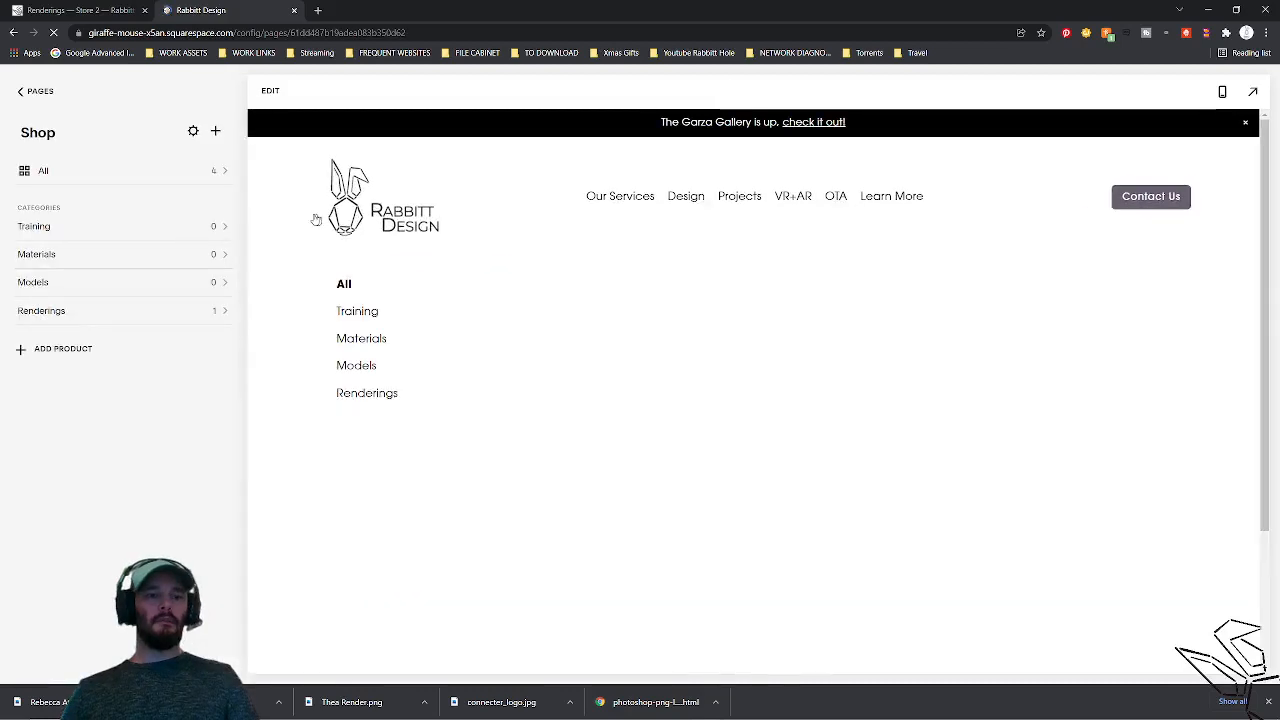
left_click(943, 453)
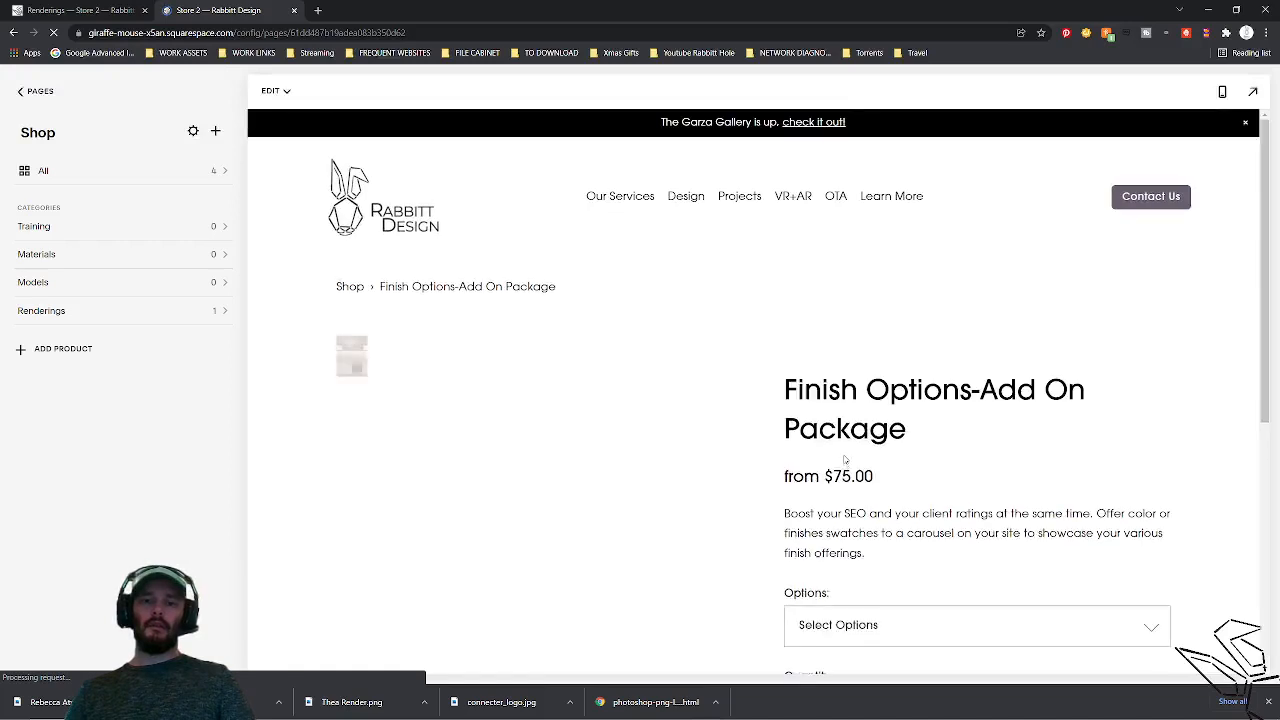
View each kitchen finish image in the product's gallery, and return to Premiere Pro.
scroll(846, 464, "down", 5)
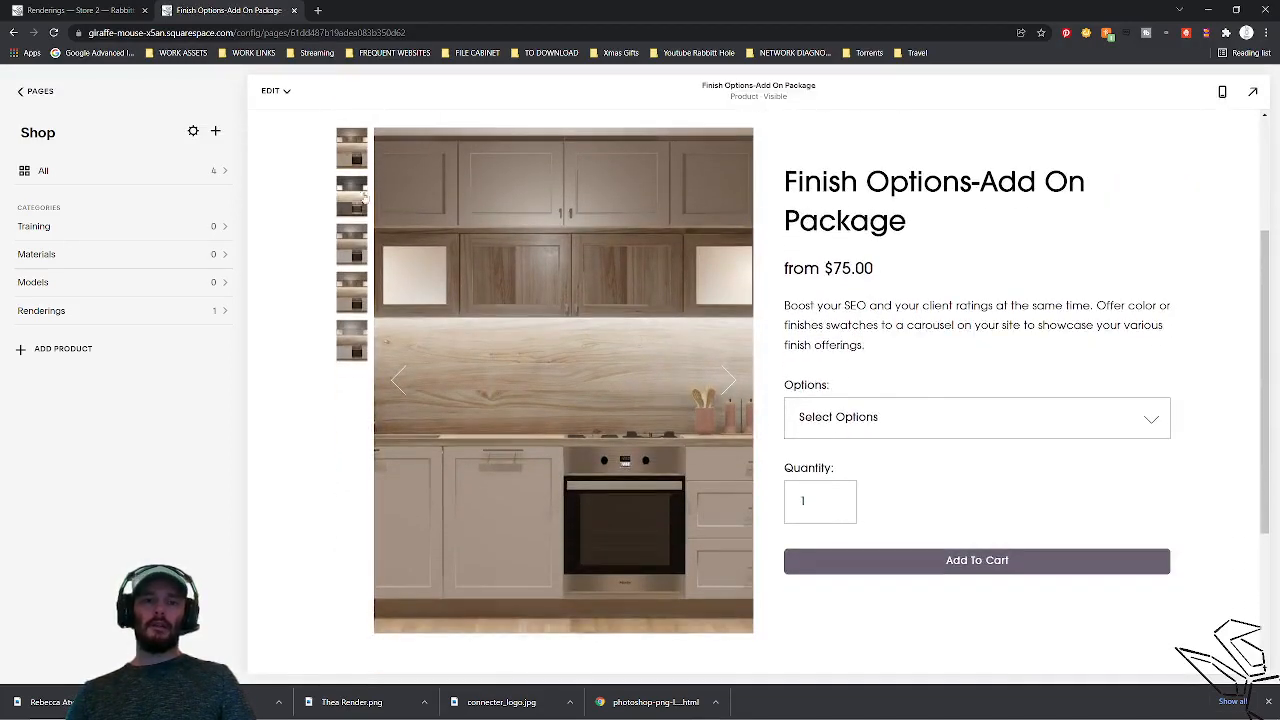
left_click(352, 199)
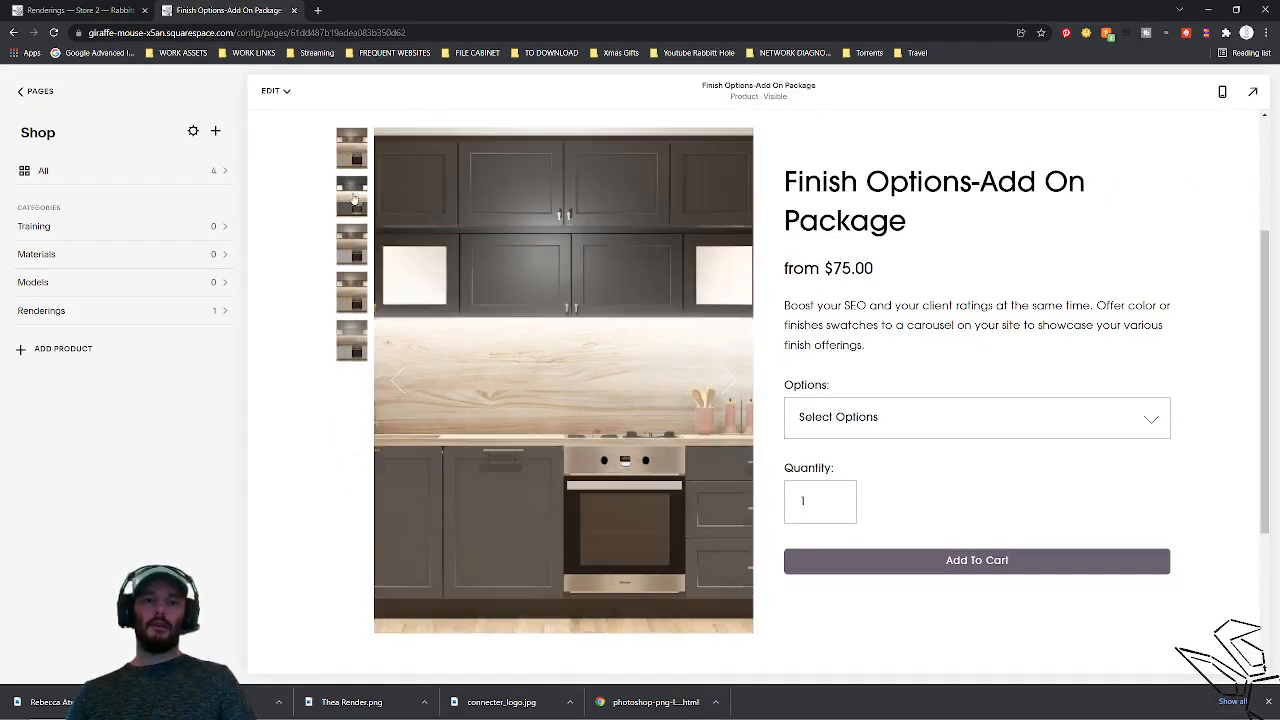
left_click(350, 245)
left_click(349, 292)
left_click(346, 338)
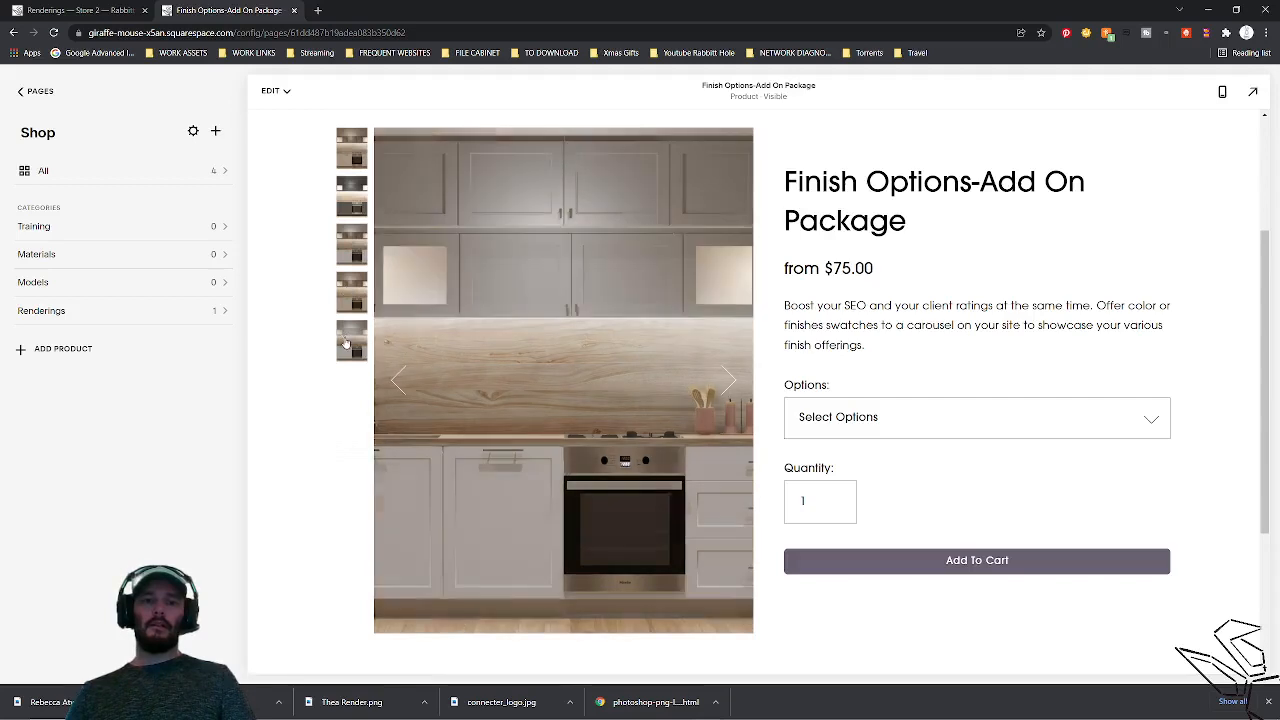
left_click(357, 211)
left_click(352, 150)
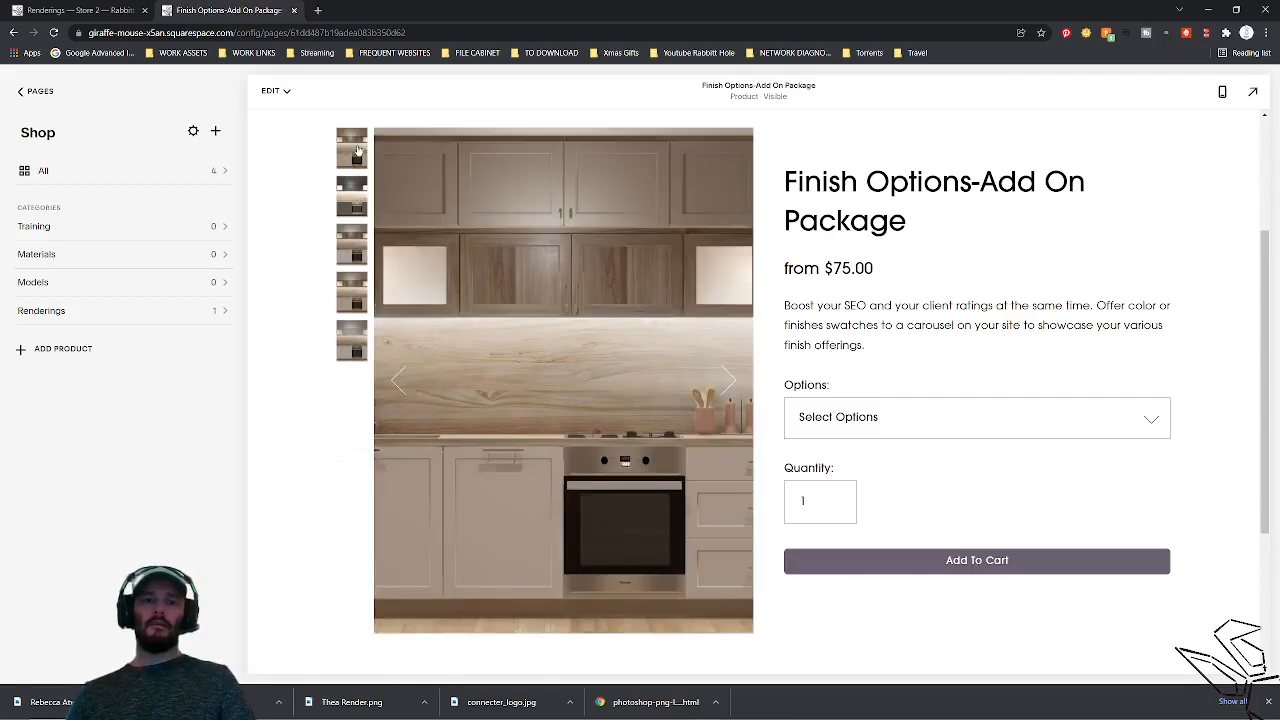
left_click(1210, 8)
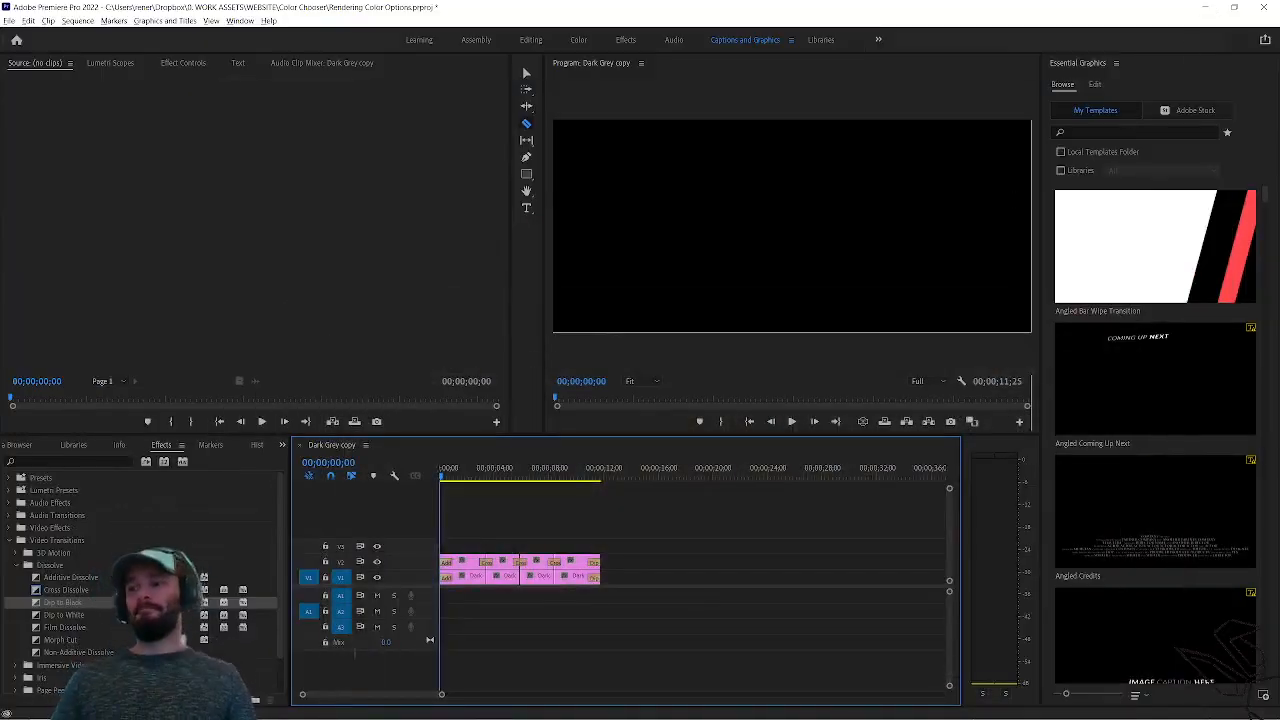